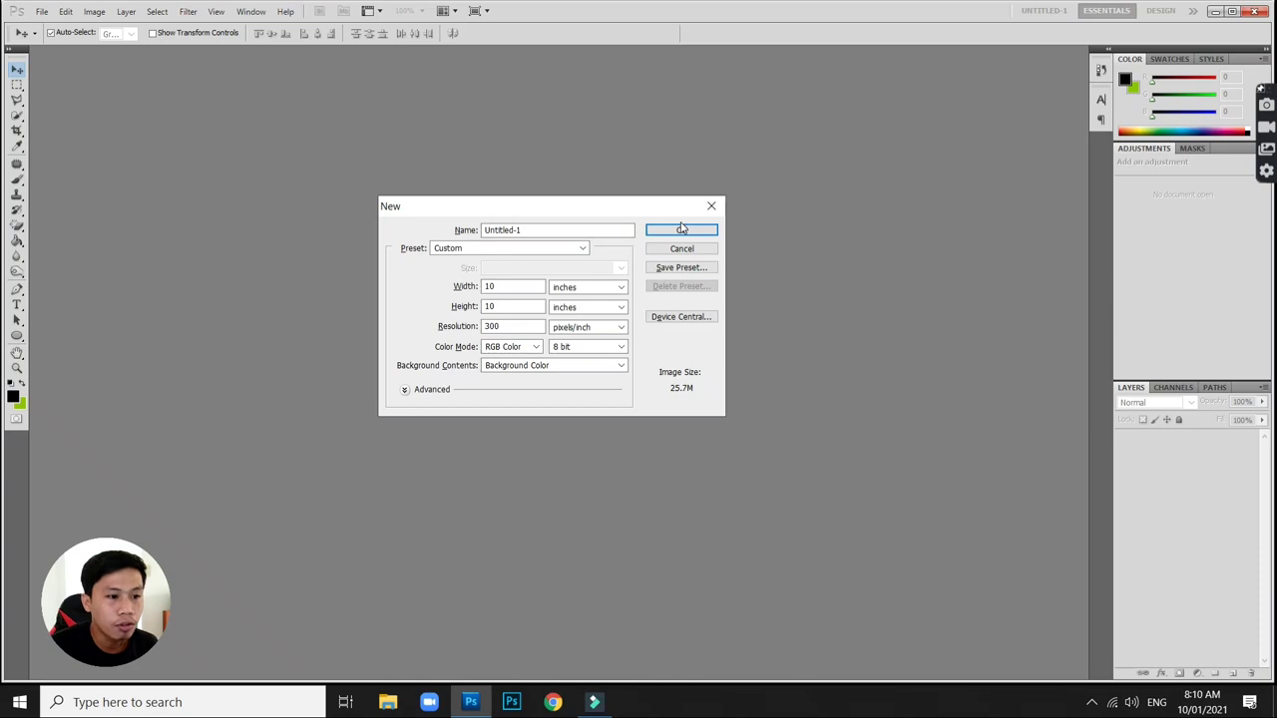
- Create a new 10 × 10 inch document from the New dialog
double_click(517, 287)
double_click(511, 306)
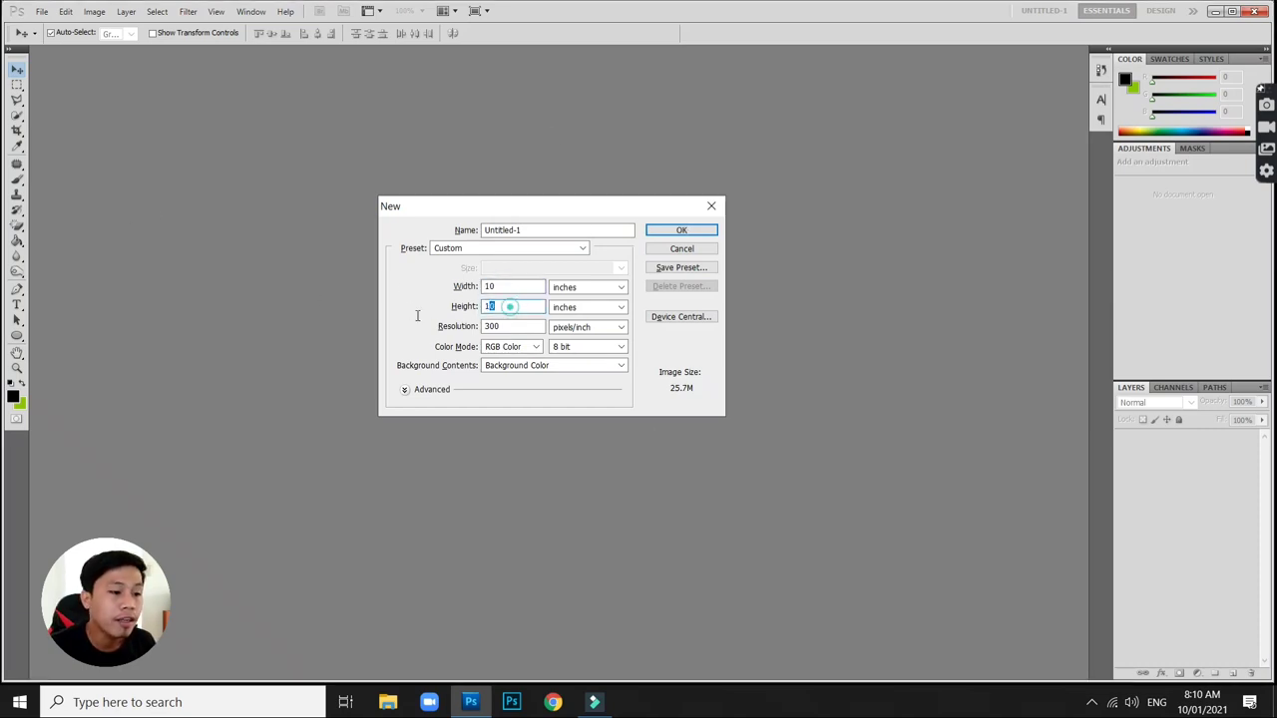
double_click(513, 327)
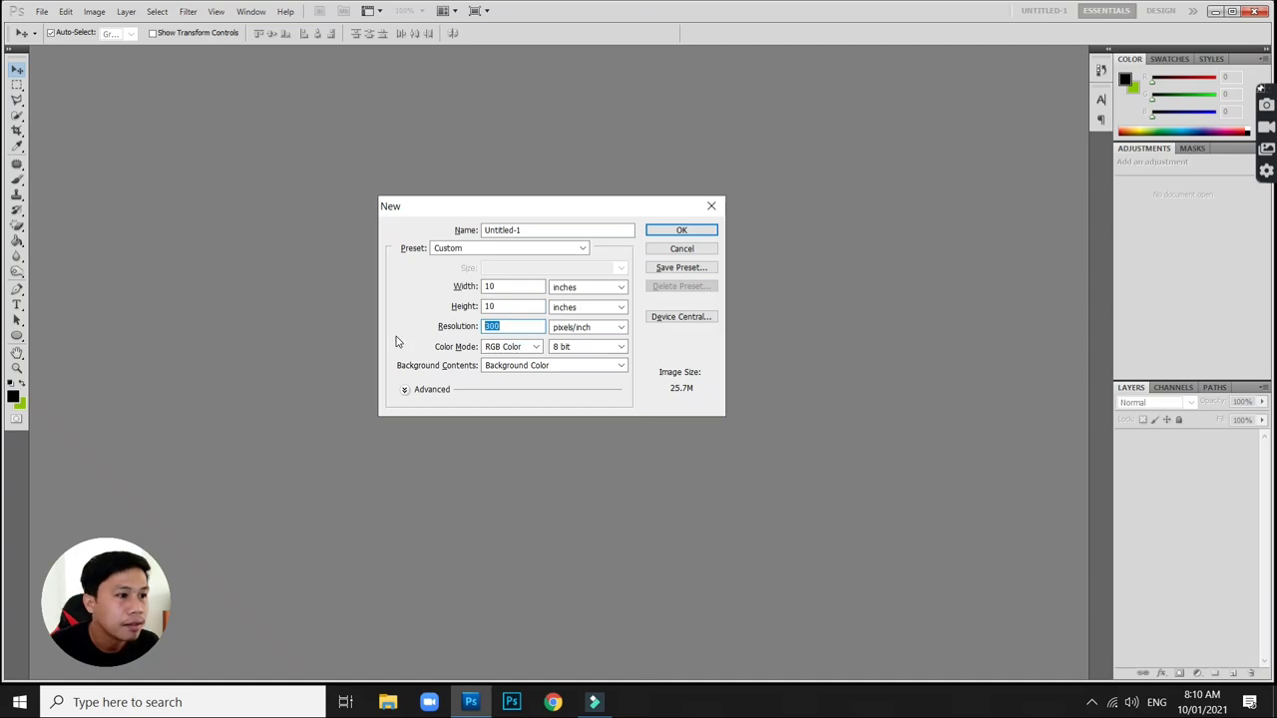
key(Return)
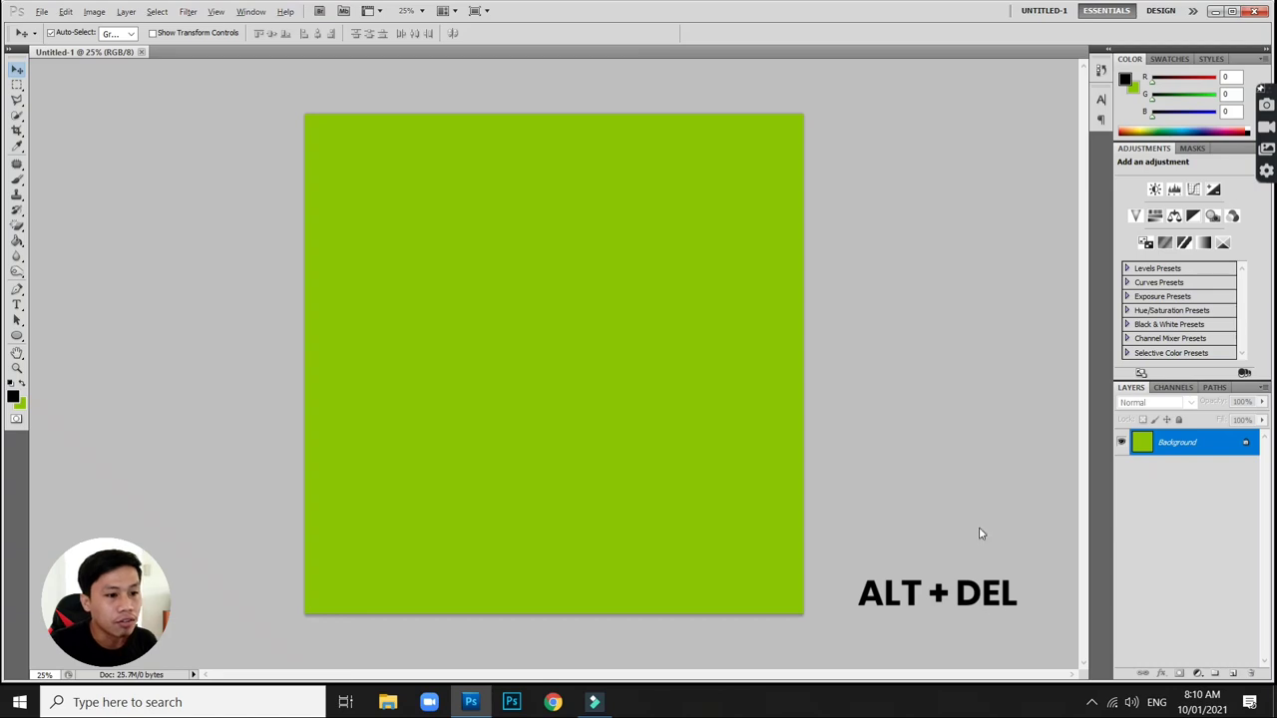
- Fill the Background layer with solid black and fit the canvas in the window
key(alt+Delete)
key(ctrl+0)
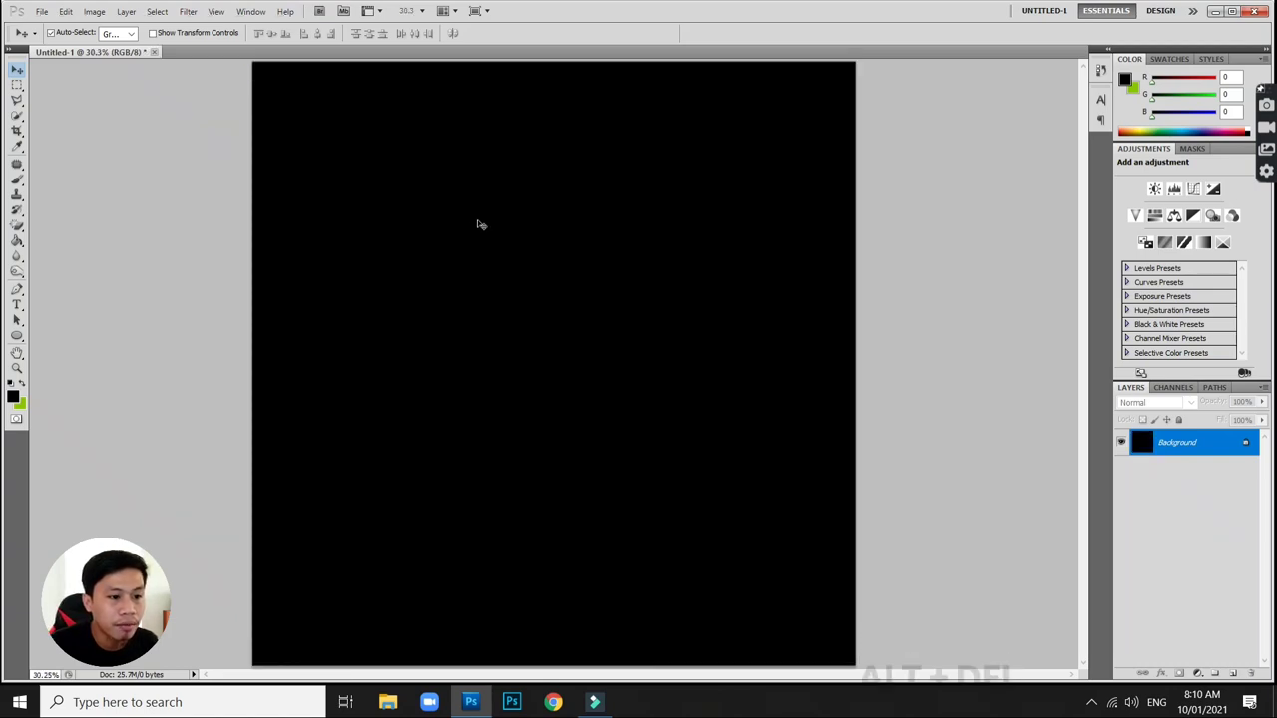
scroll(478, 225, down, 1)
key(ctrl+0)
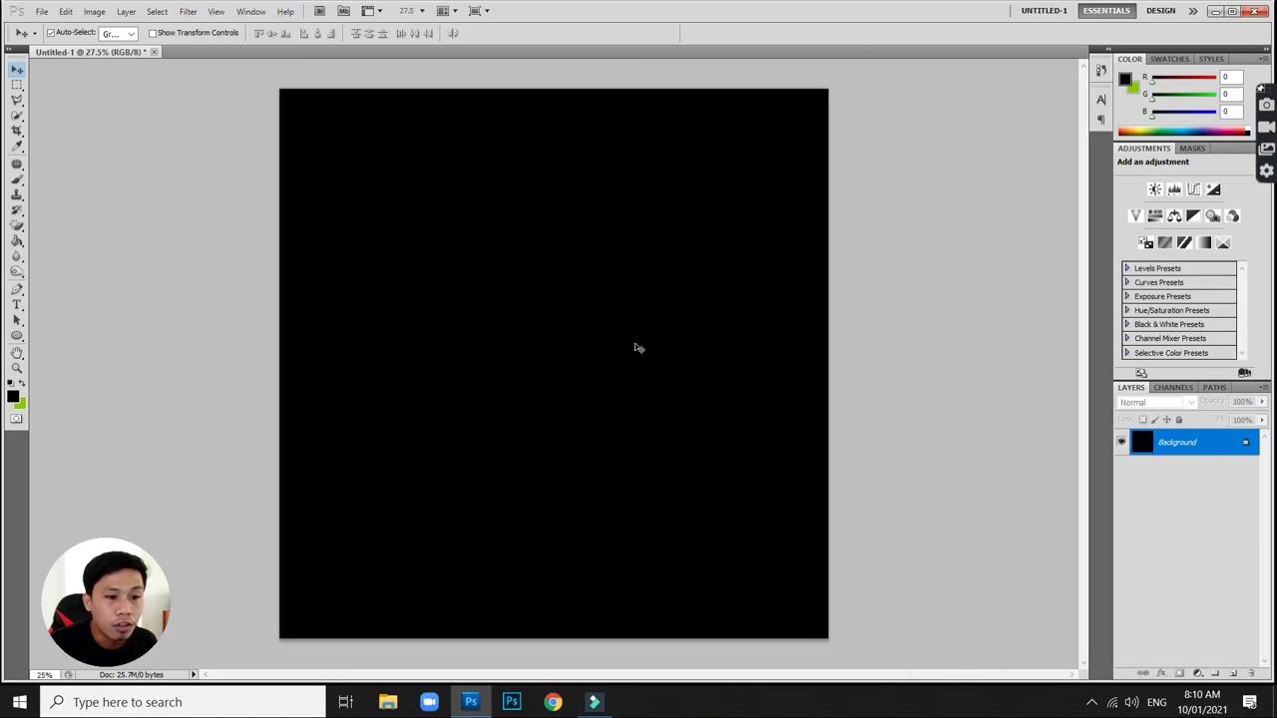
scroll(635, 348, down, 1)
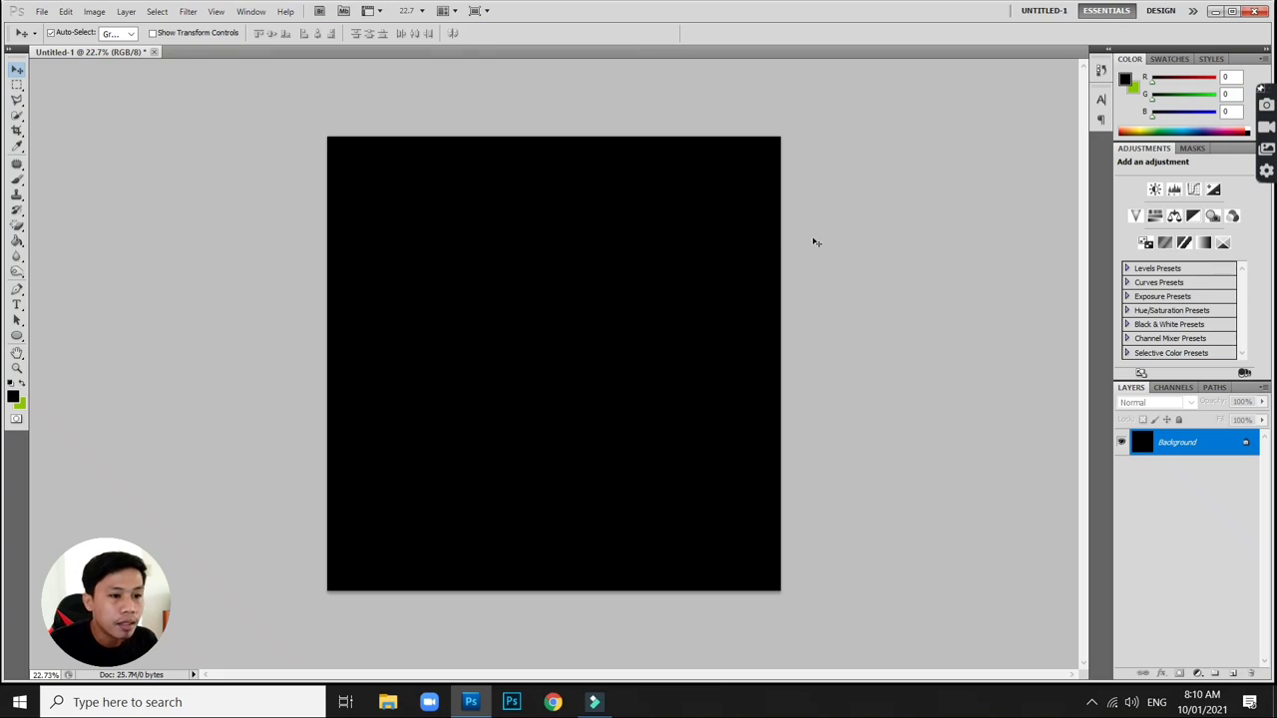
scroll(629, 252, up, 1)
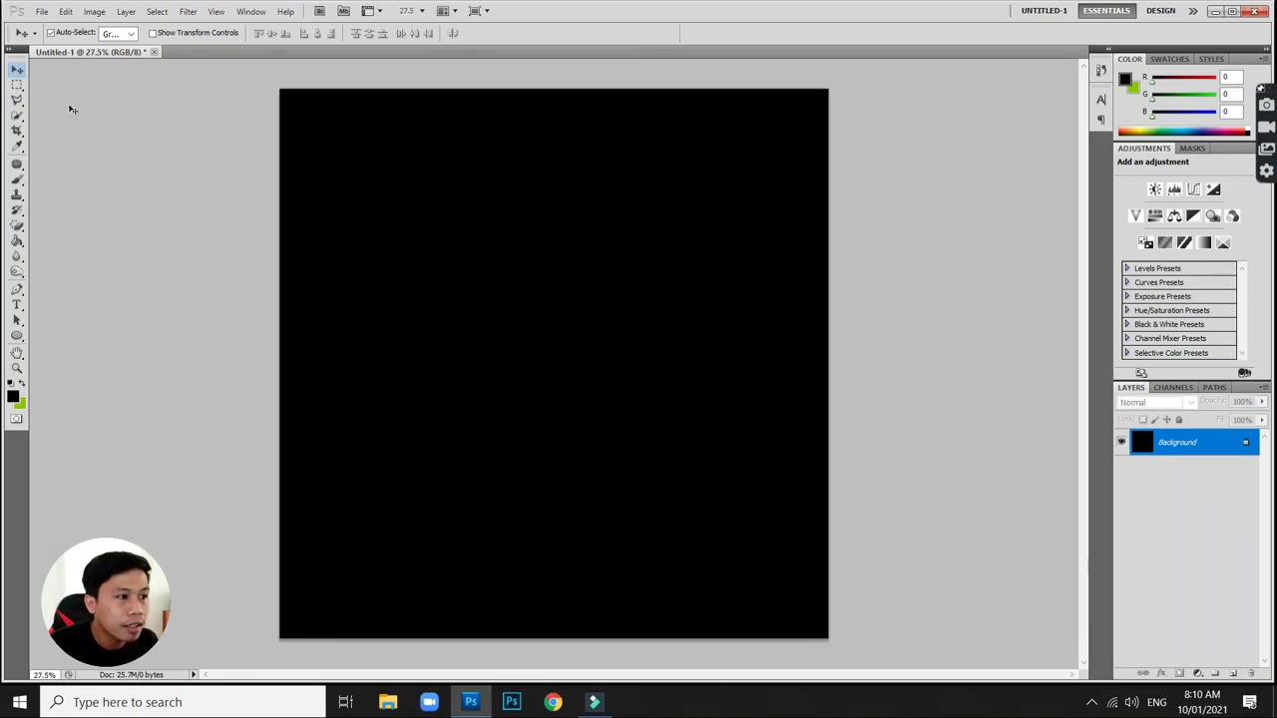
- Select a large circle with the Elliptical Marquee and fill it with a white Solid Color layer
click(16, 85)
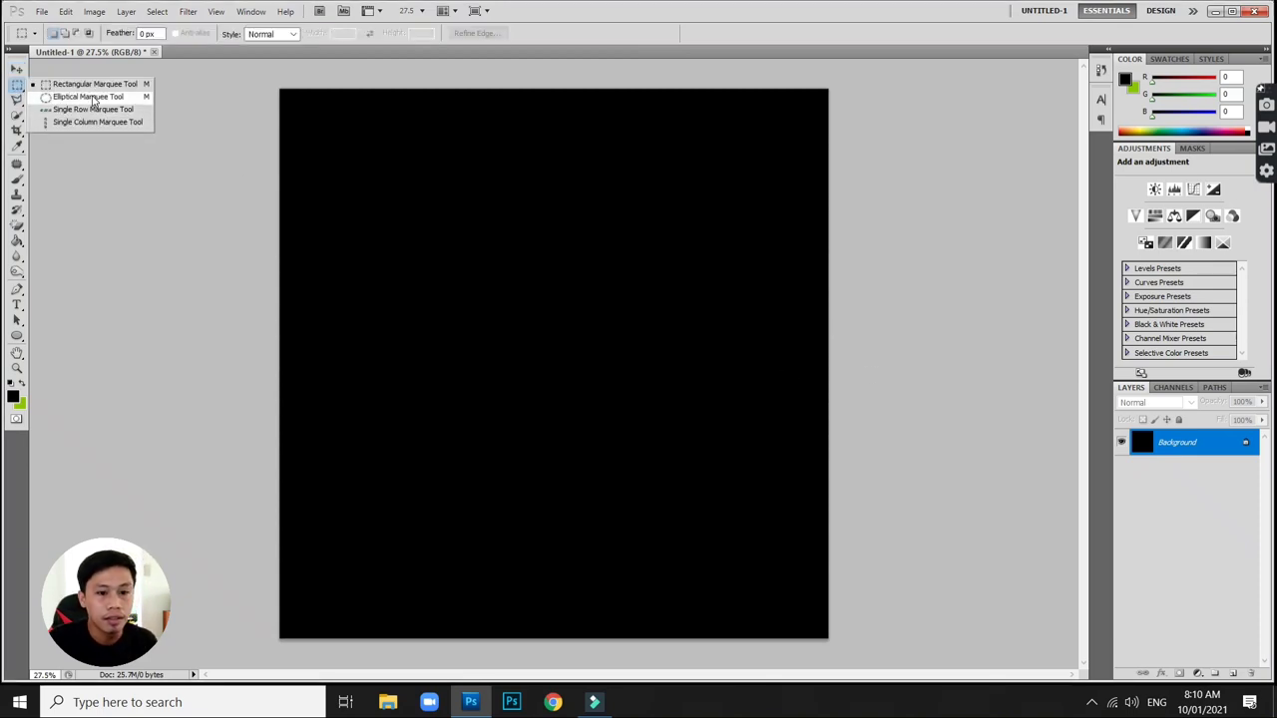
click(90, 97)
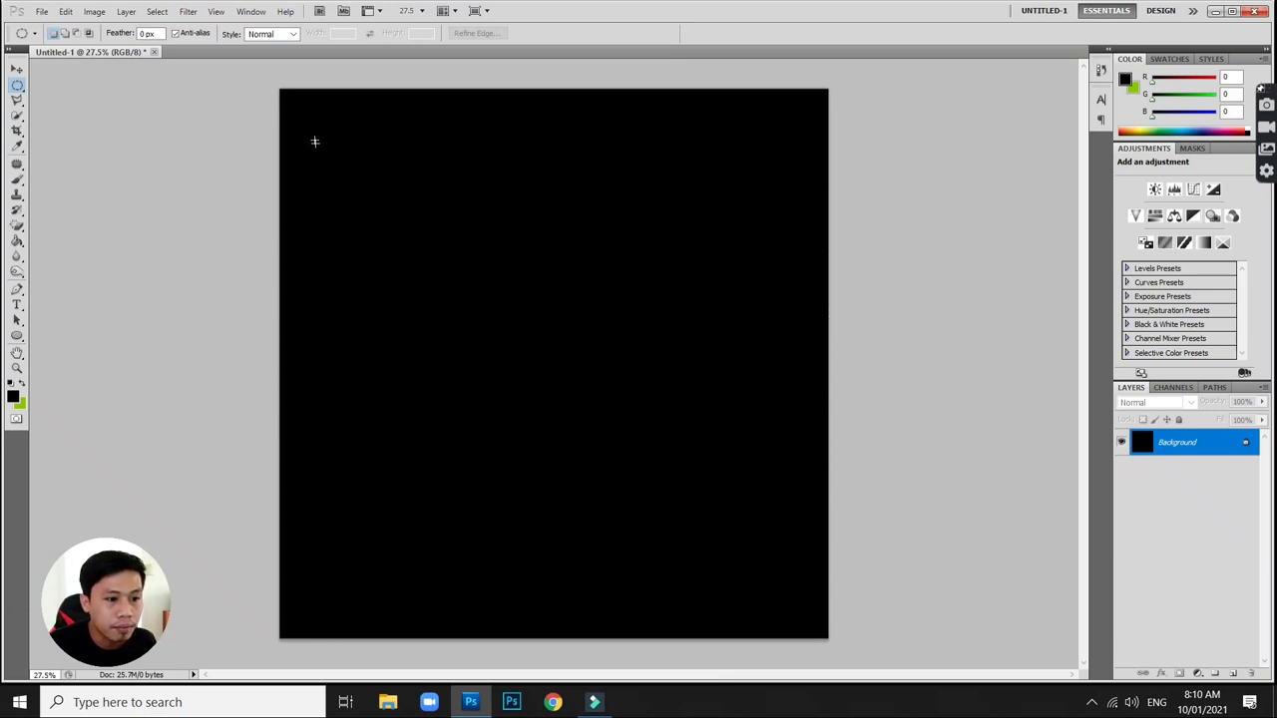
drag(314, 137, 664, 489)
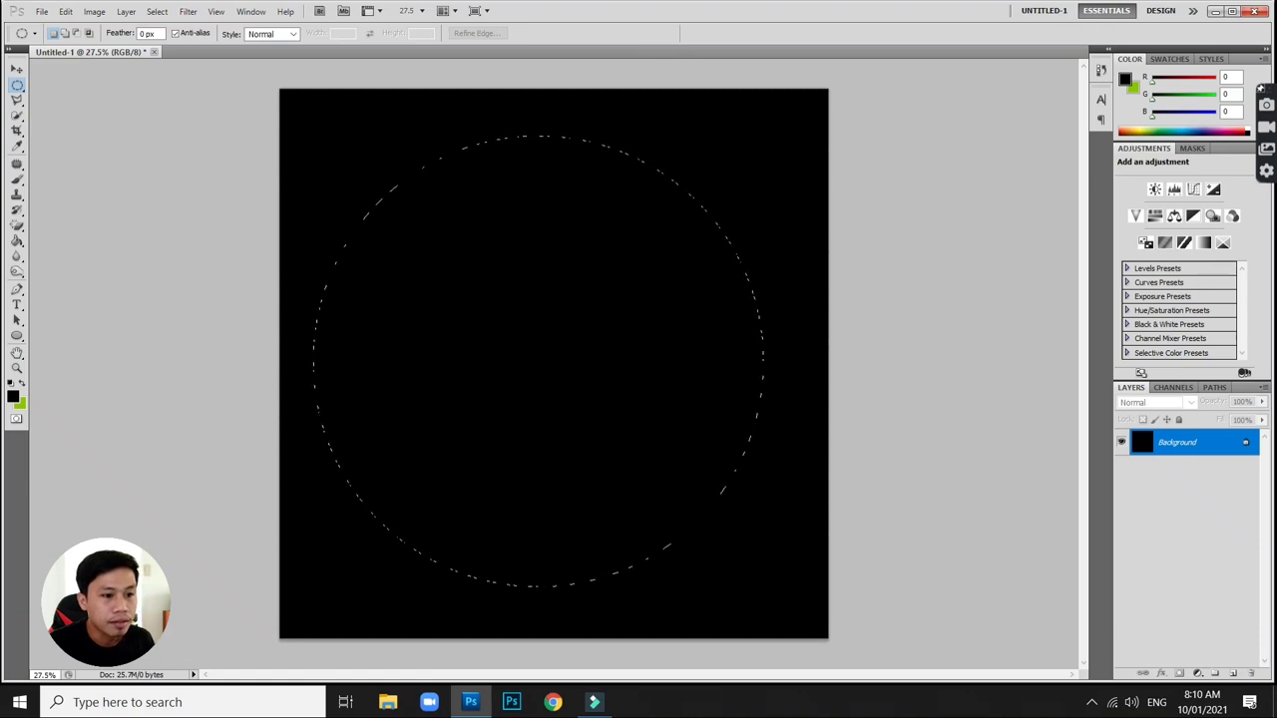
drag(763, 585, 312, 134)
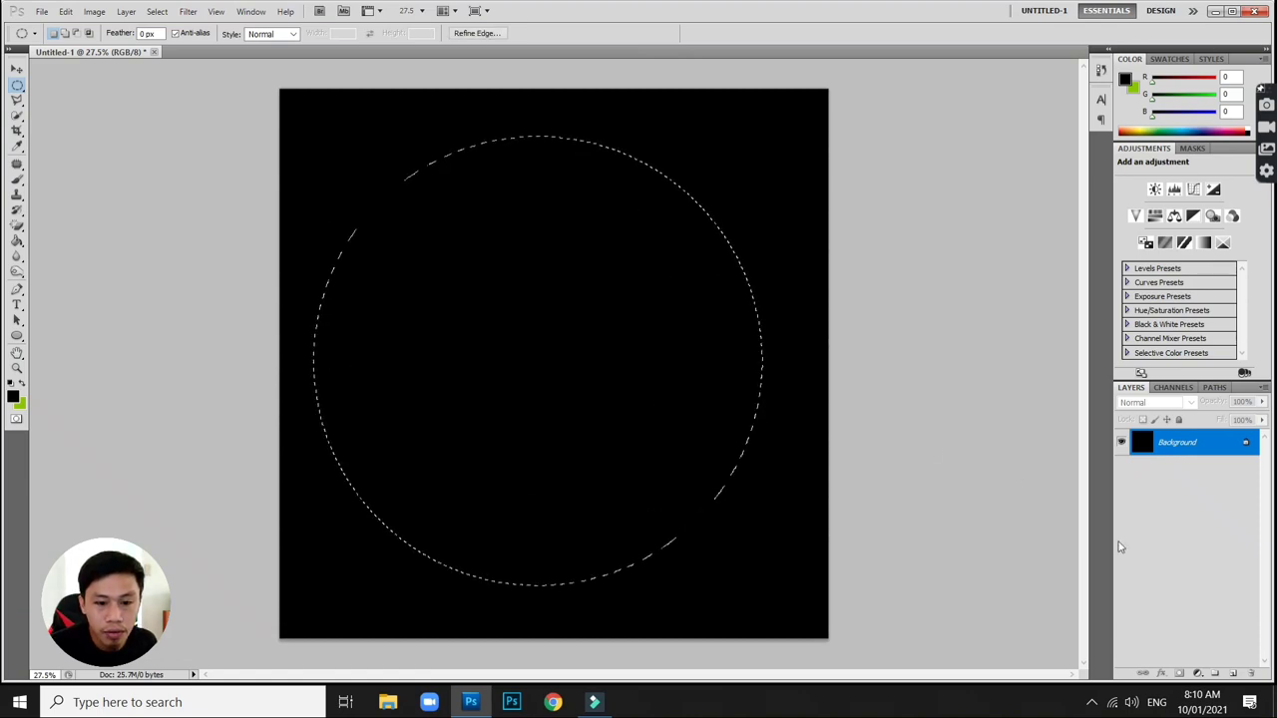
click(1199, 674)
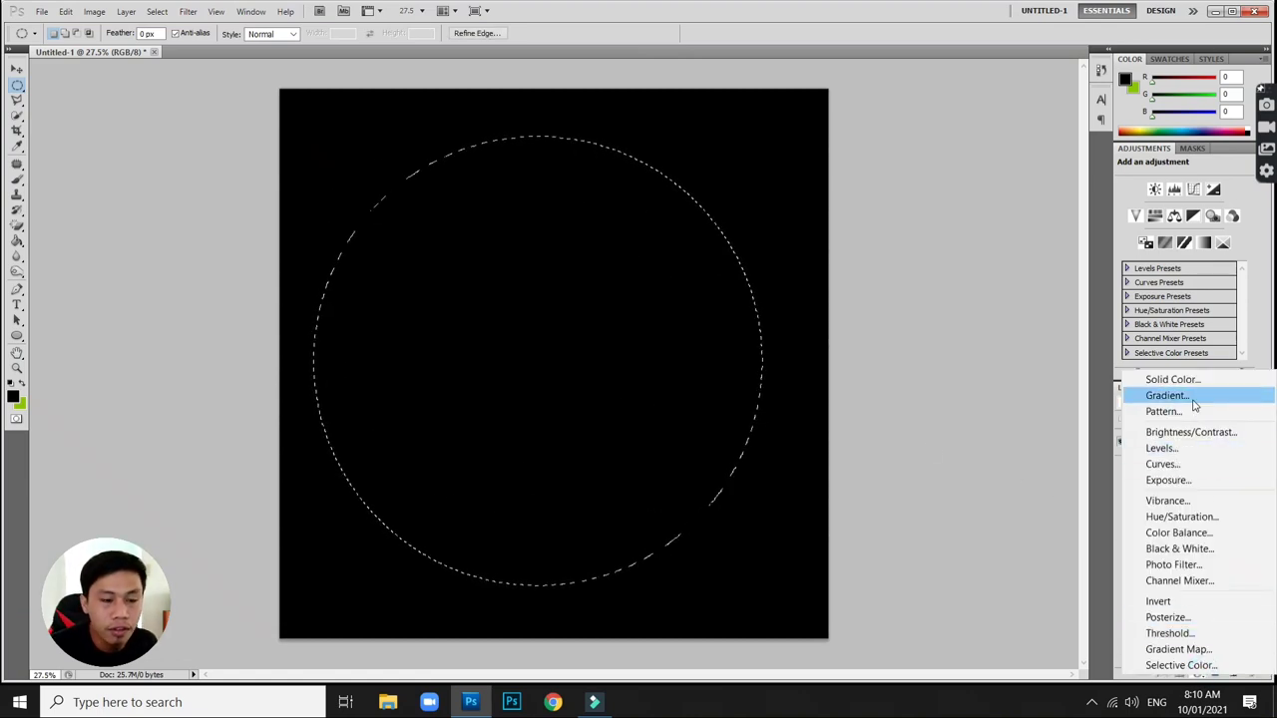
click(1172, 379)
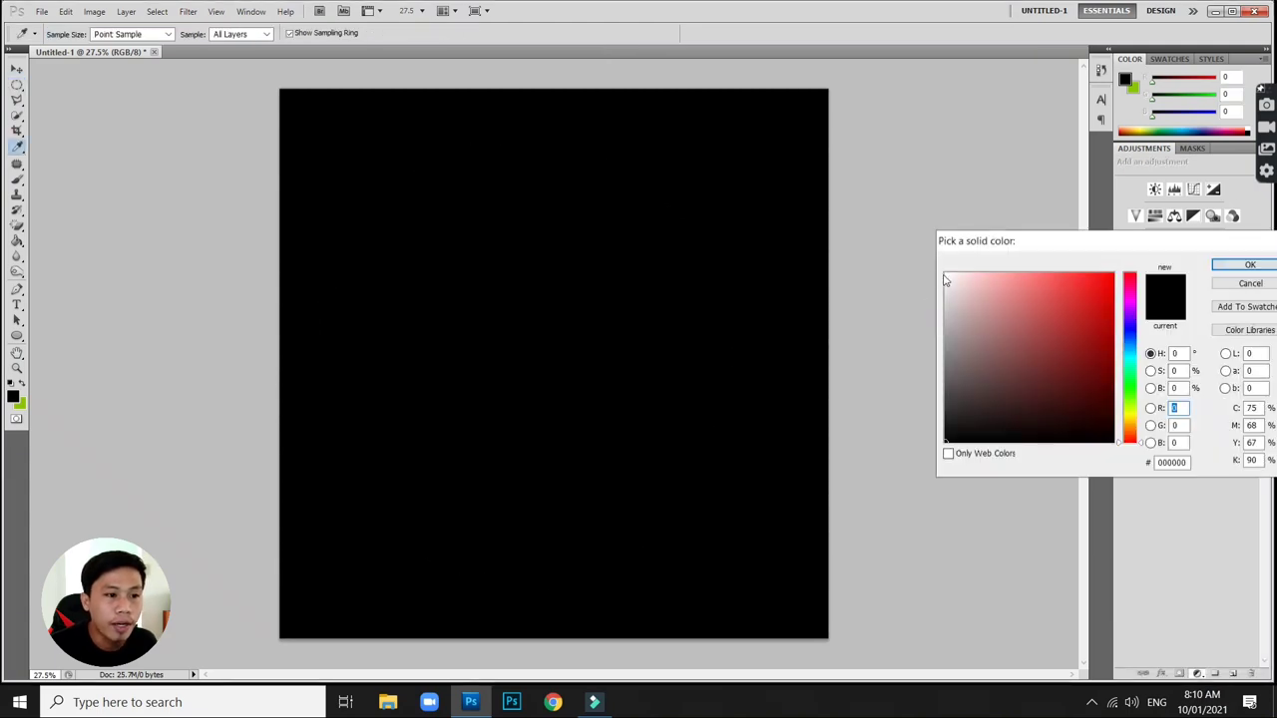
click(978, 299)
key(Return)
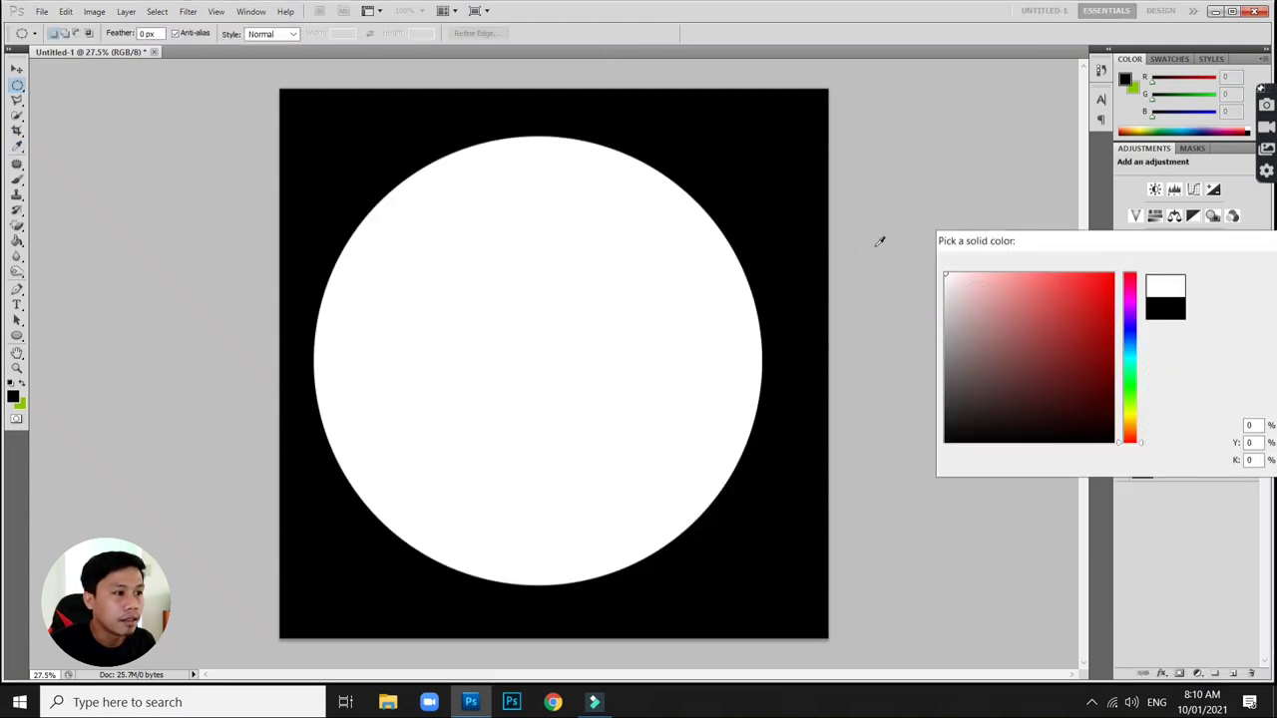
- Scale the white circle to about 93% and centre it on the black canvas
click(17, 68)
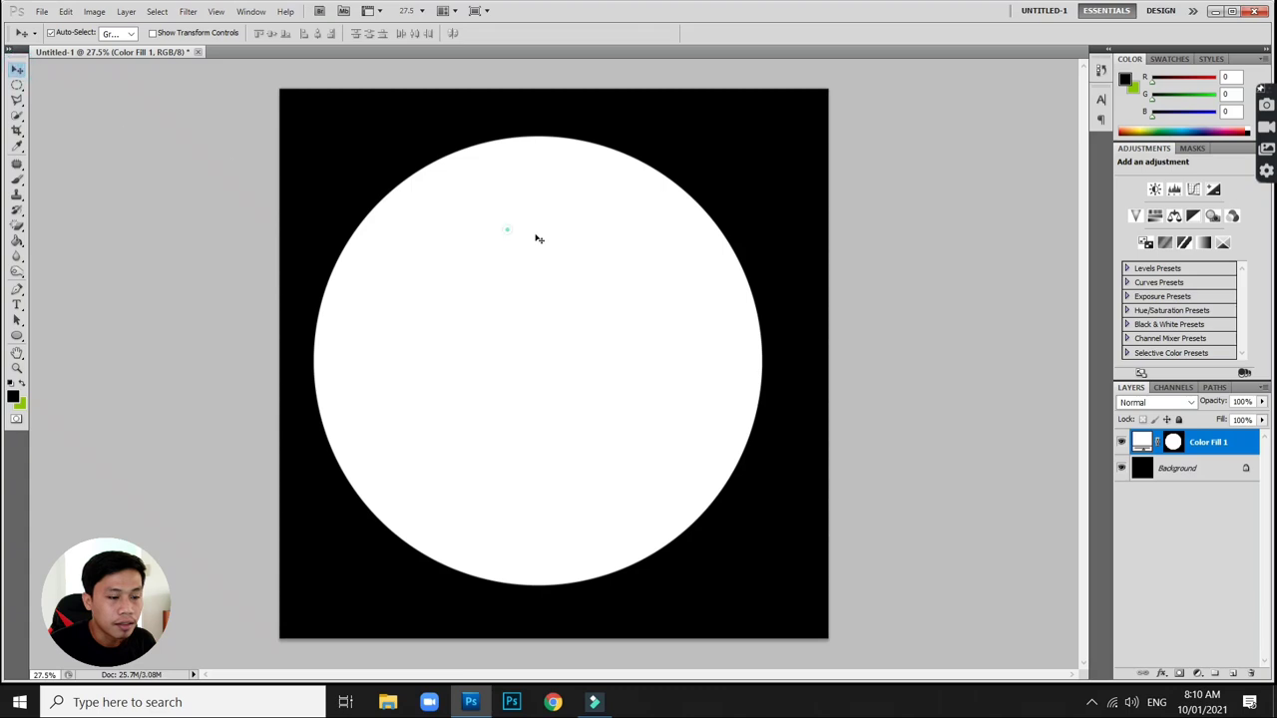
drag(502, 230, 537, 238)
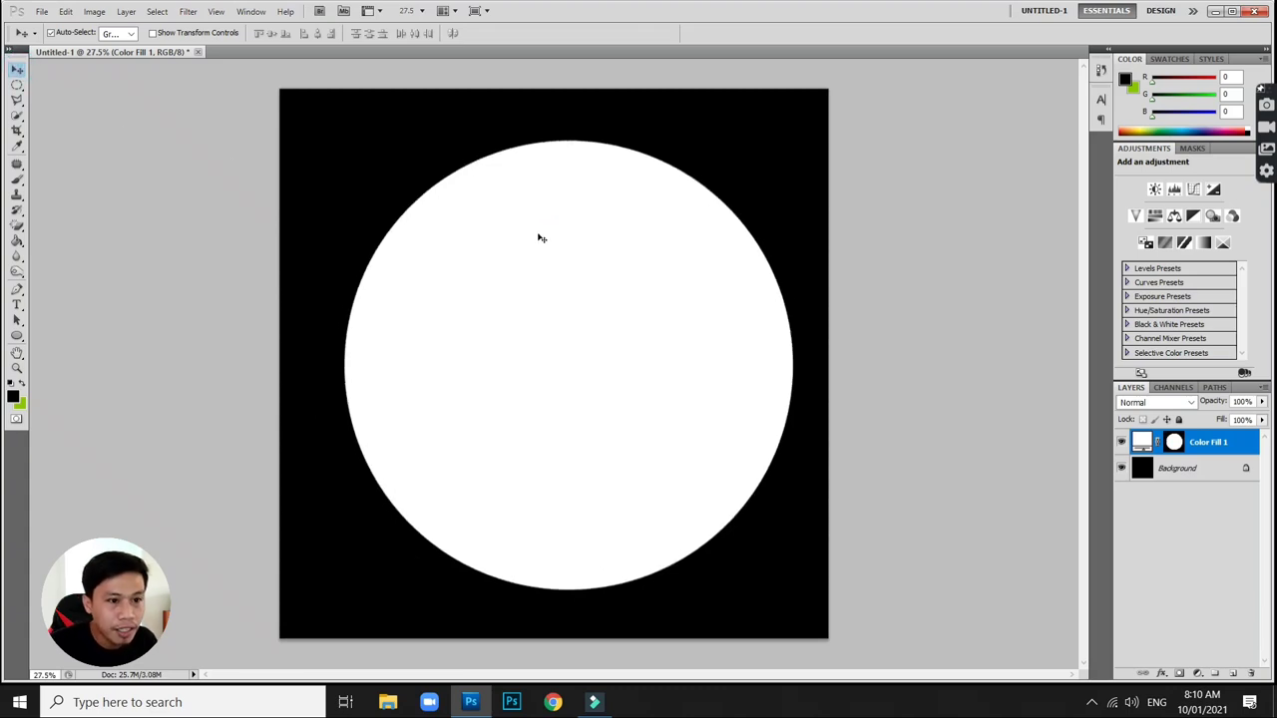
key(ctrl+t)
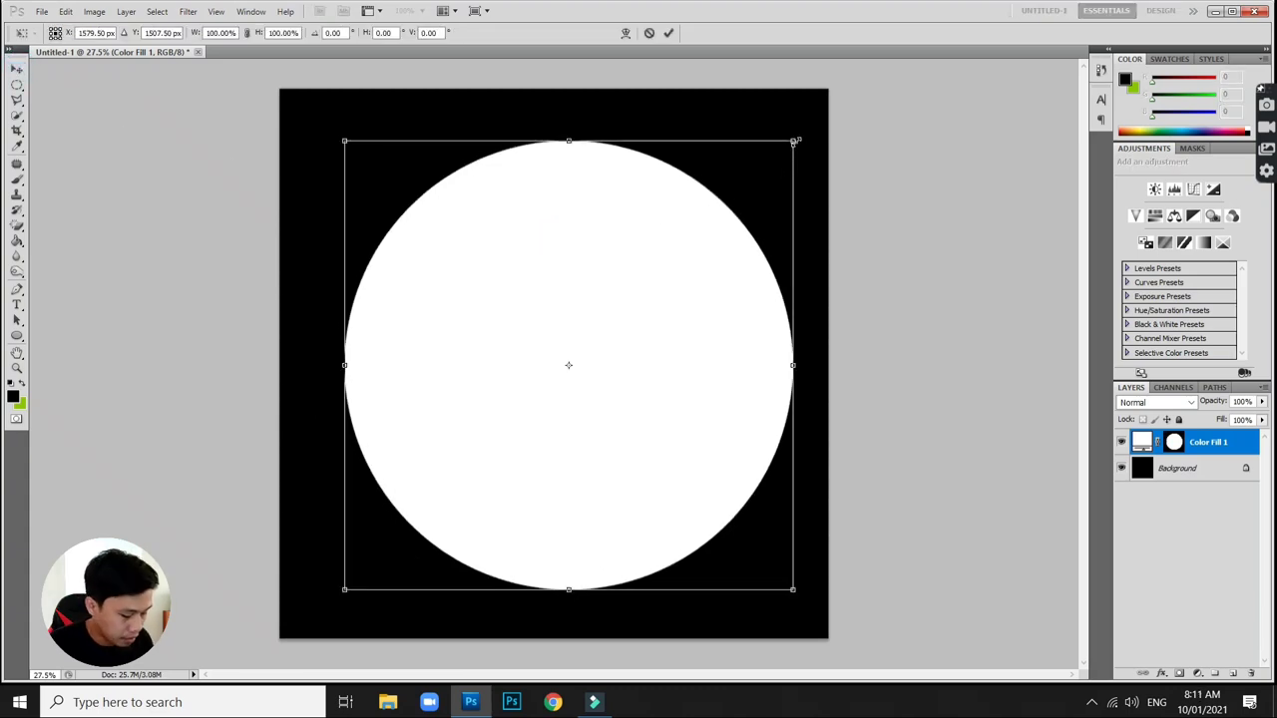
drag(795, 140, 760, 162)
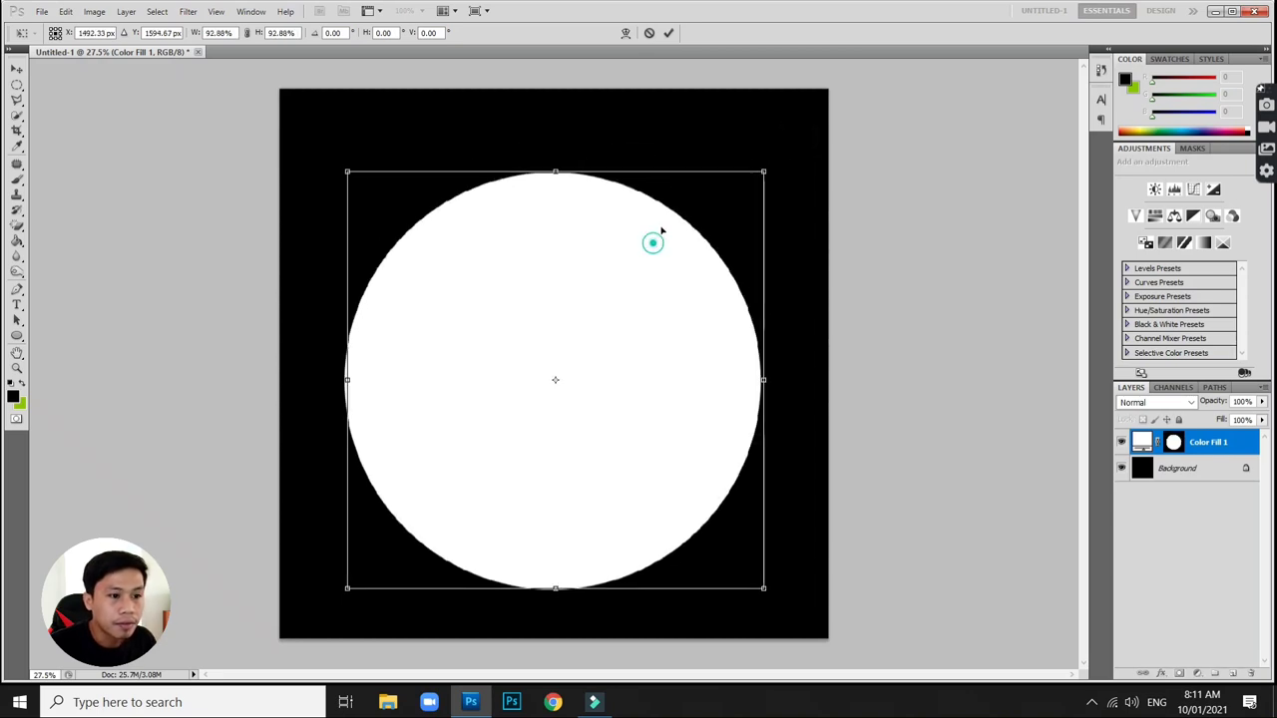
drag(652, 243, 649, 229)
key(Return)
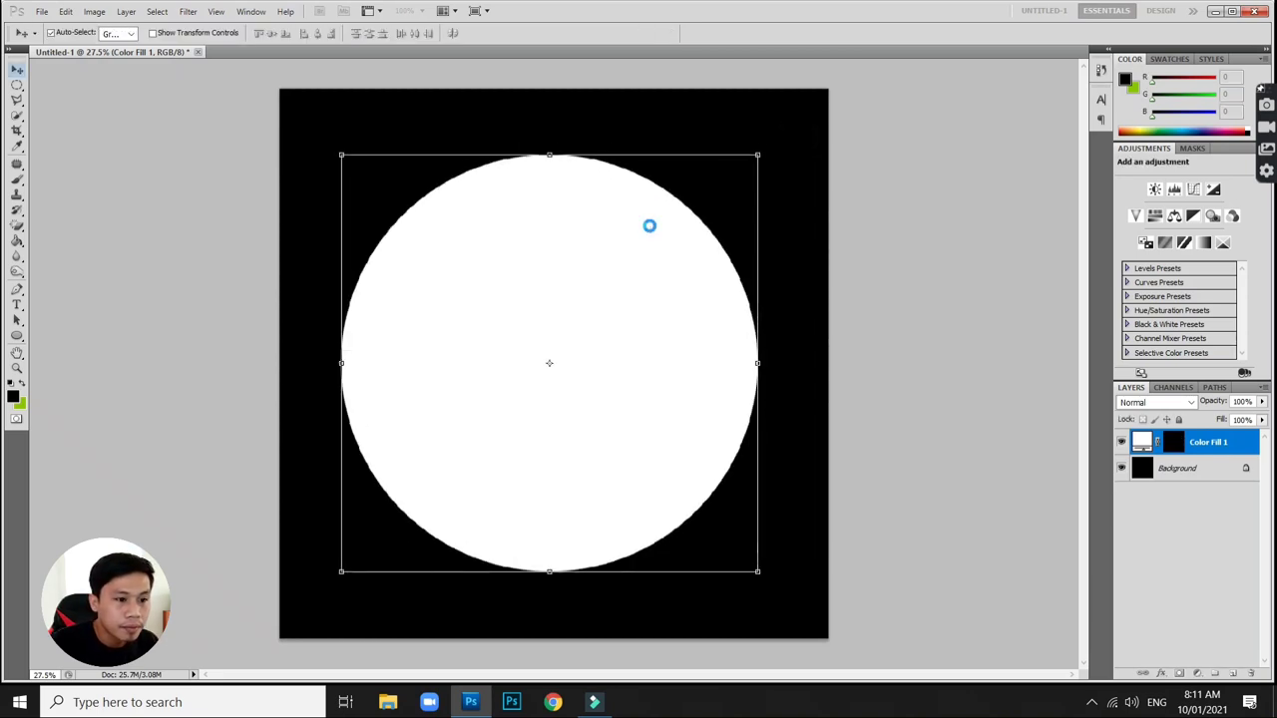
click(626, 291)
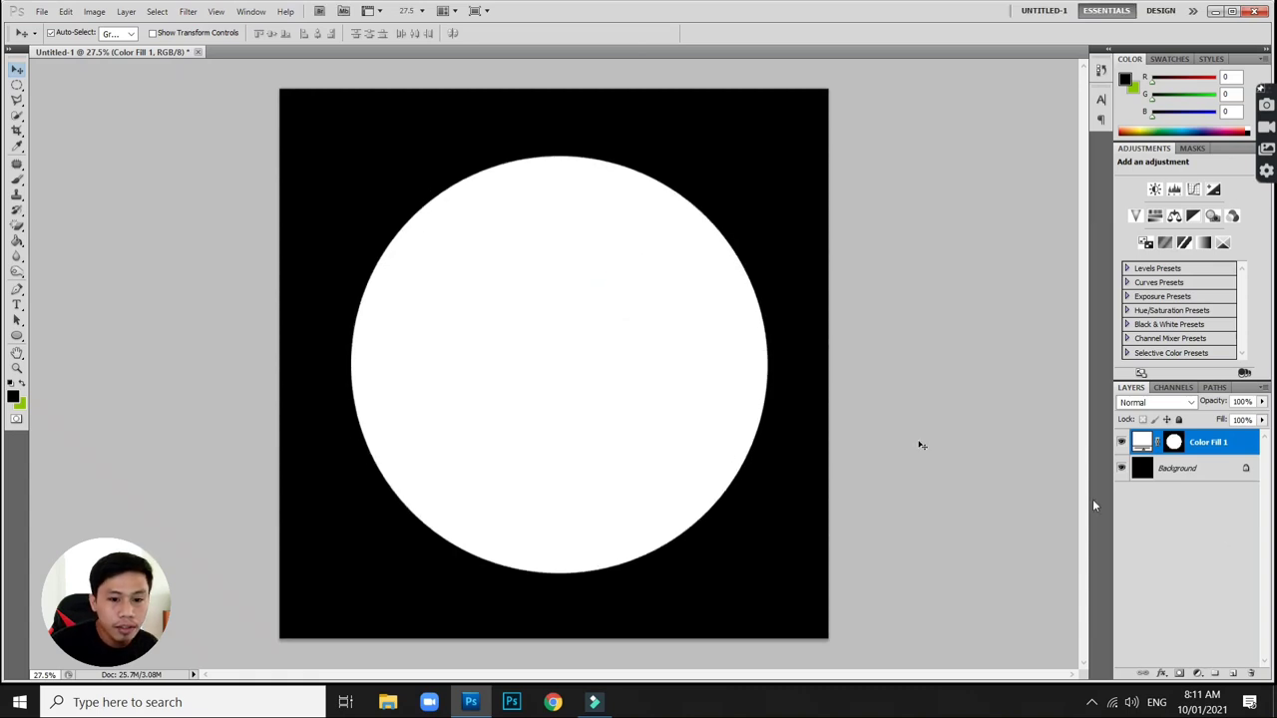
- Duplicate the Color Fill 1 circle layer and change the copy's colour to black
right_click(1245, 451)
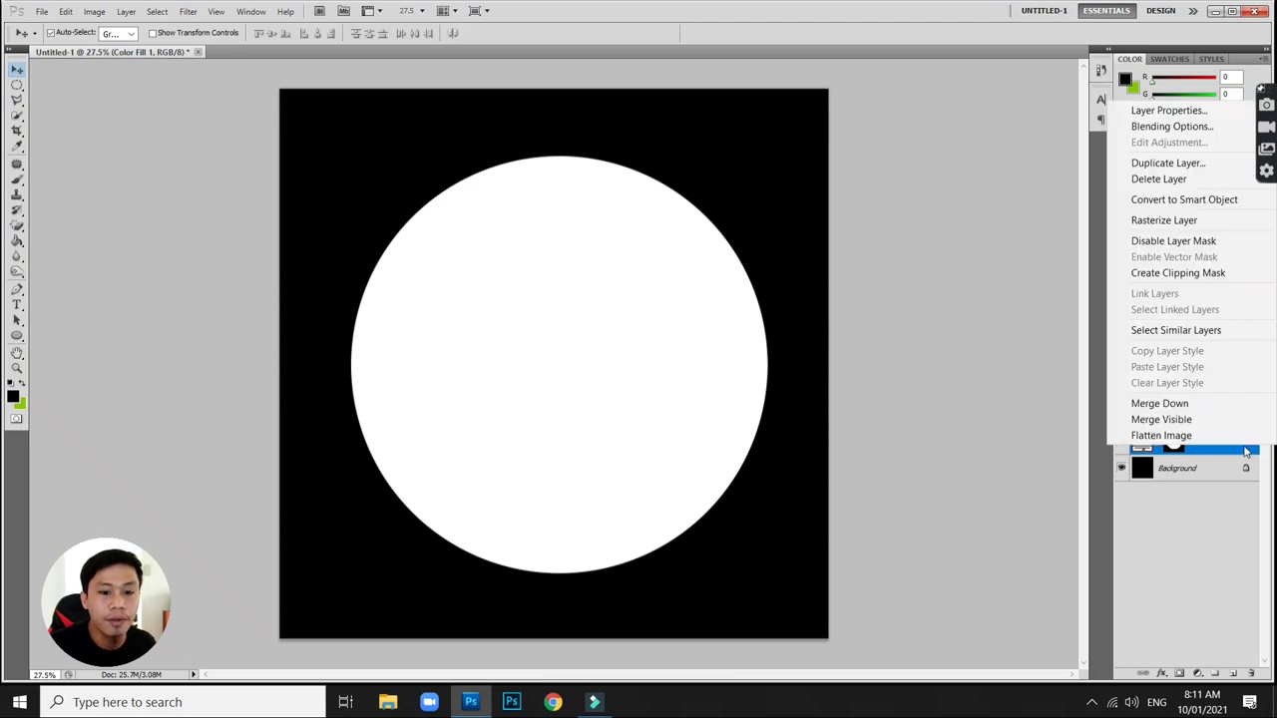
click(1181, 165)
click(752, 217)
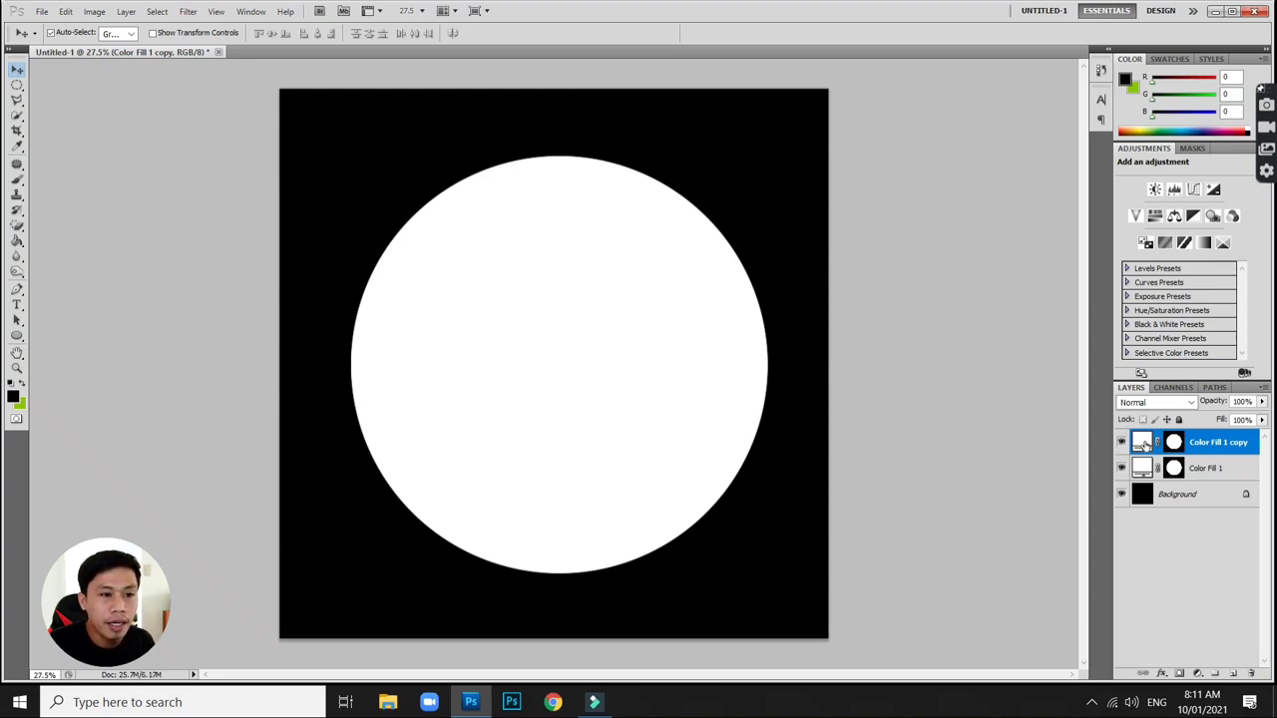
double_click(1140, 441)
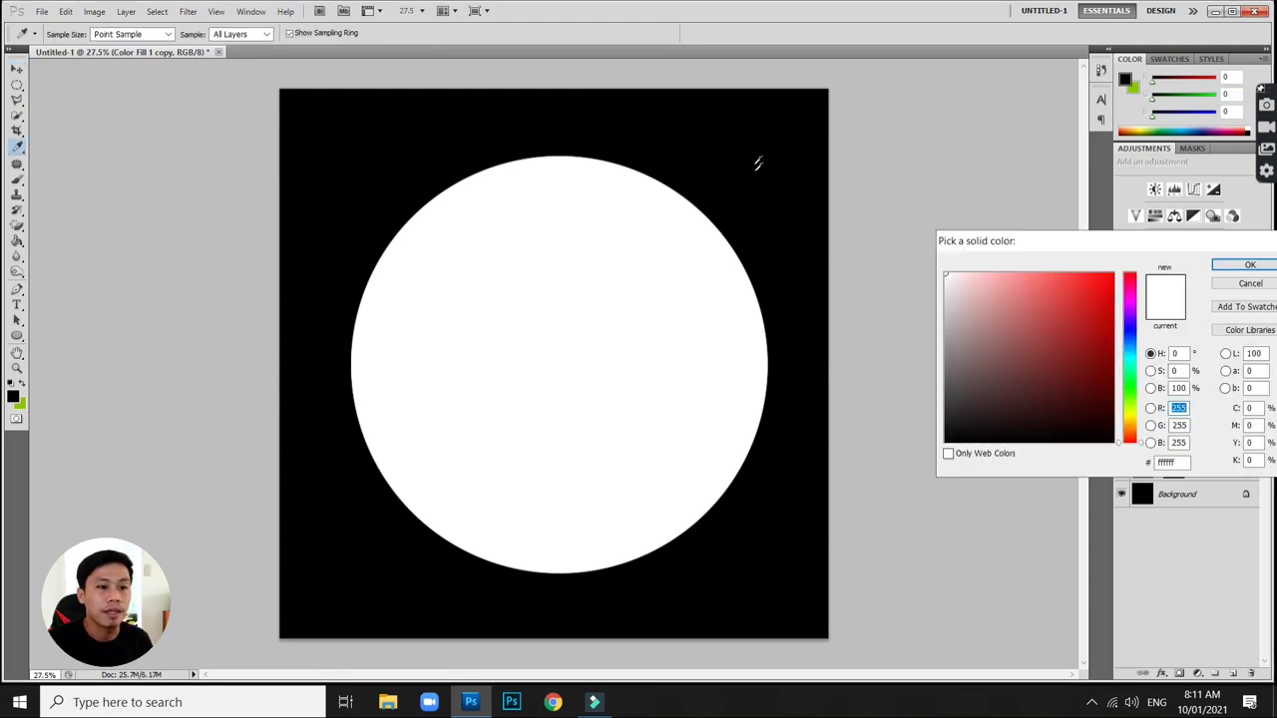
click(759, 152)
key(Return)
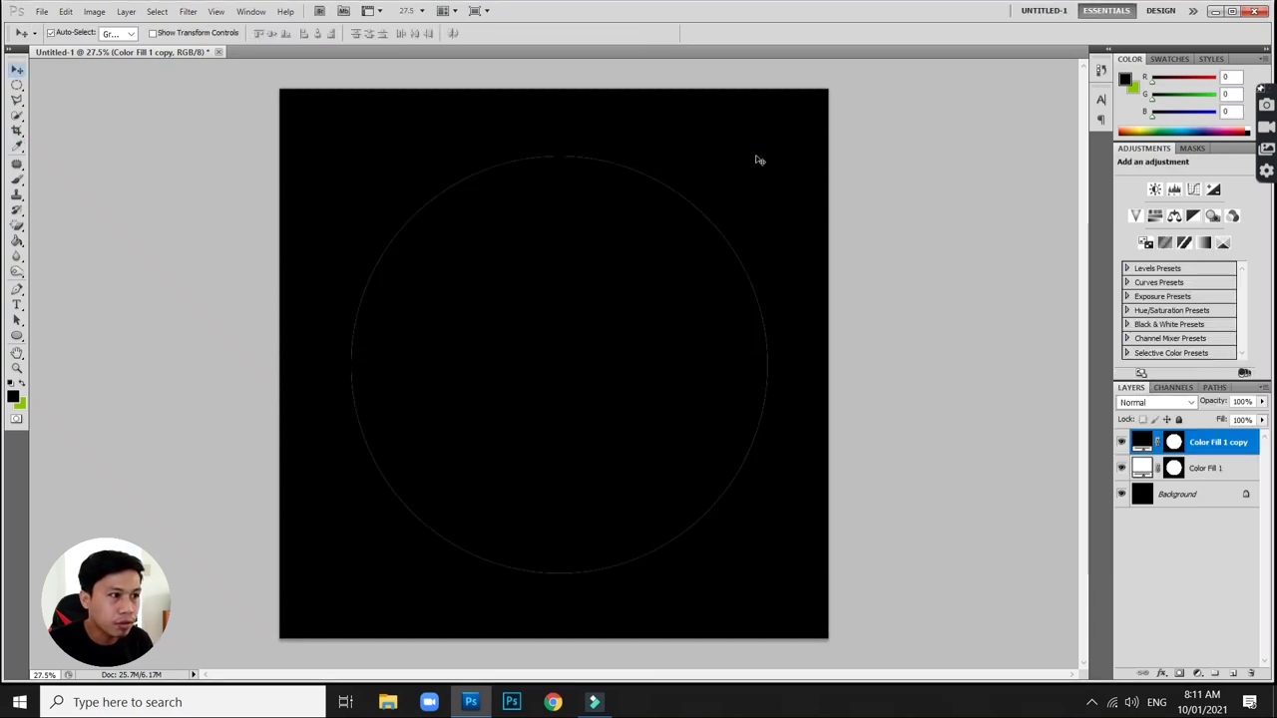
- Shrink the black copy to 97.53% and centre it, leaving a thin white ring
click(65, 11)
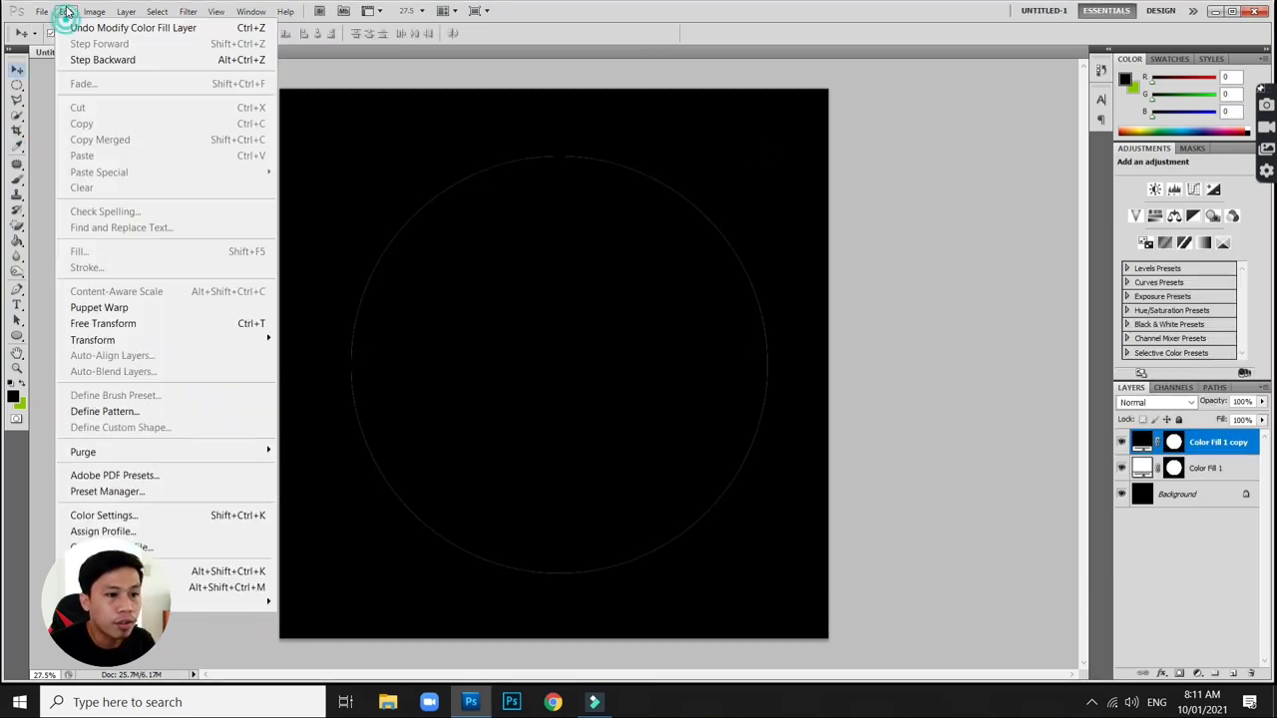
click(100, 321)
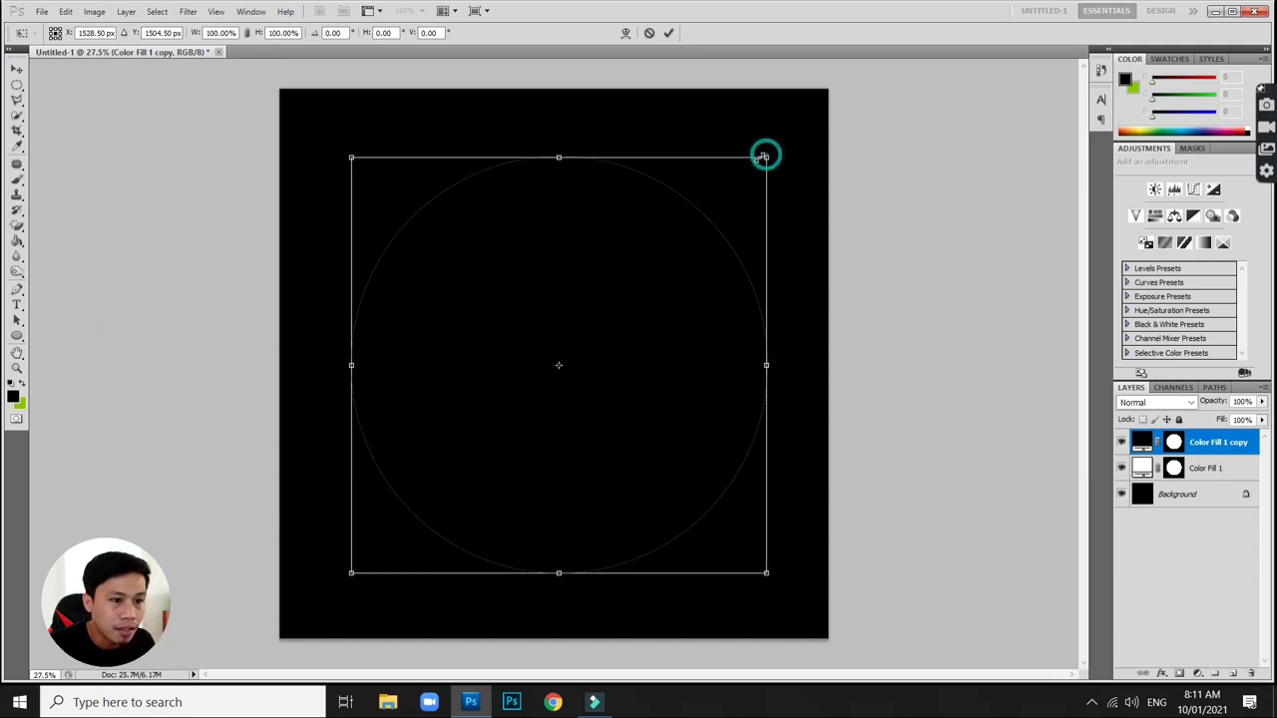
drag(766, 155, 758, 166)
drag(659, 213, 663, 210)
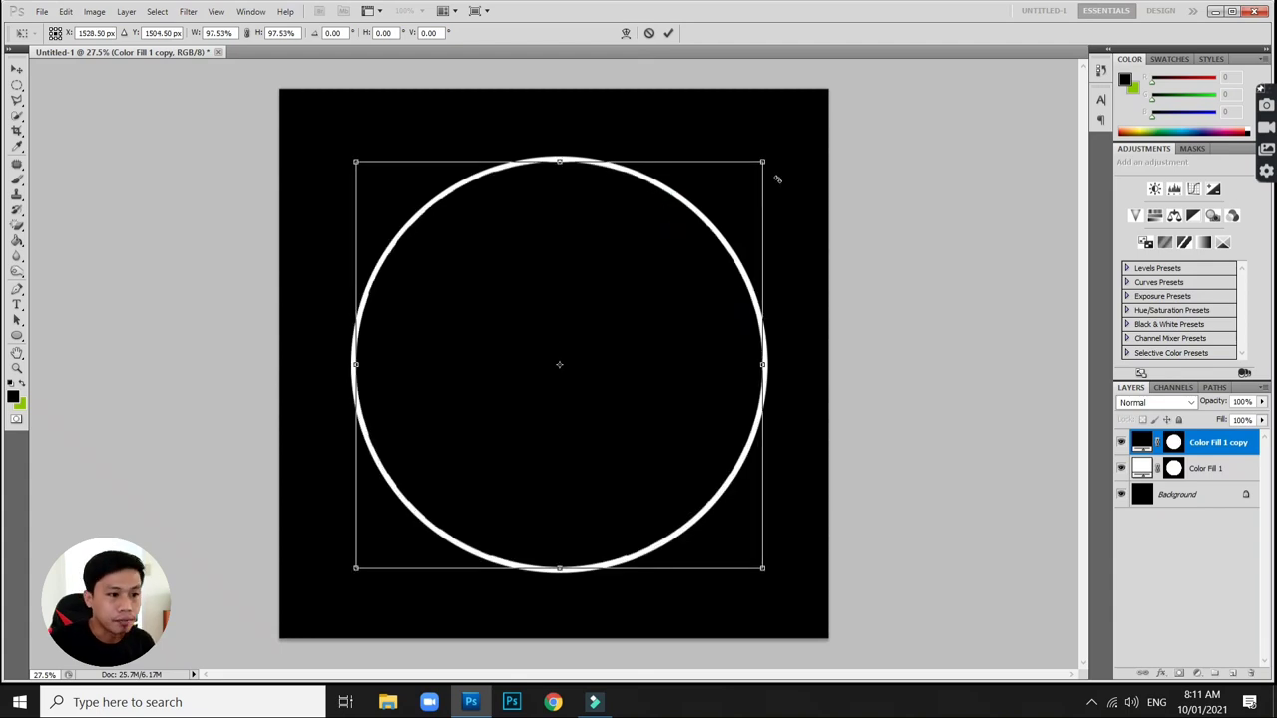
key(Return)
key(ctrl+plus)
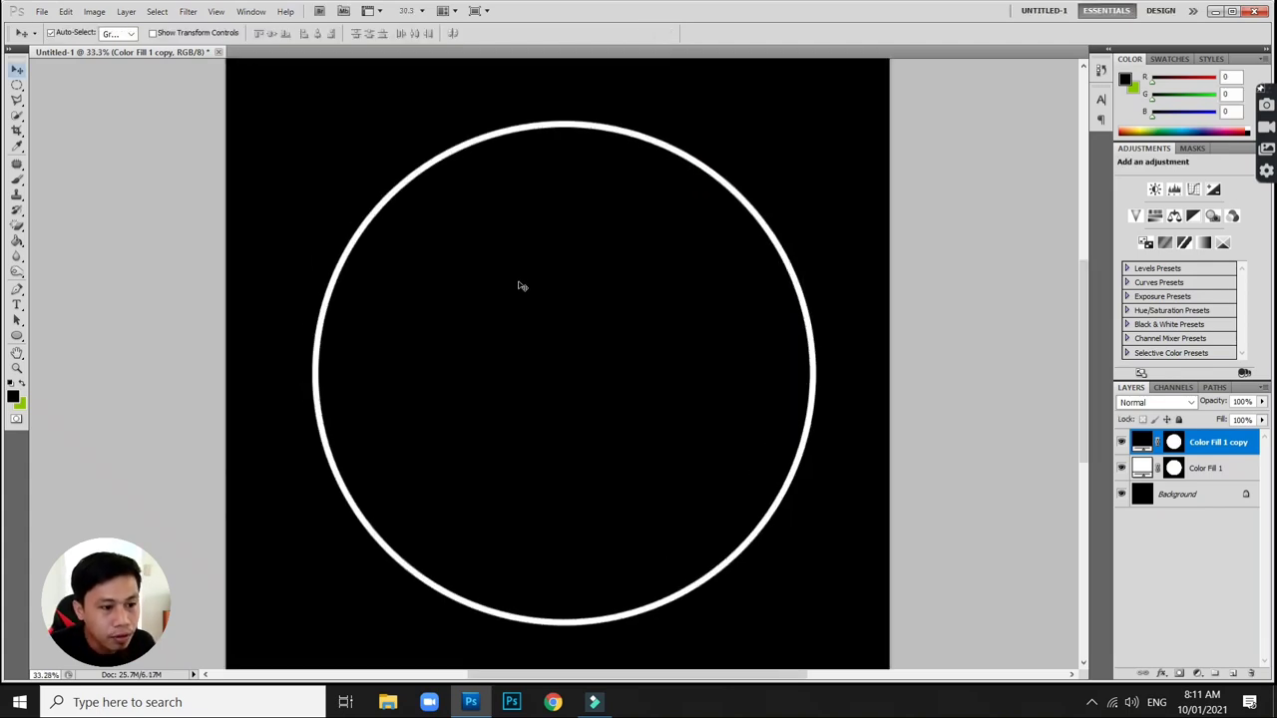
key(ctrl+minus)
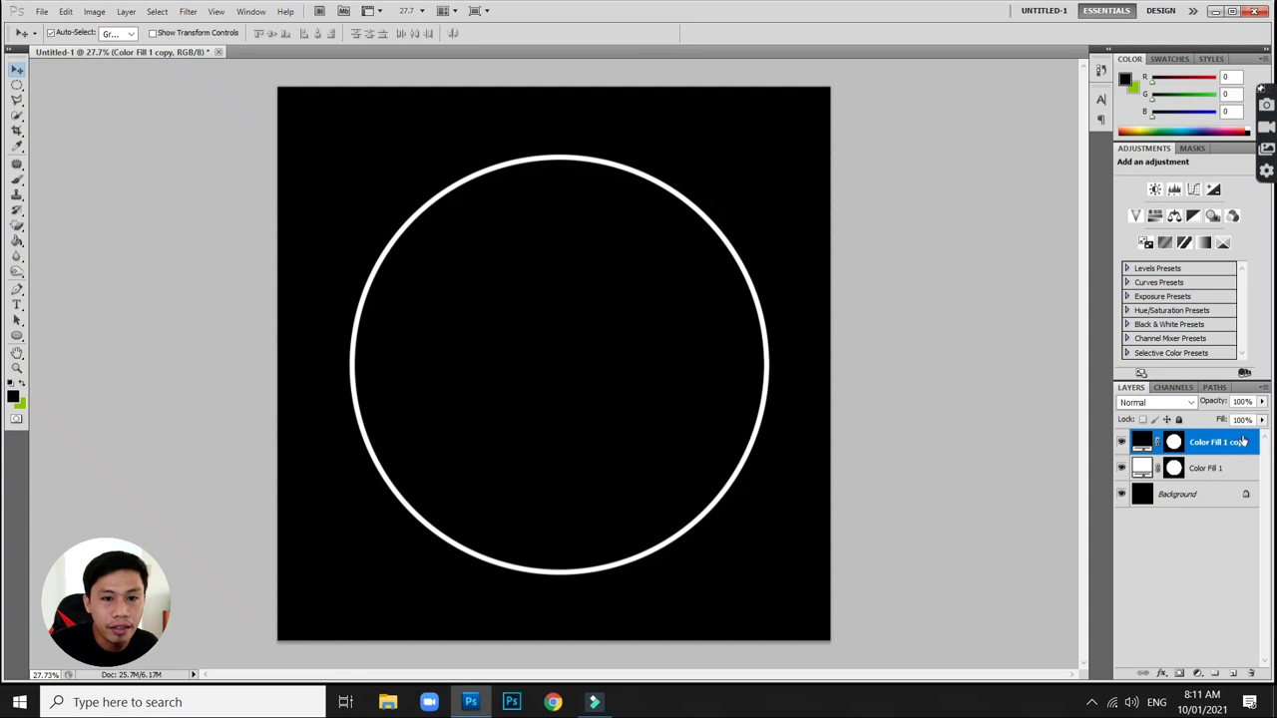
- Duplicate the circle fill layer and set the new copy's colour to red
right_click(1242, 440)
click(1187, 151)
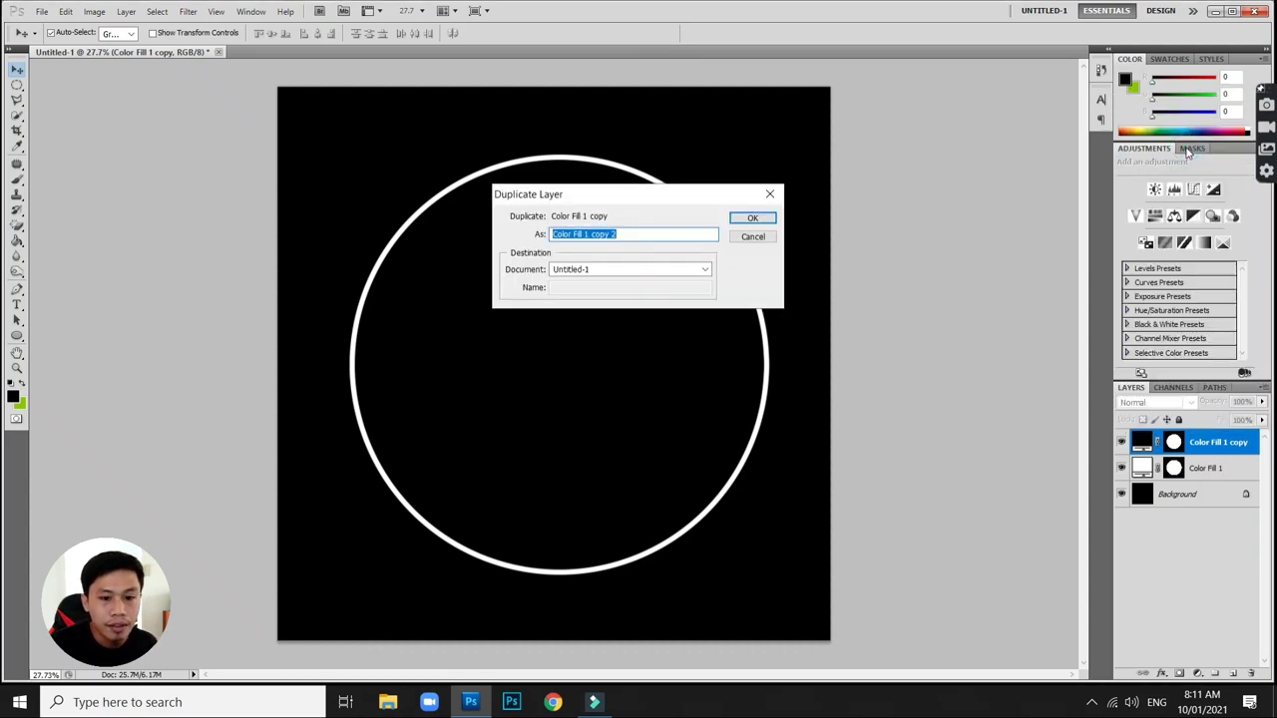
key(Return)
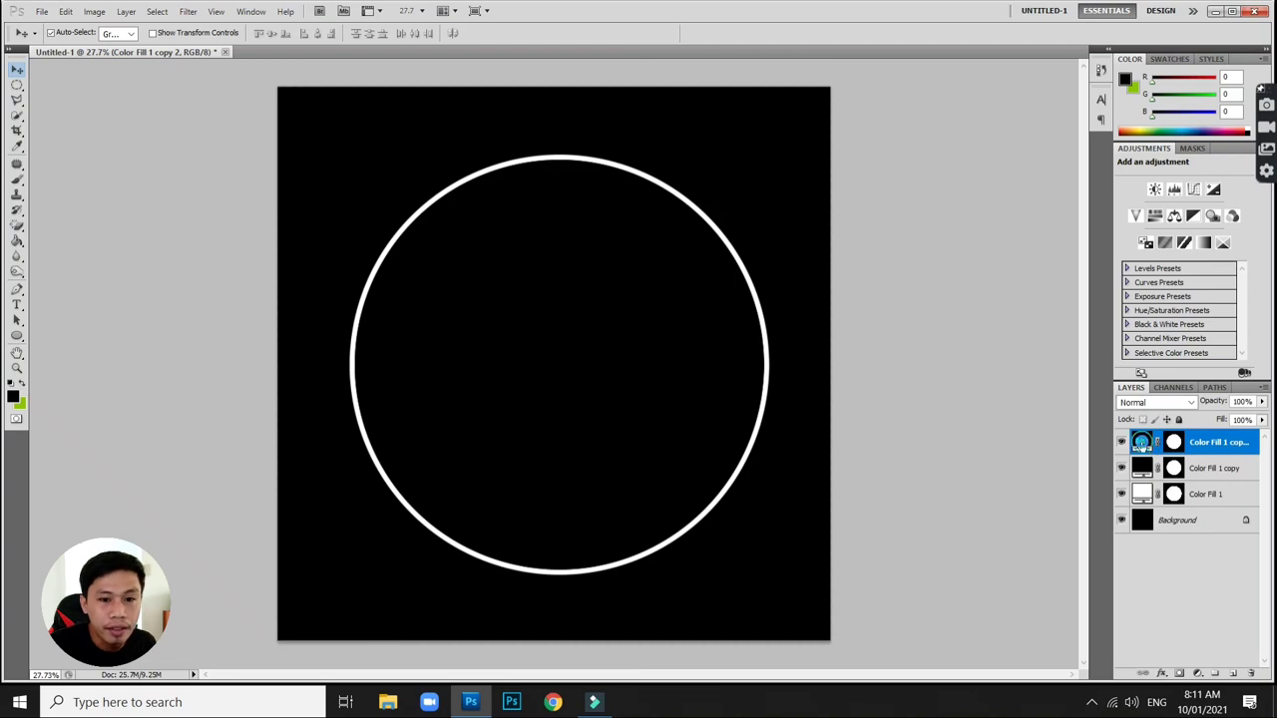
double_click(1141, 442)
drag(1075, 319, 1170, 232)
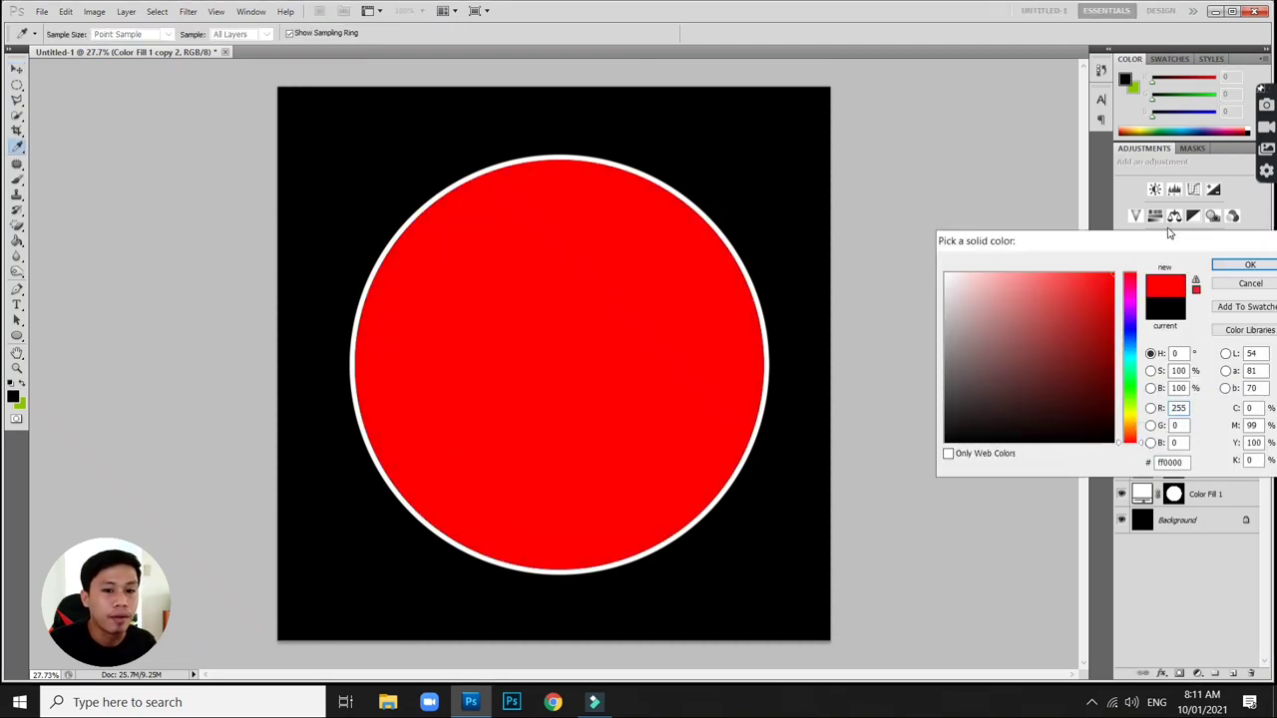
key(Return)
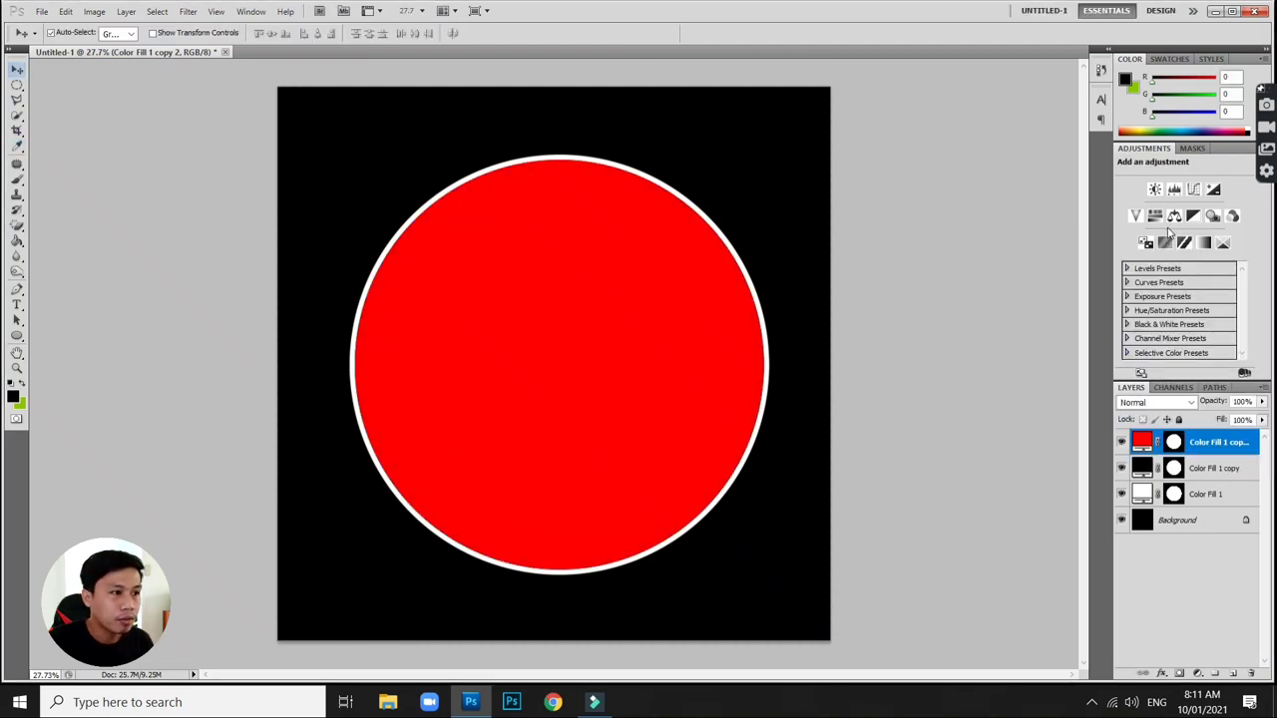
- Scale the red circle to 89.36% and centre it inside the white ring
click(65, 14)
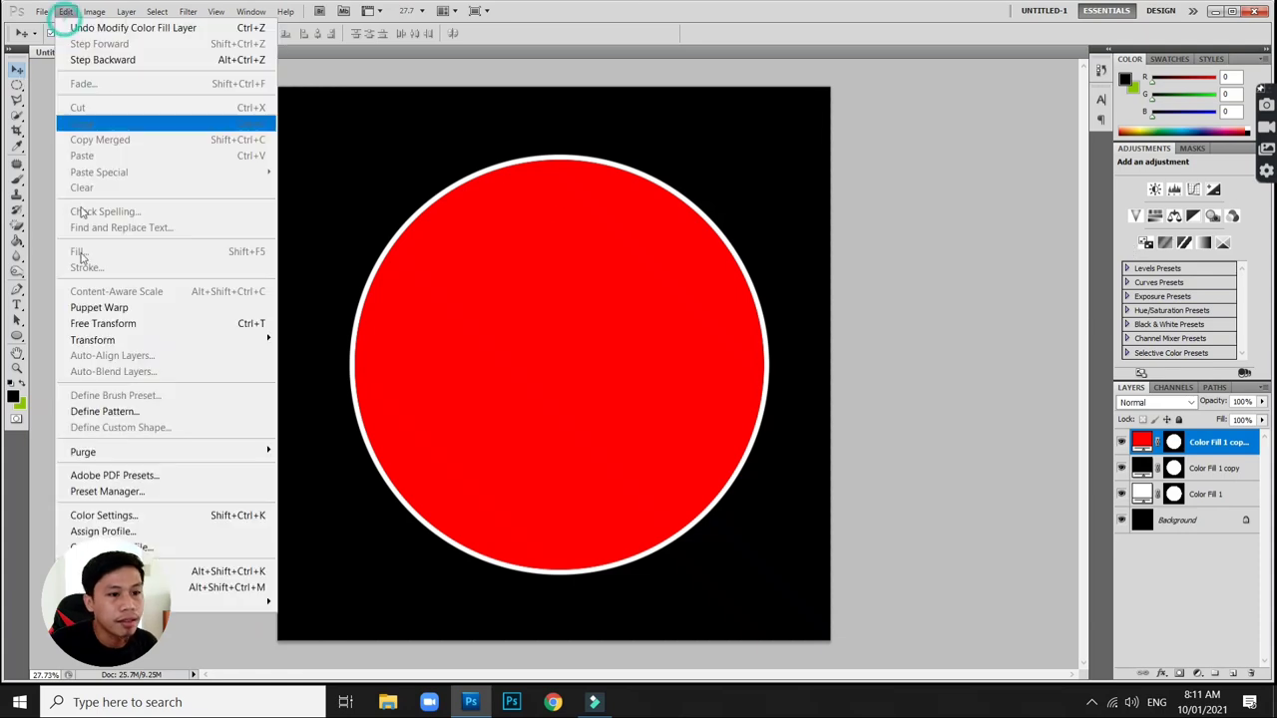
click(123, 322)
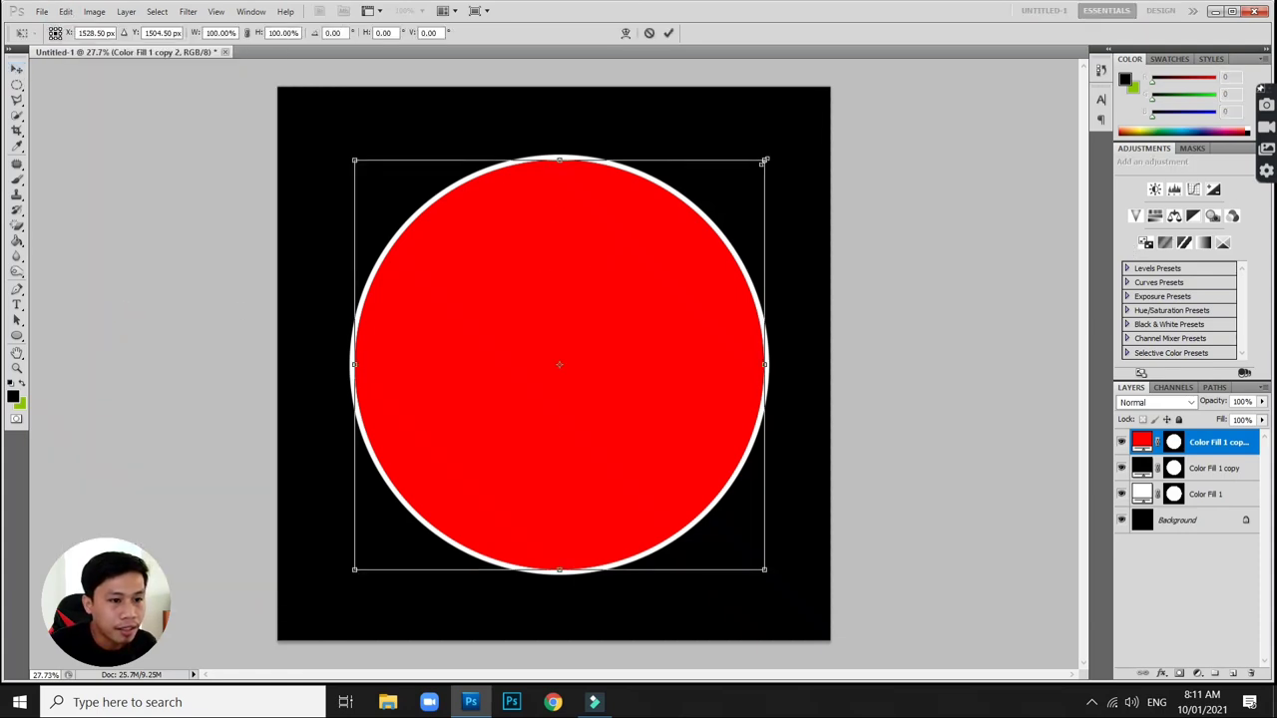
drag(764, 161, 705, 194)
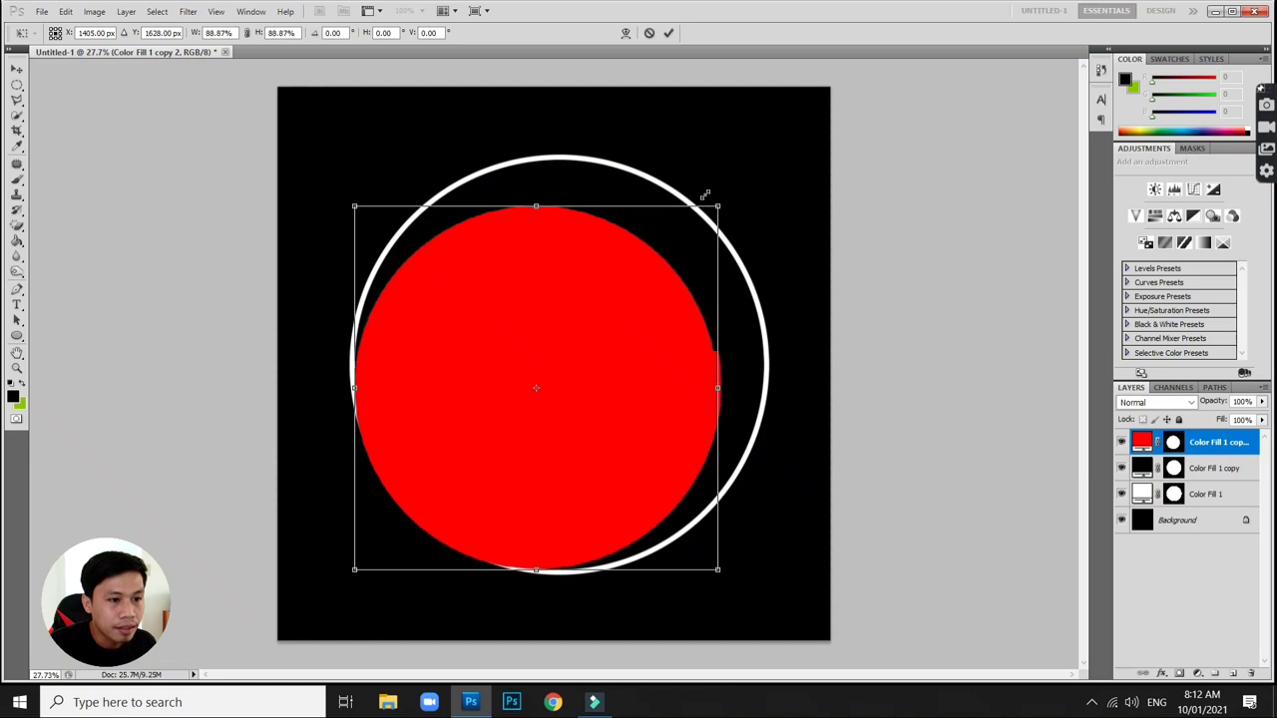
drag(600, 259, 623, 236)
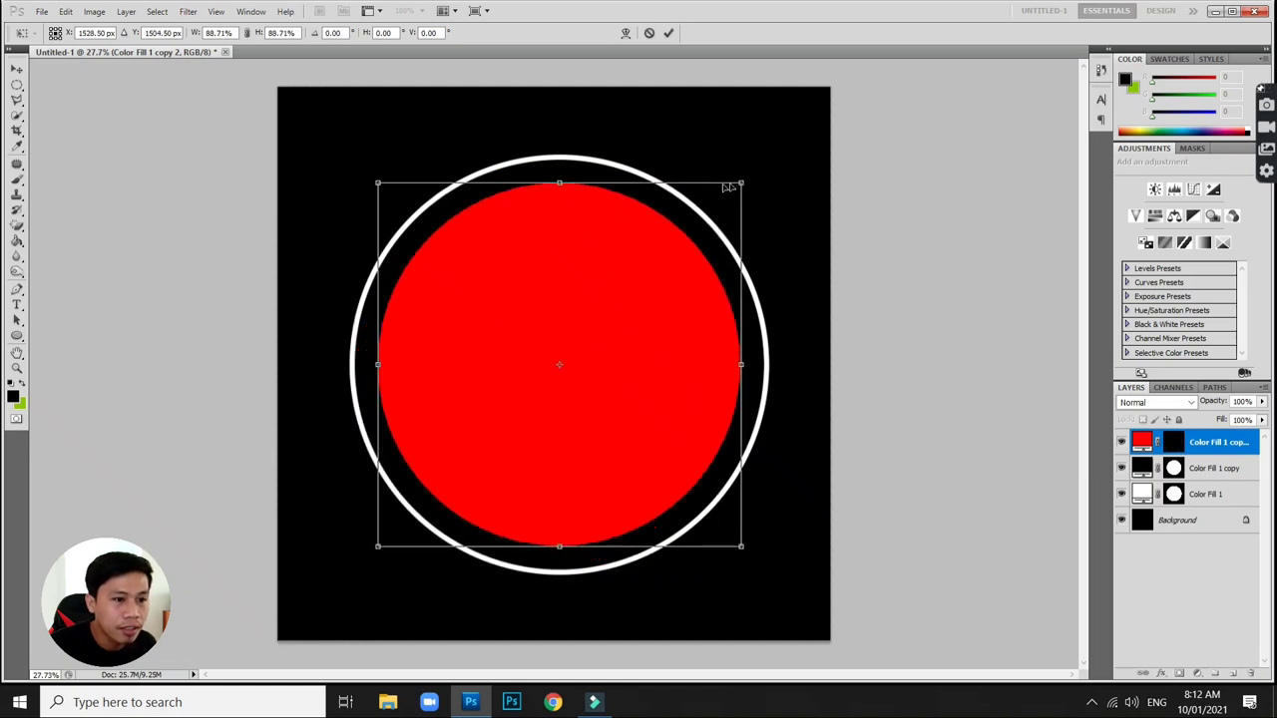
drag(744, 178, 746, 176)
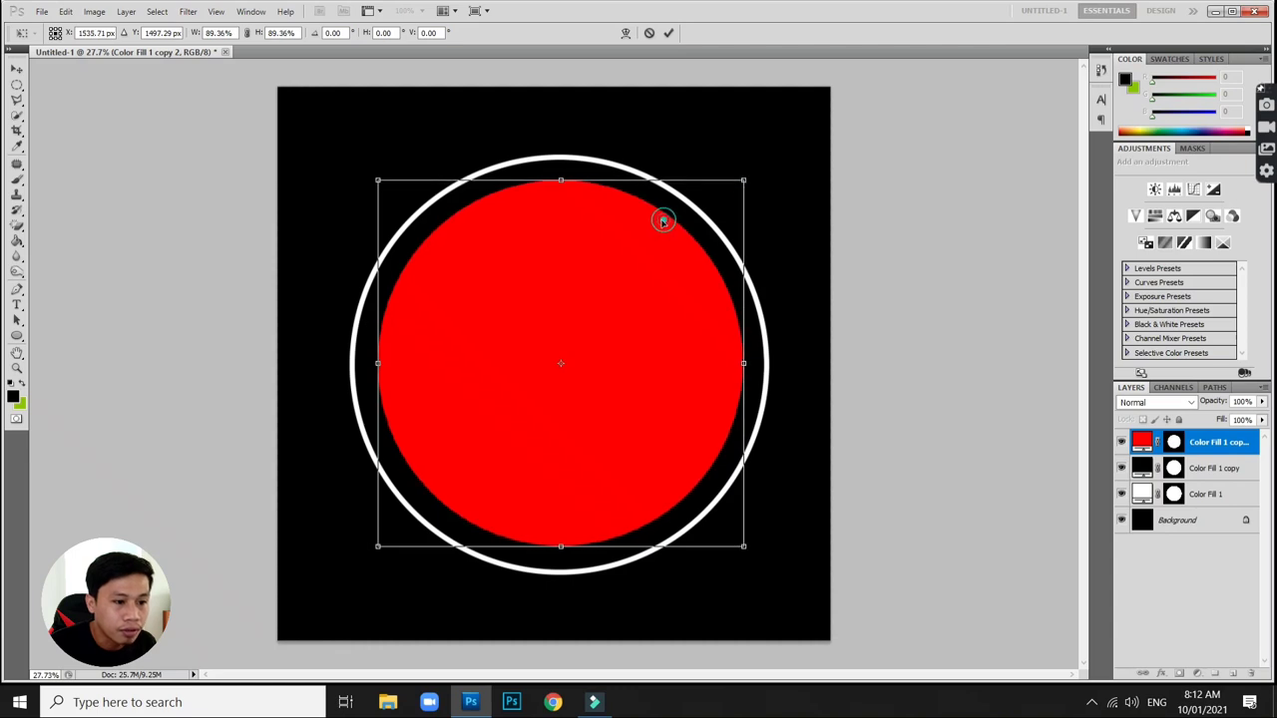
drag(659, 222, 656, 223)
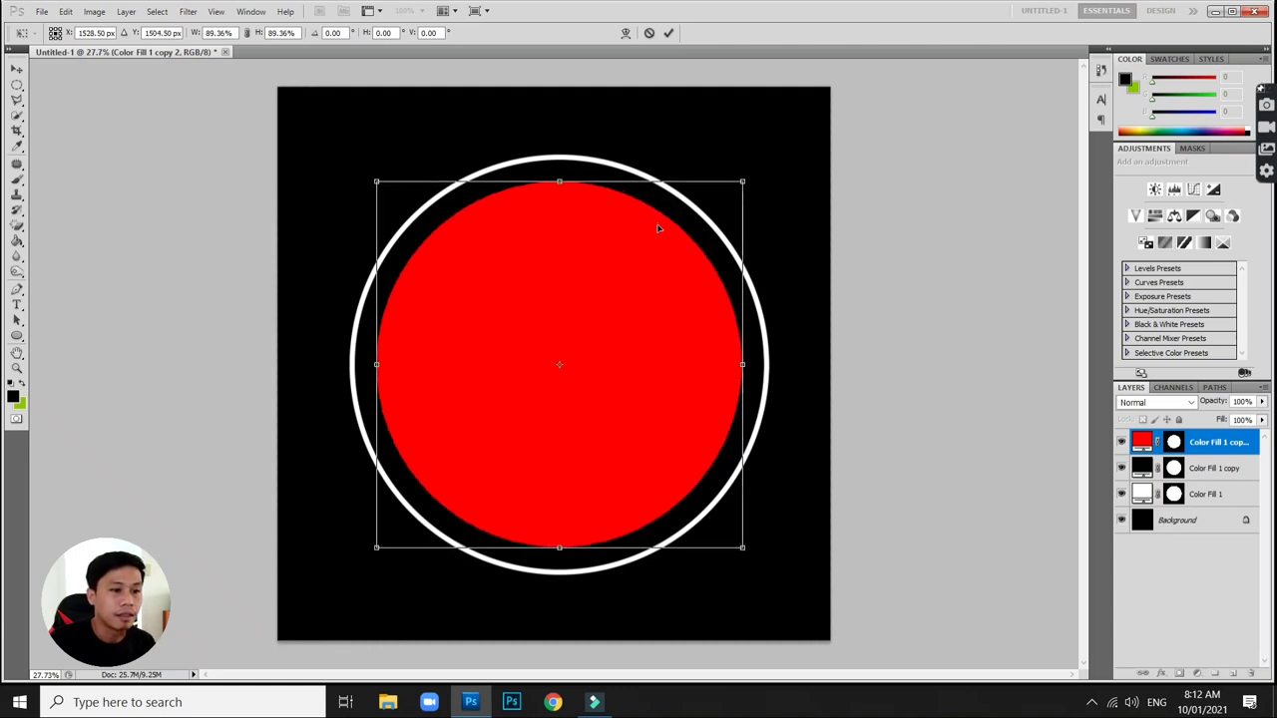
key(Return)
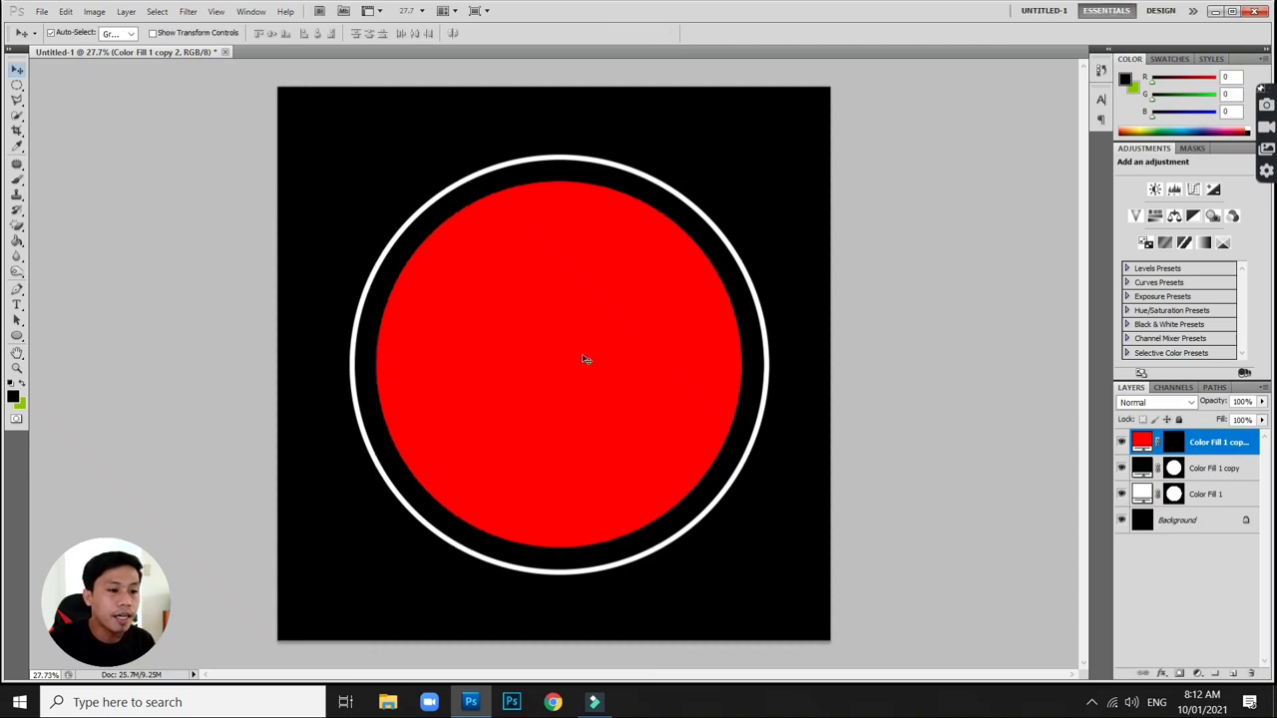
scroll(618, 367, down, 3)
scroll(651, 375, up, 2)
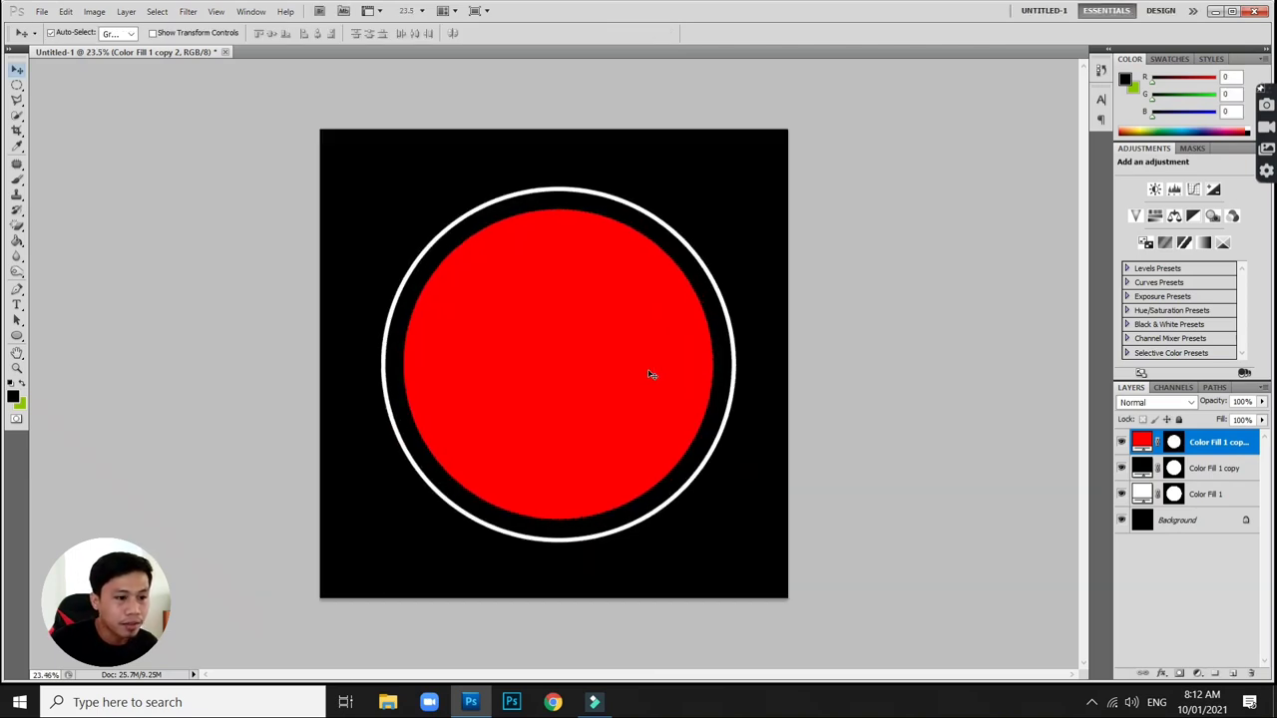
scroll(486, 344, up, 1)
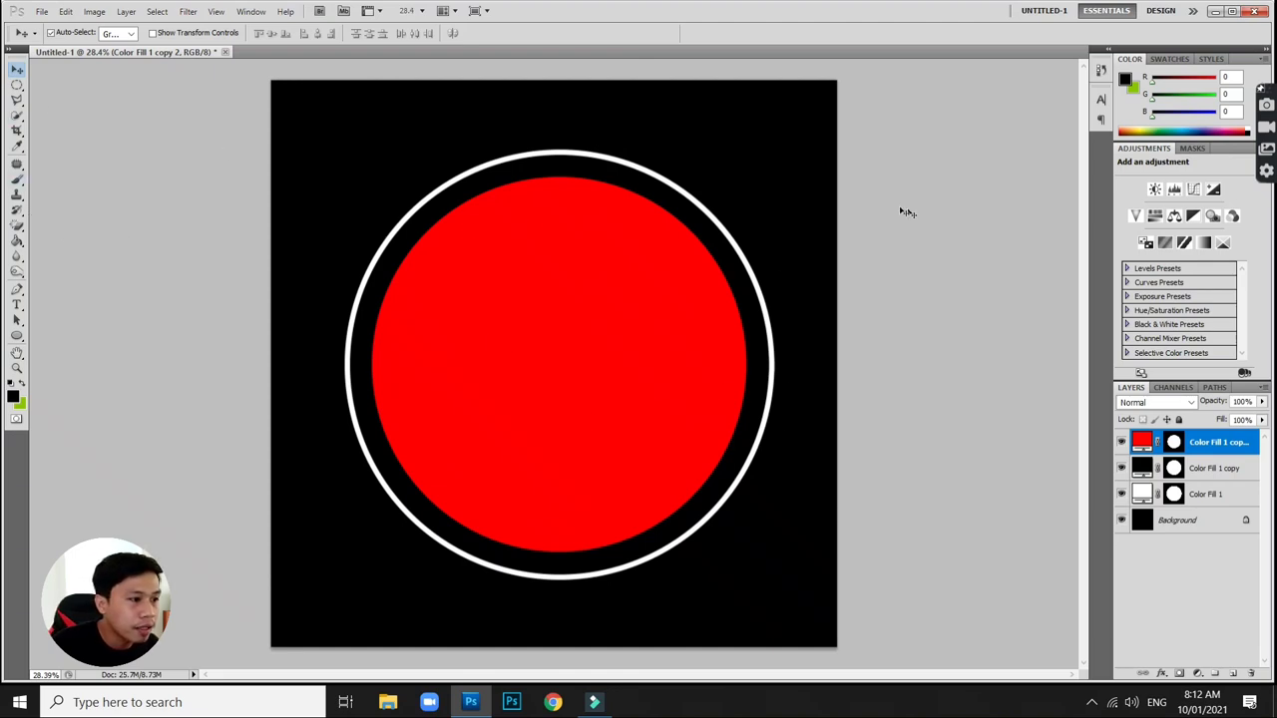
click(18, 303)
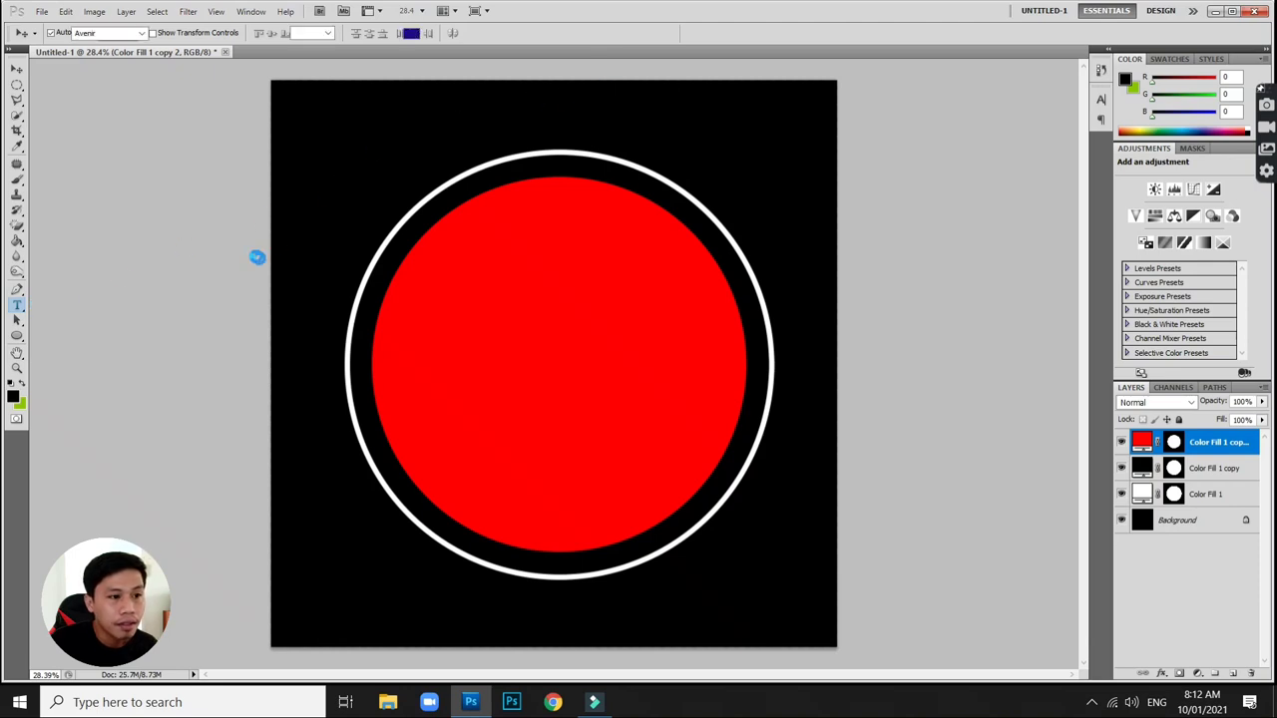
- Set up a top-left text layer with white colour and the Fresty Script font
click(340, 135)
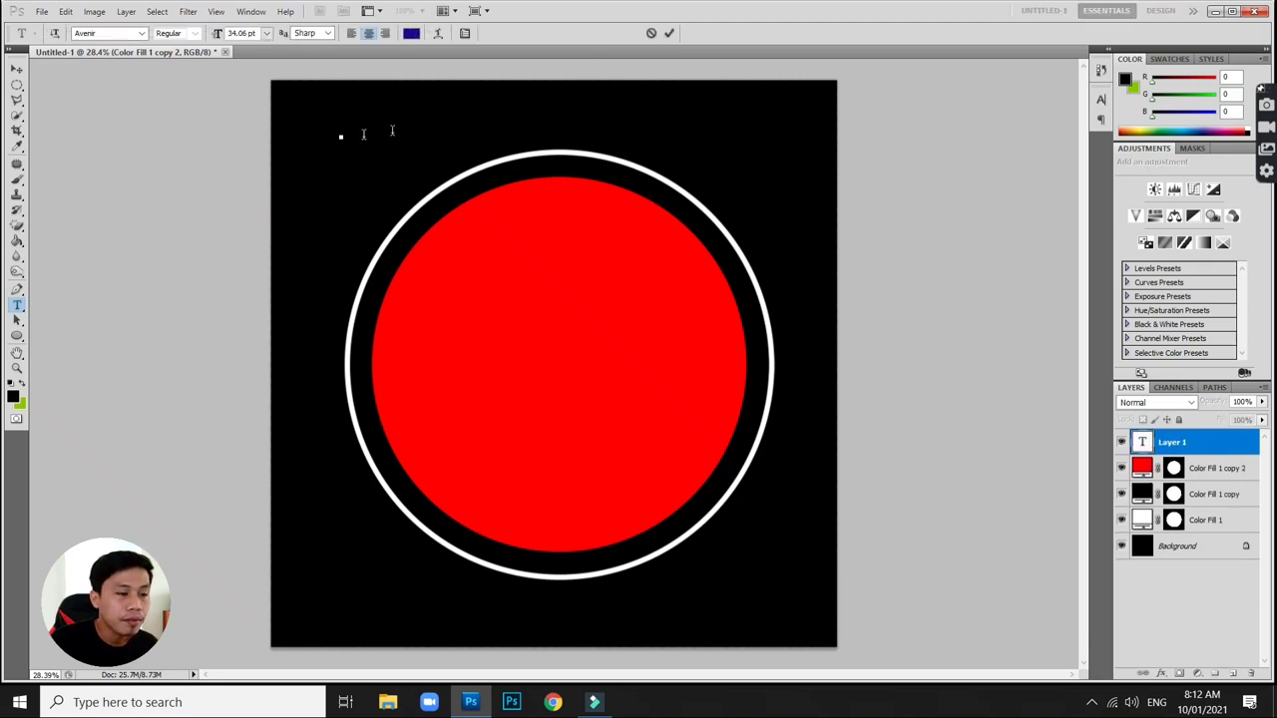
click(411, 33)
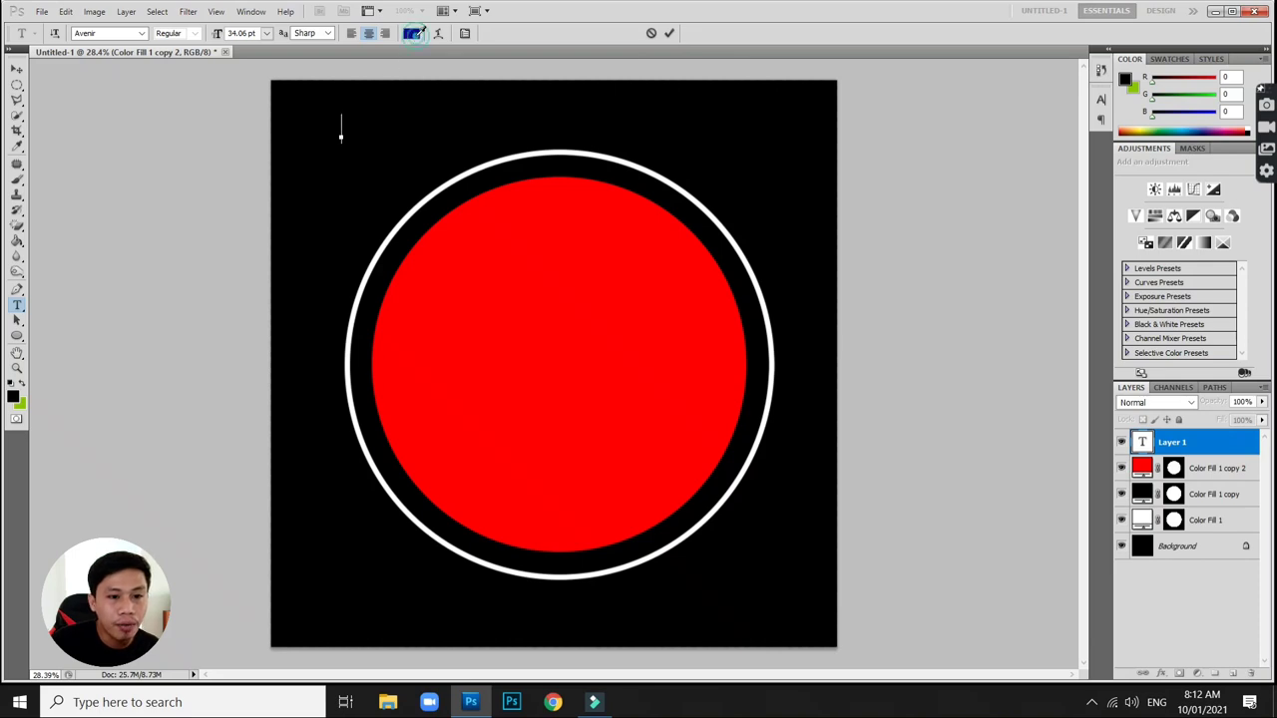
drag(969, 289, 918, 247)
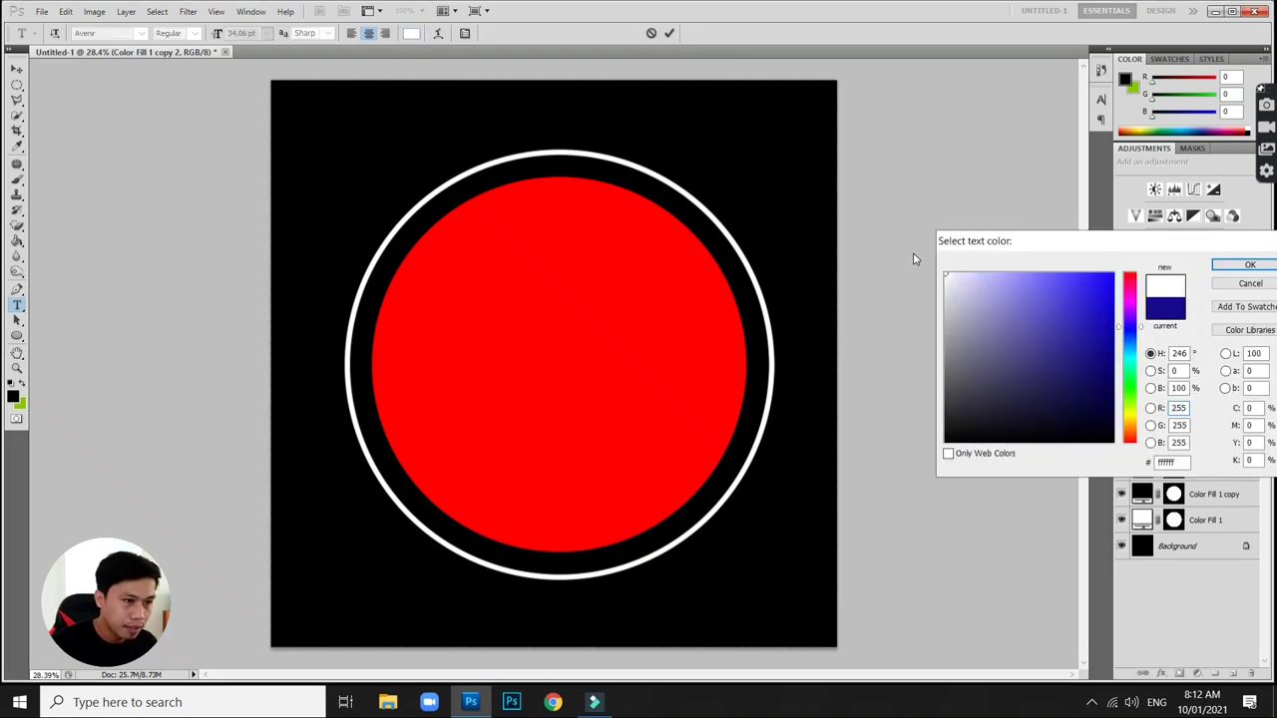
key(Return)
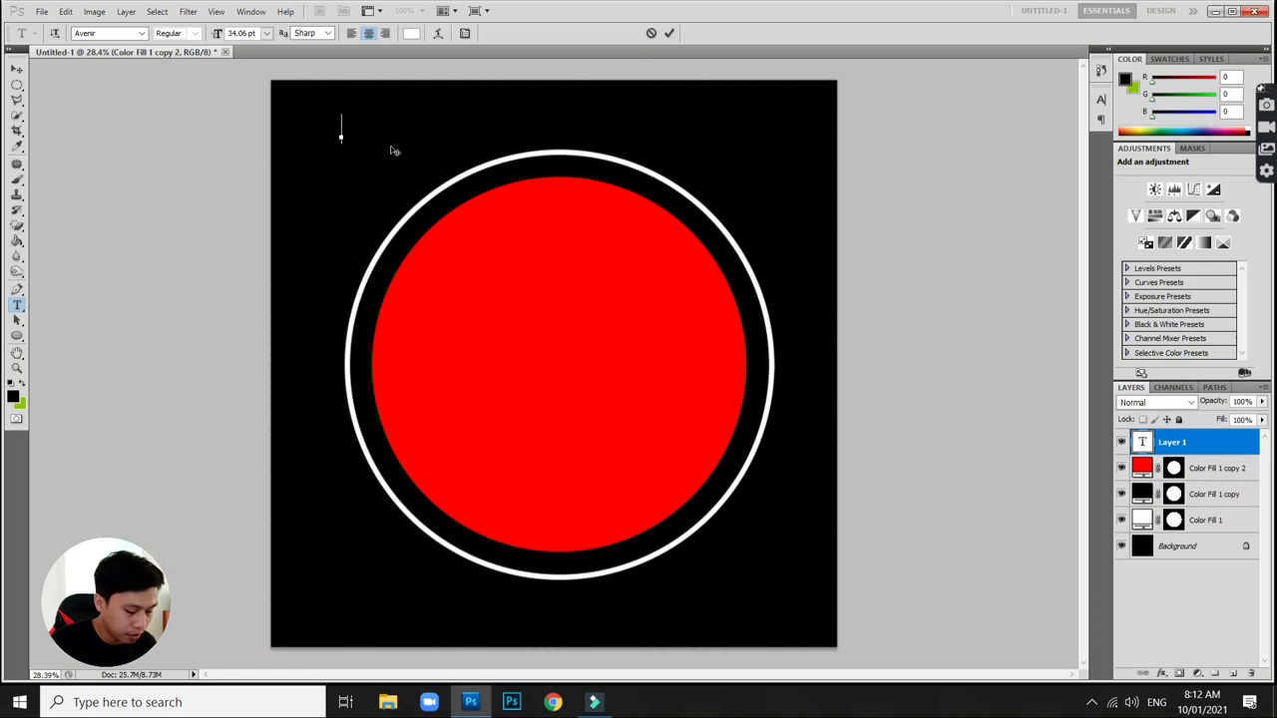
click(100, 34)
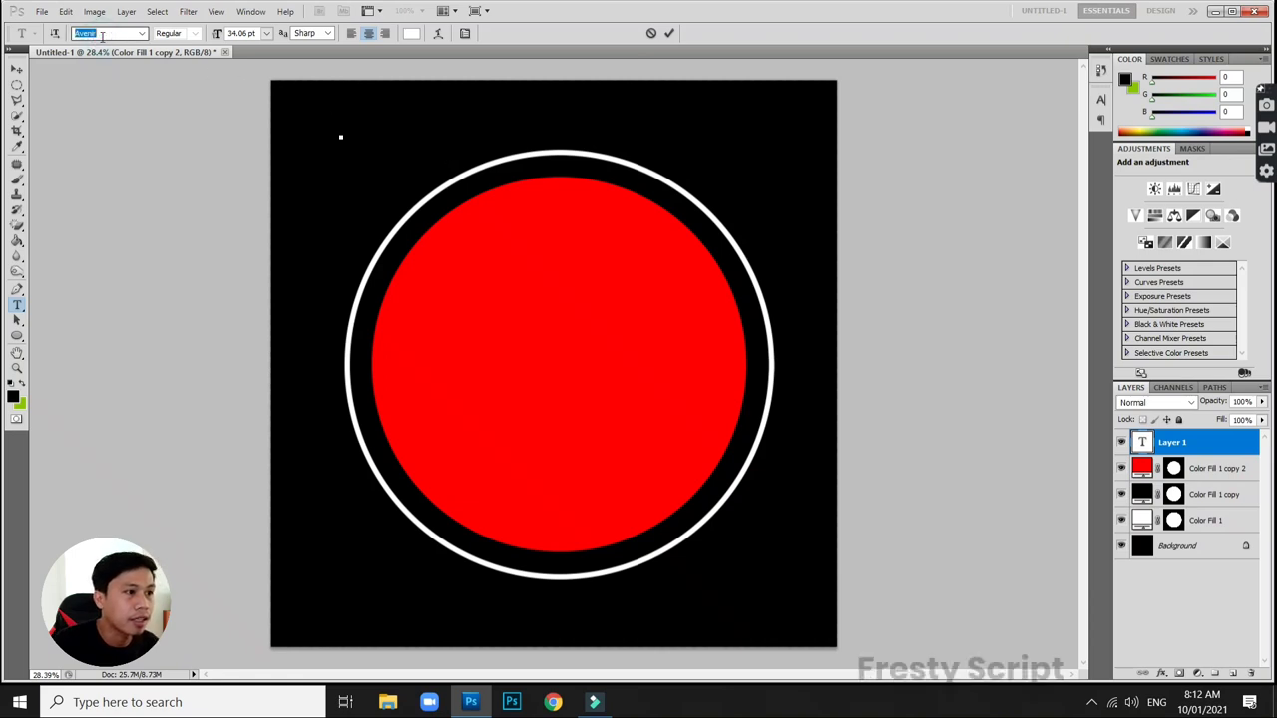
text(Fresty Script)
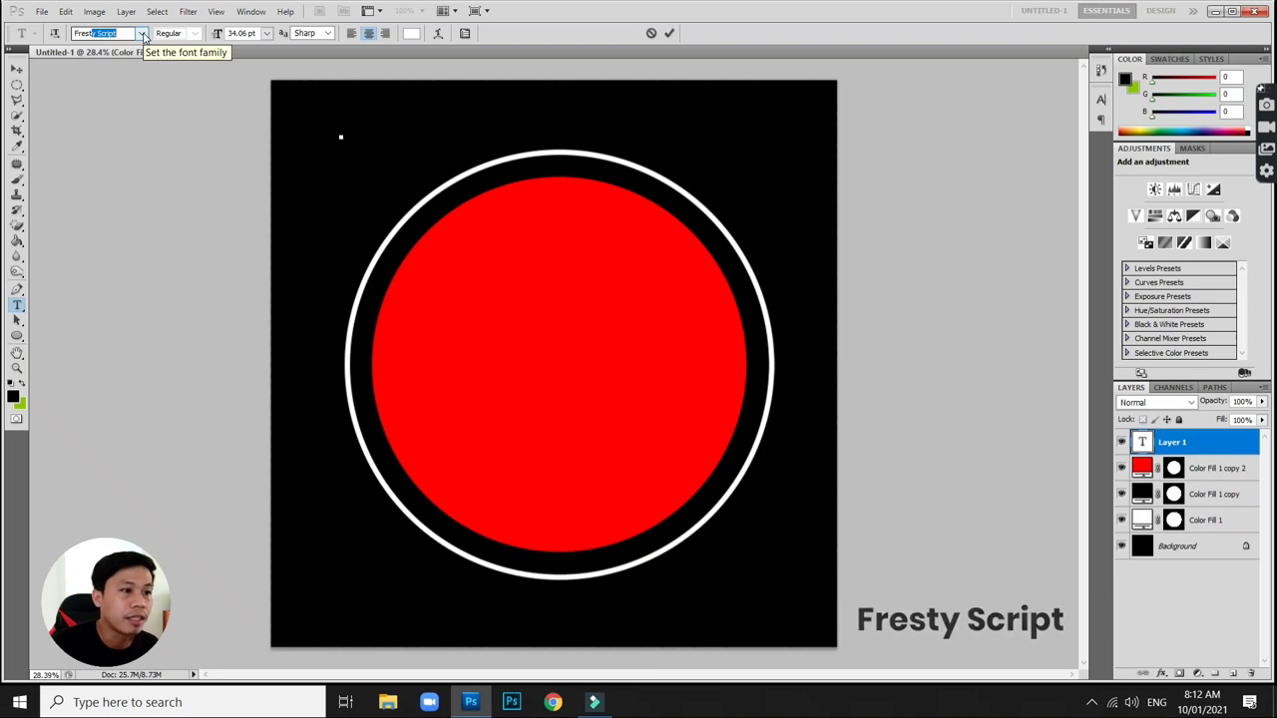
key(Return)
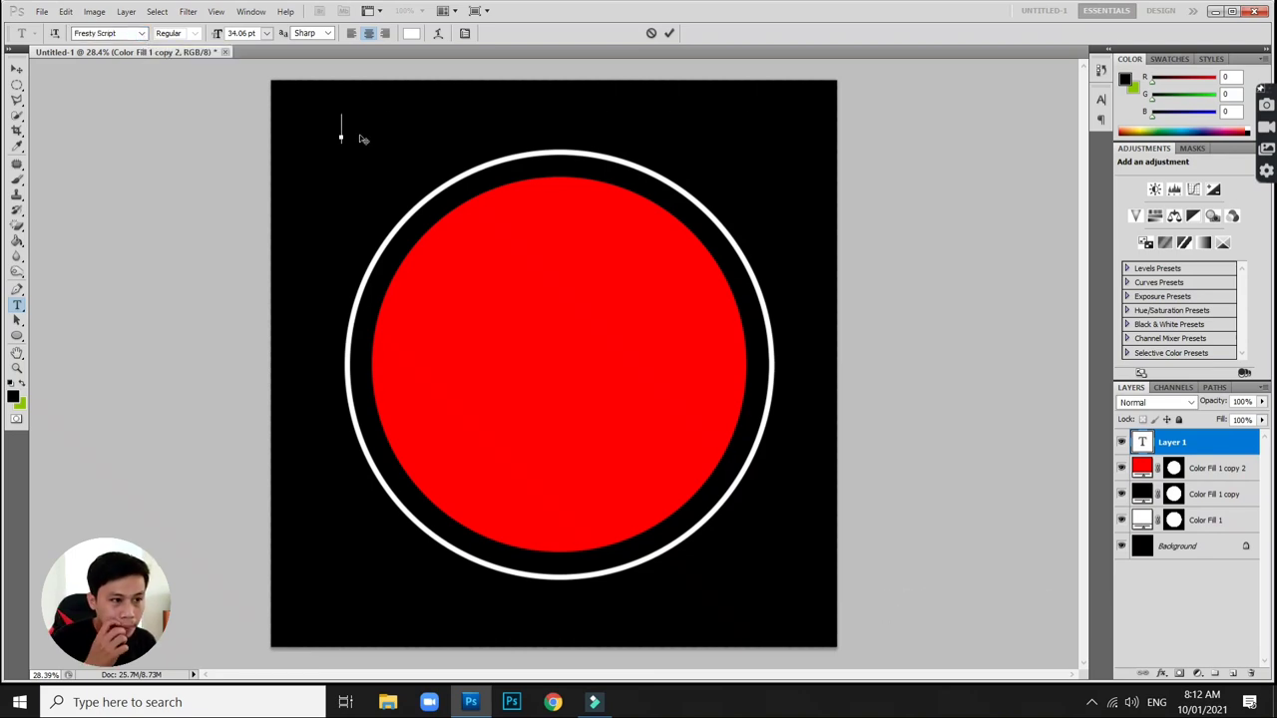
- Type 'Payaman' and set its tracking to 0 in the Character panel
click(339, 130)
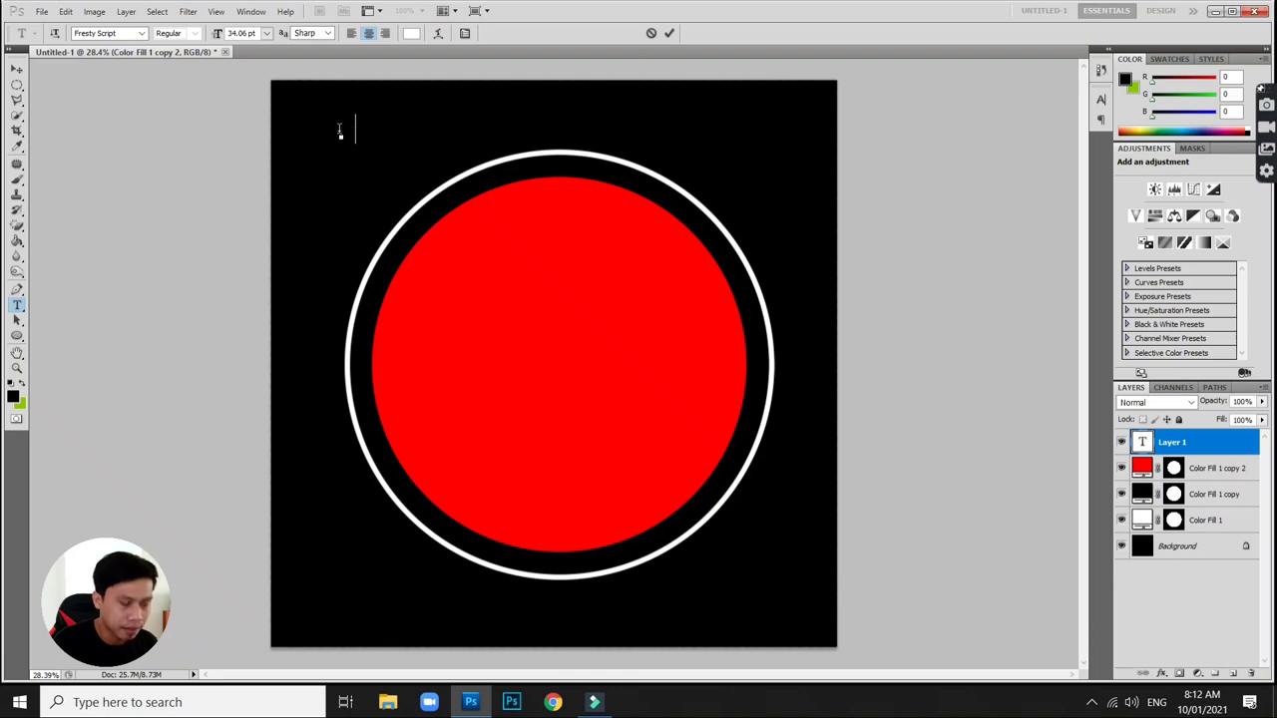
text(Paya)
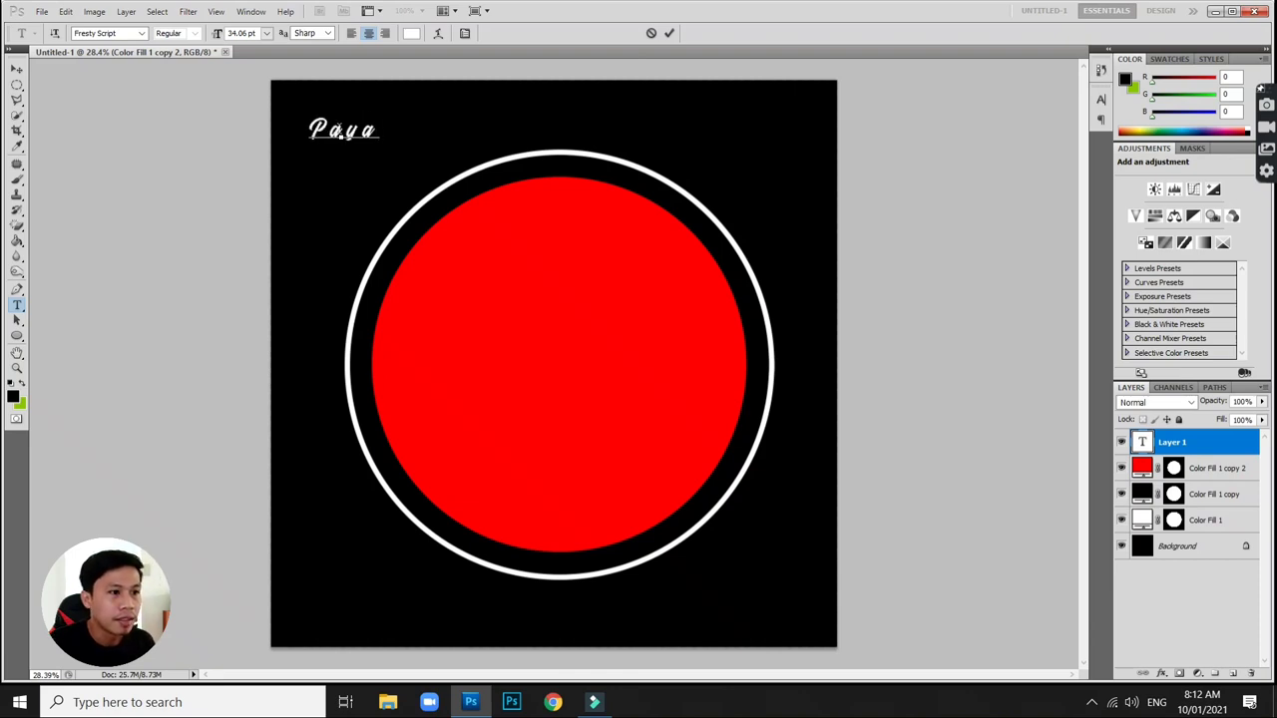
text(man)
key(ctrl+a)
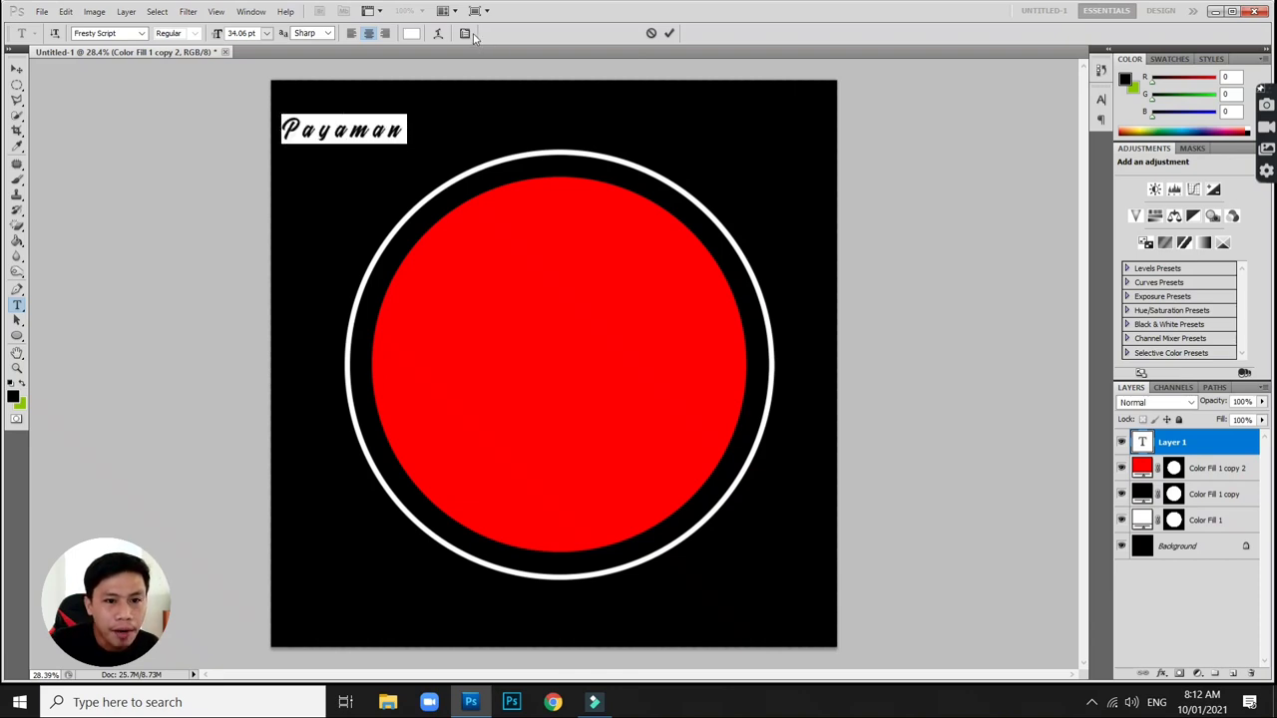
click(465, 33)
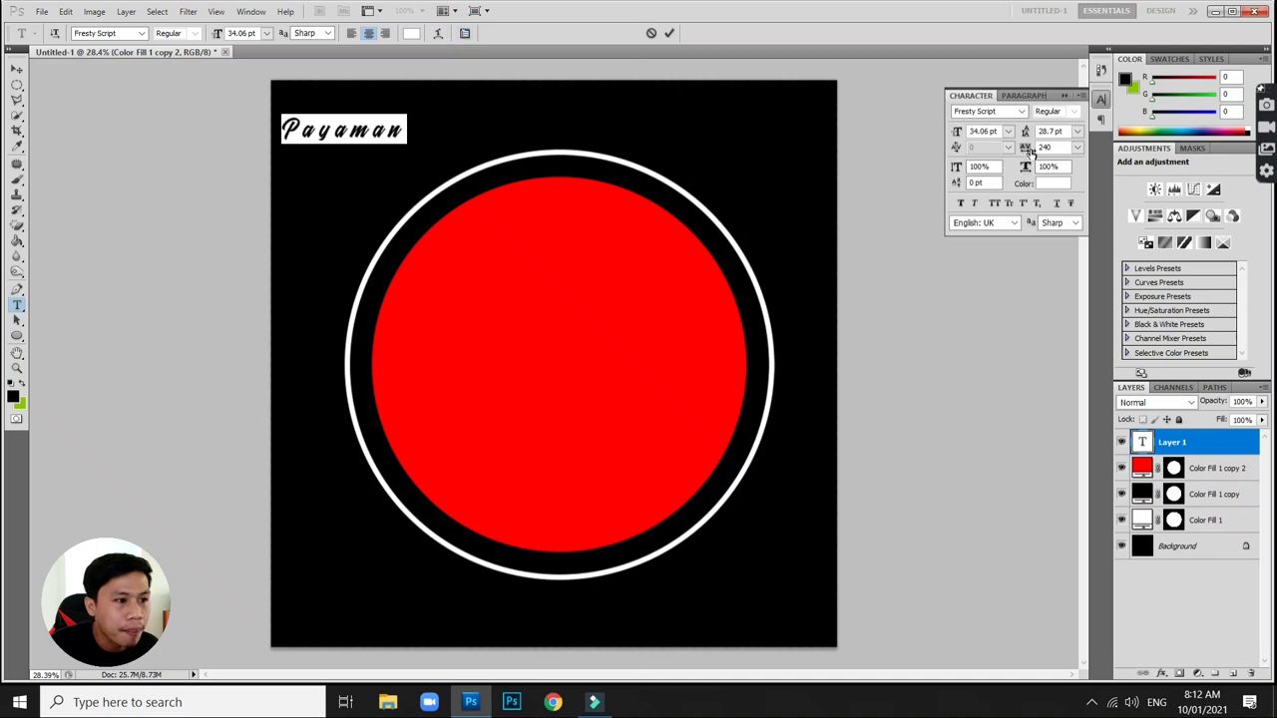
drag(1028, 149, 1023, 149)
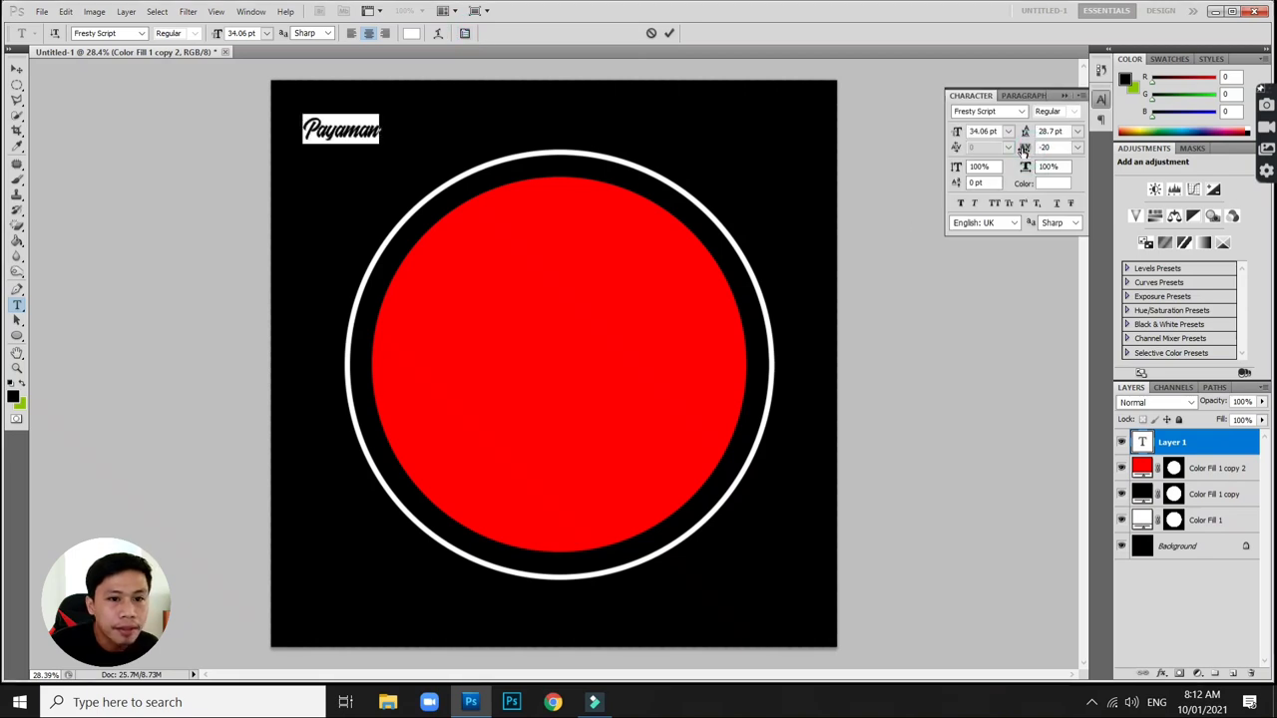
click(1064, 95)
- Scale the Payaman text to about 549%, tilt it −3.29° and centre it across the red circle
click(17, 68)
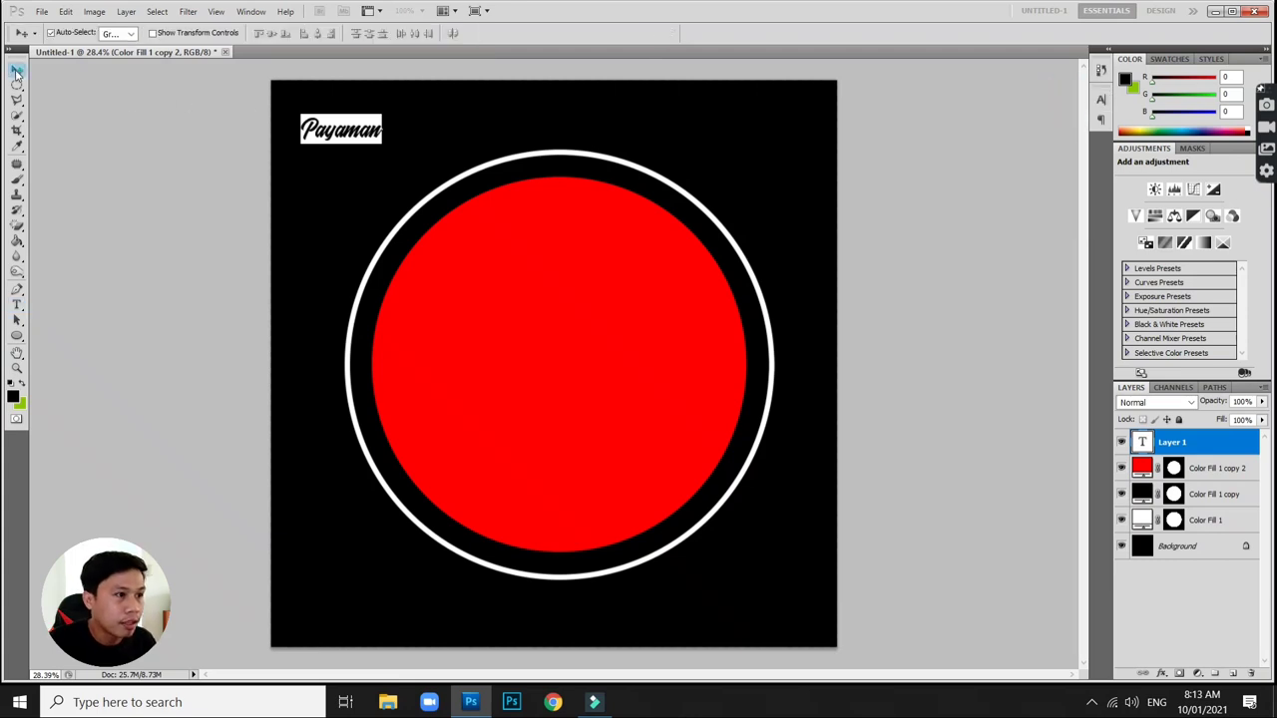
click(65, 11)
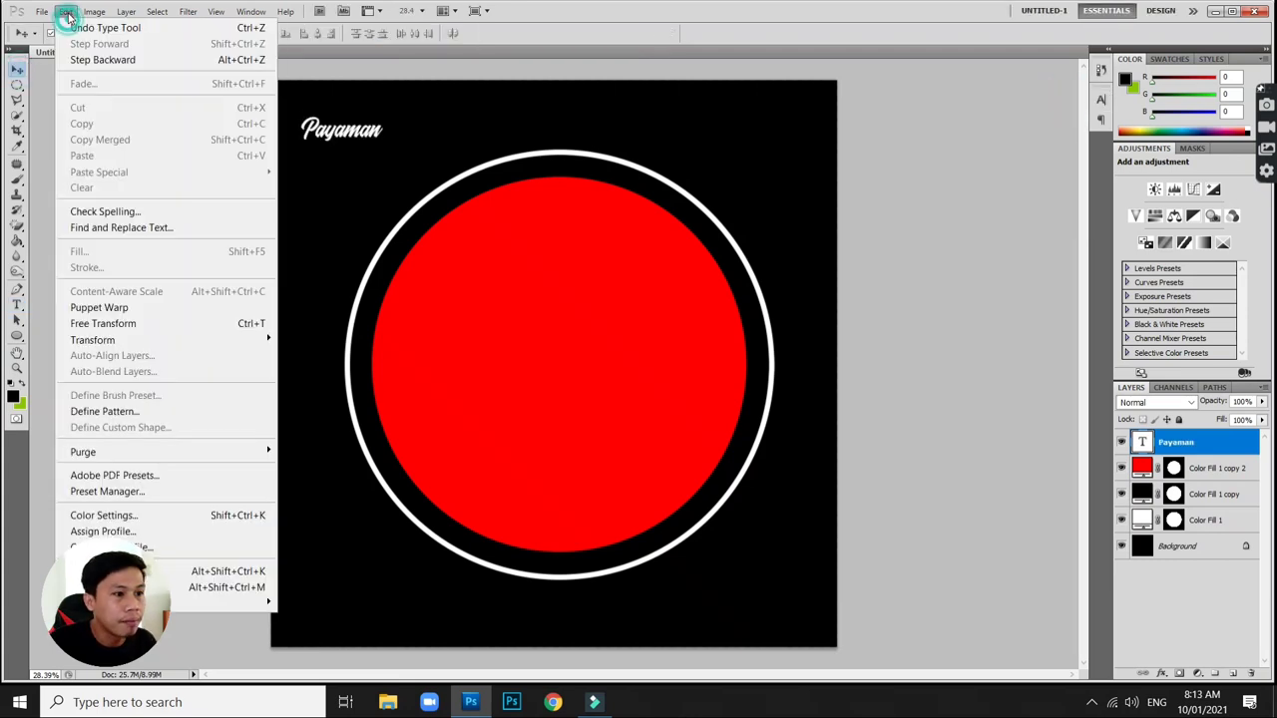
click(141, 331)
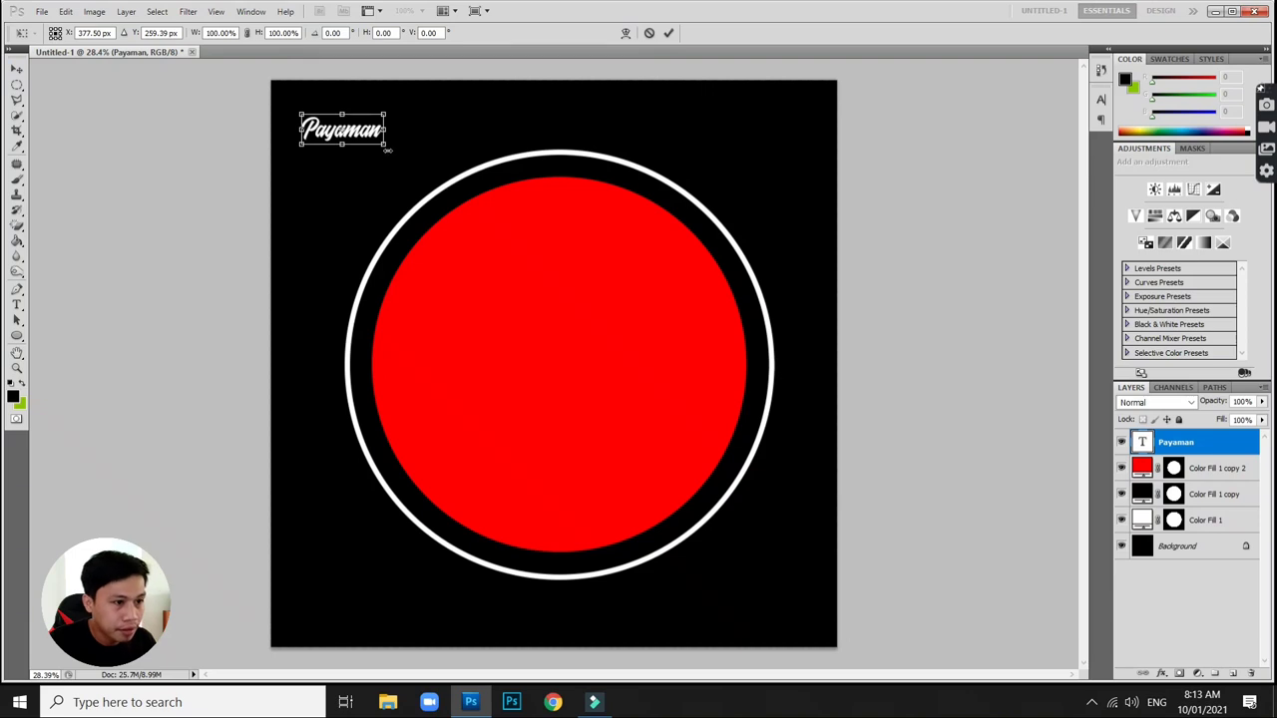
drag(385, 145, 662, 330)
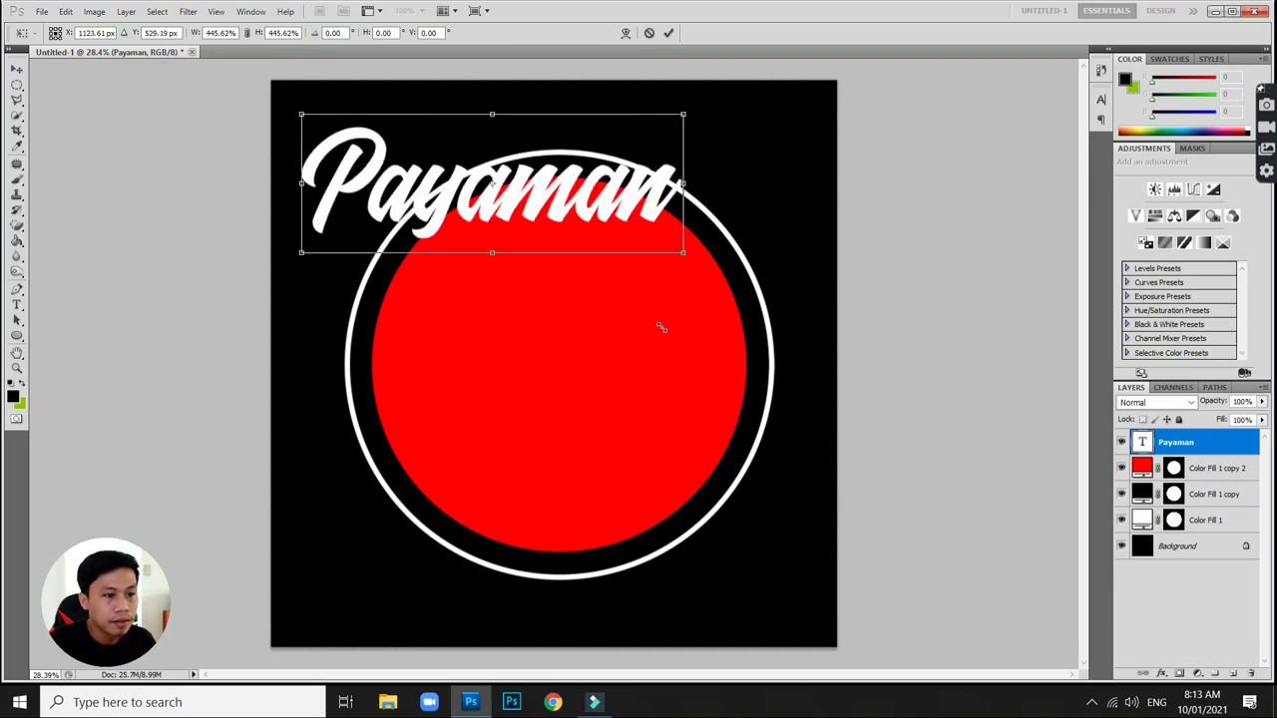
drag(591, 218, 639, 419)
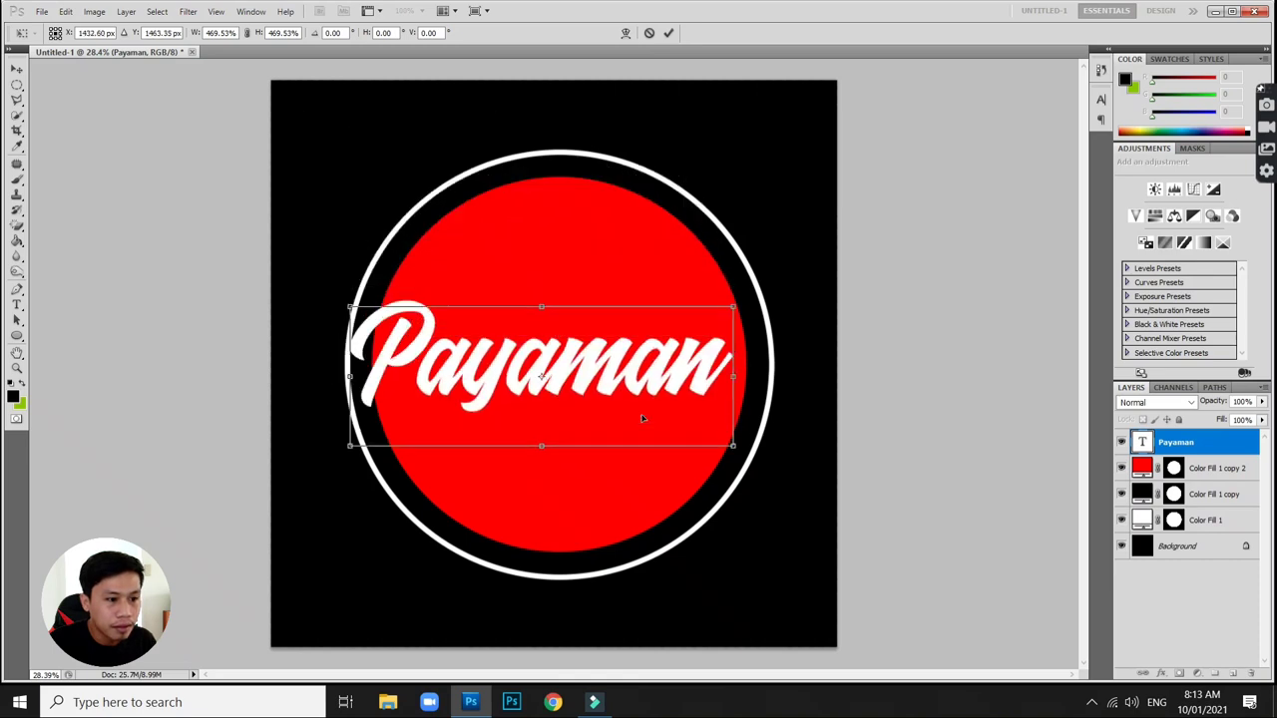
drag(764, 339, 768, 289)
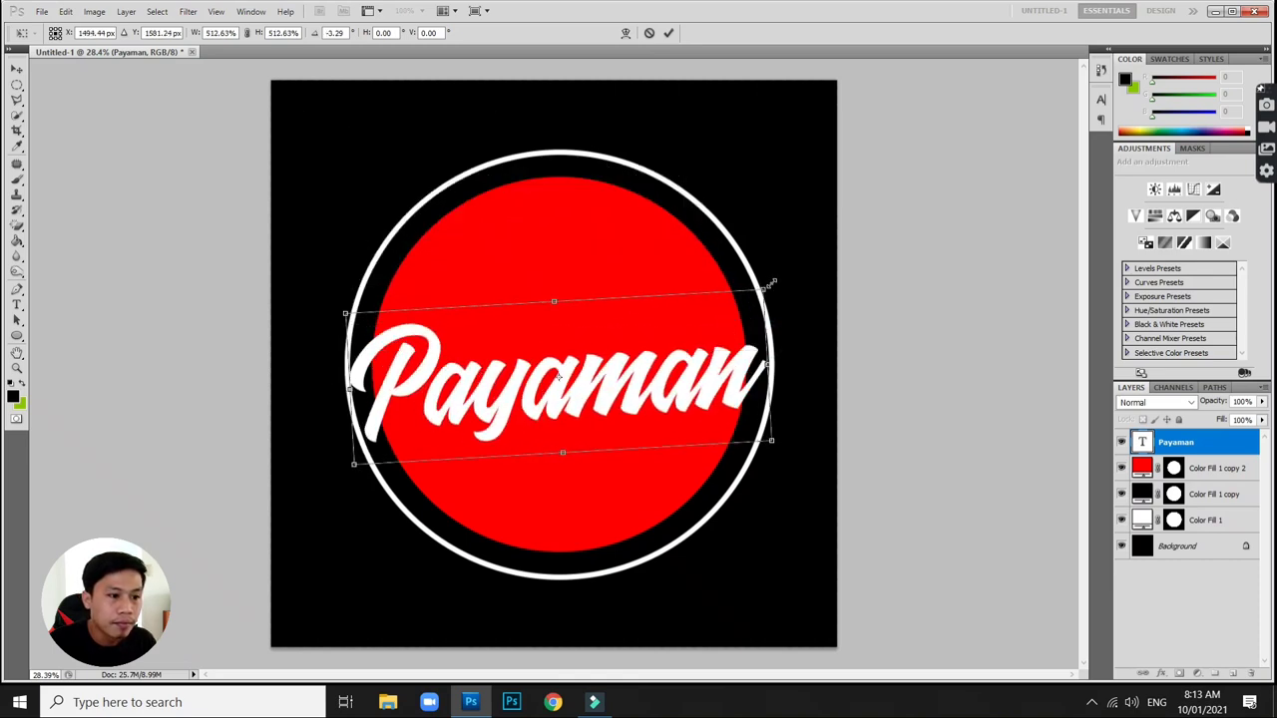
drag(698, 374, 688, 363)
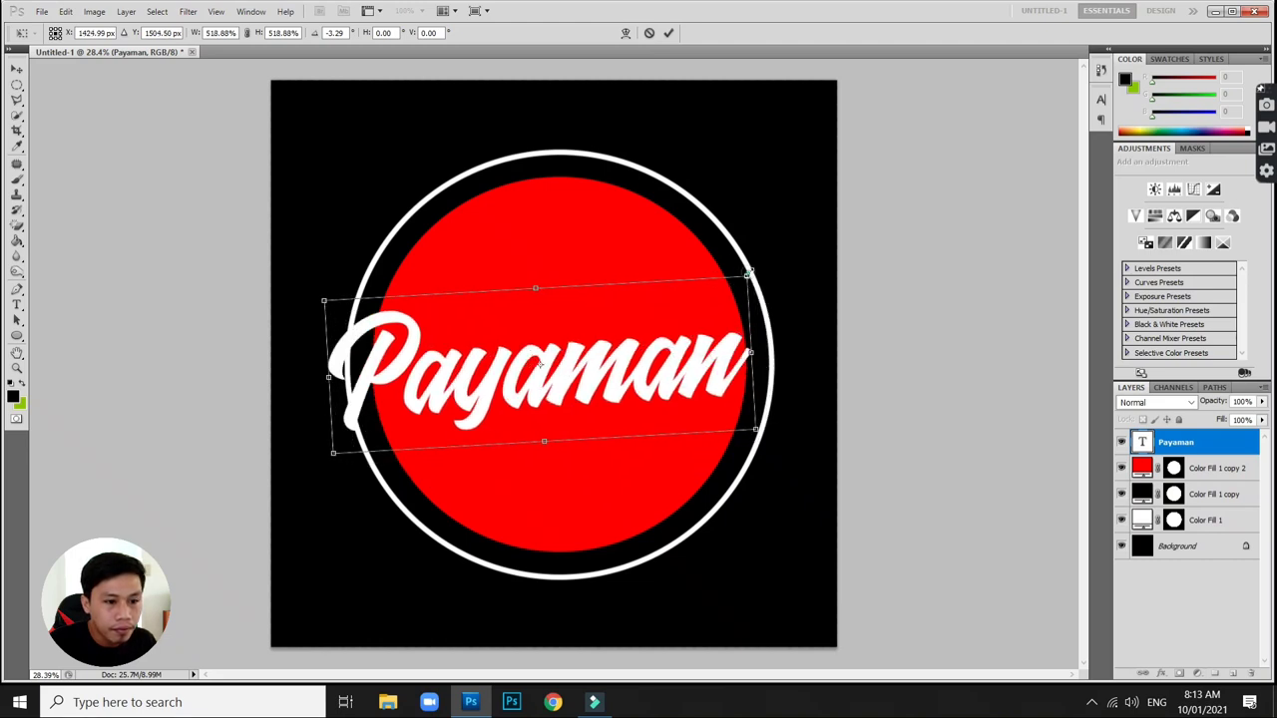
drag(748, 271, 773, 262)
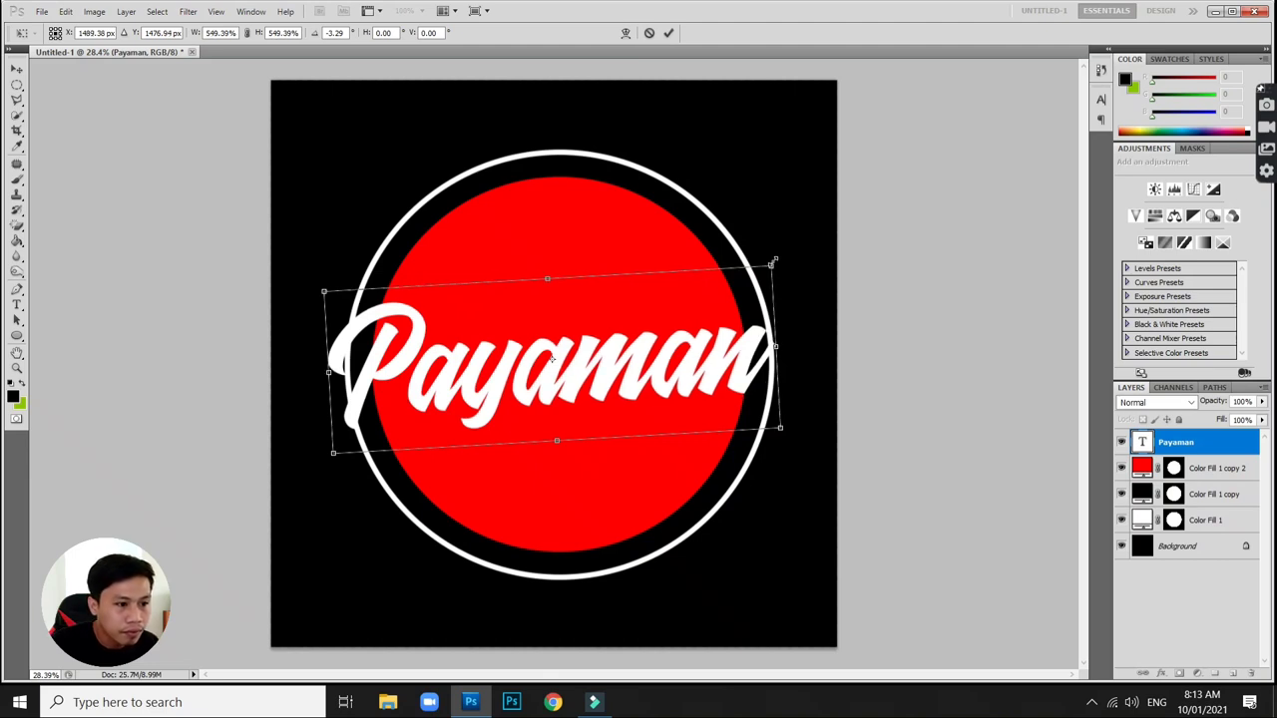
key(Return)
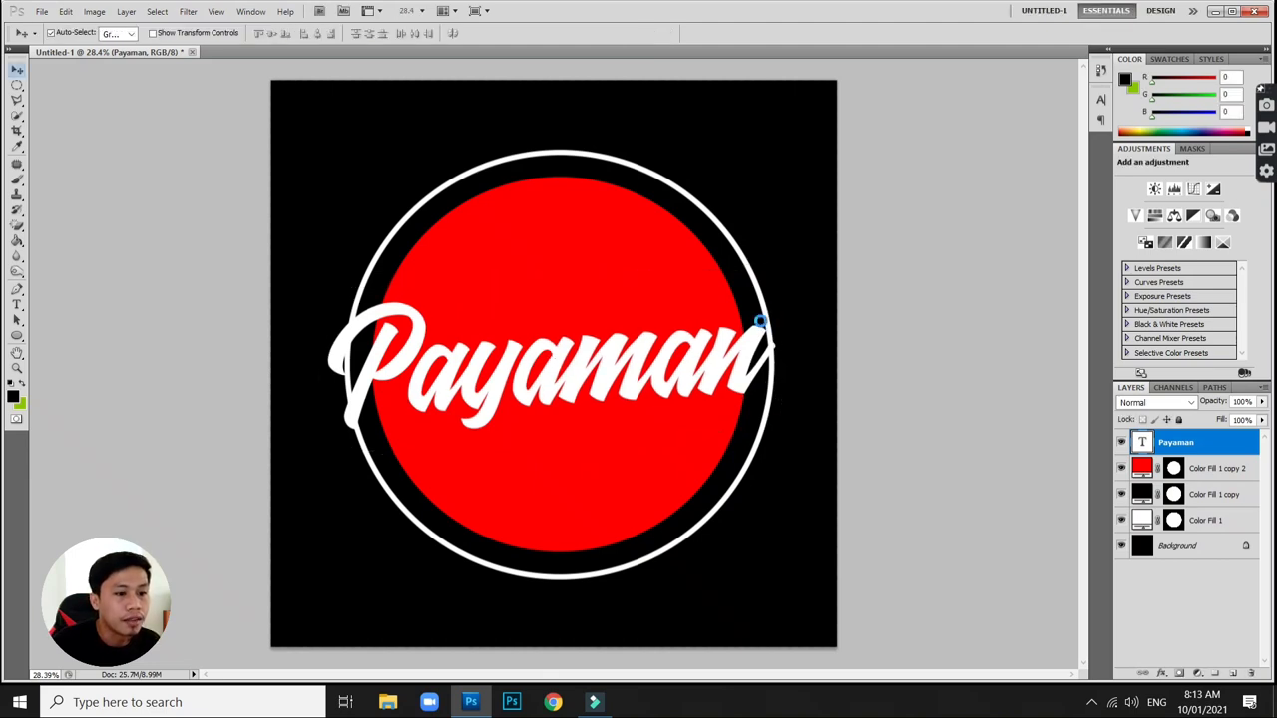
drag(720, 364, 722, 382)
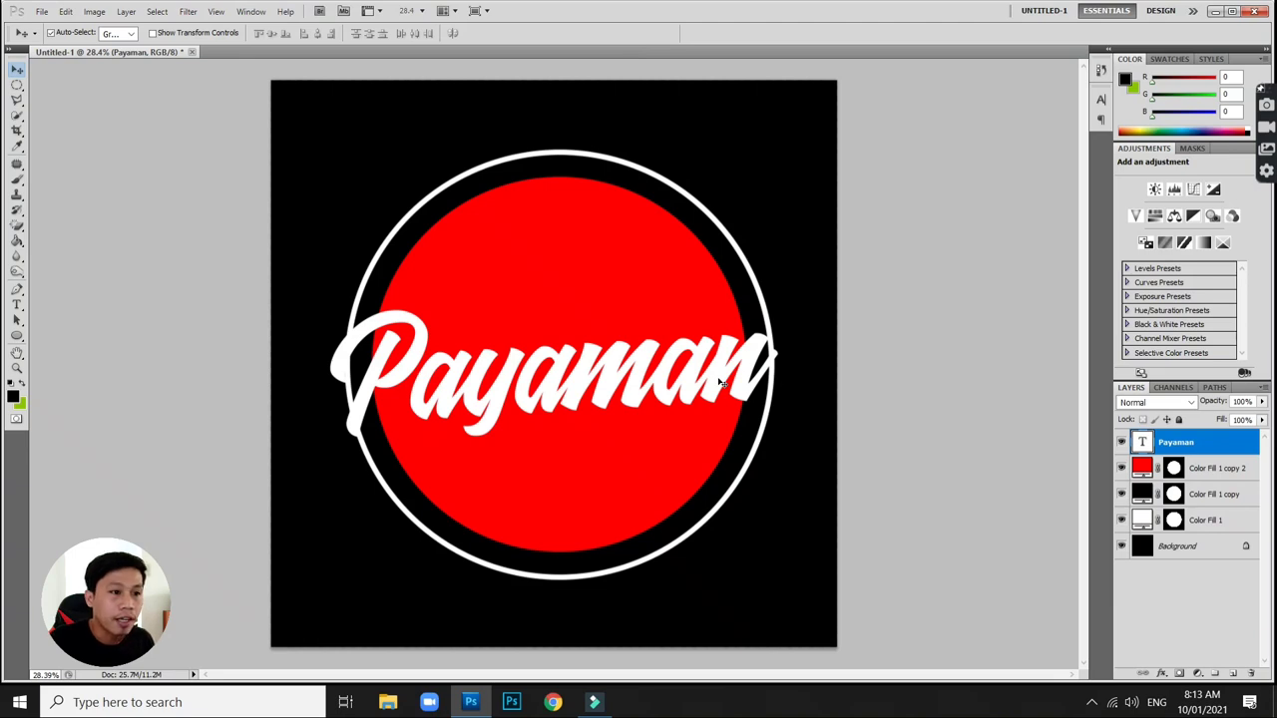
- Recolour all of the Payaman text to yellow #eaff00
key(t)
double_click(718, 384)
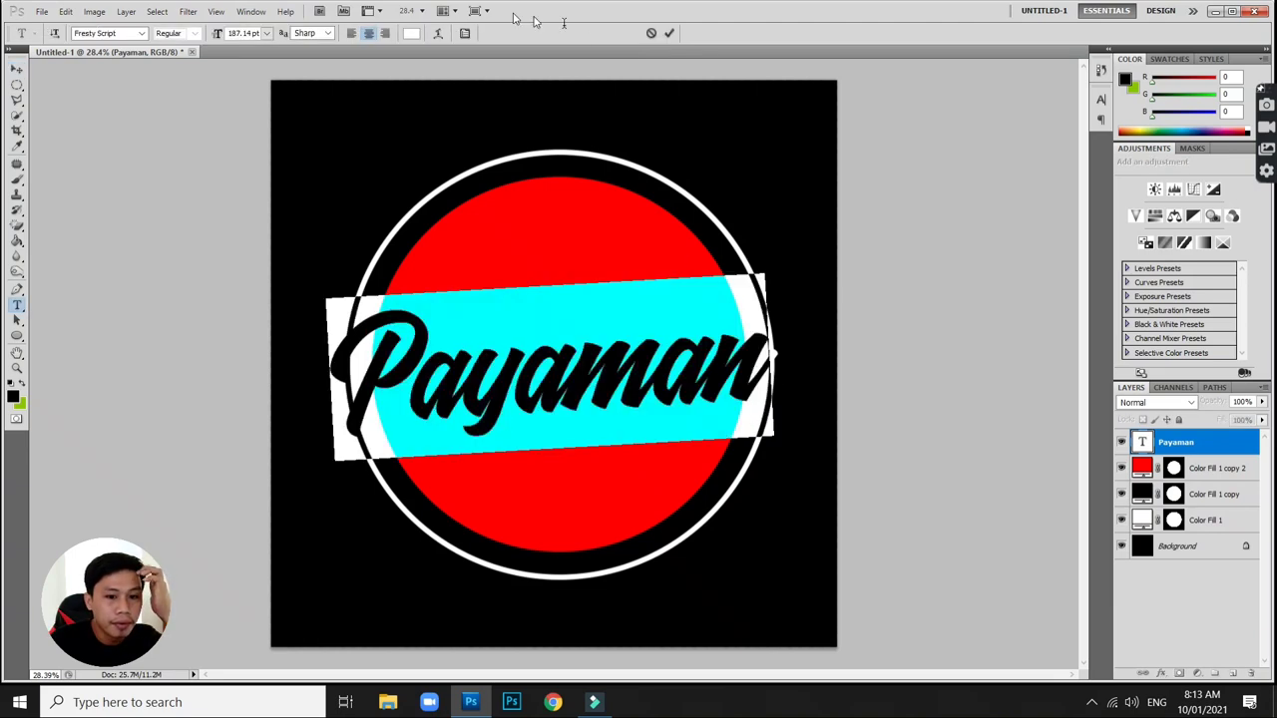
click(417, 33)
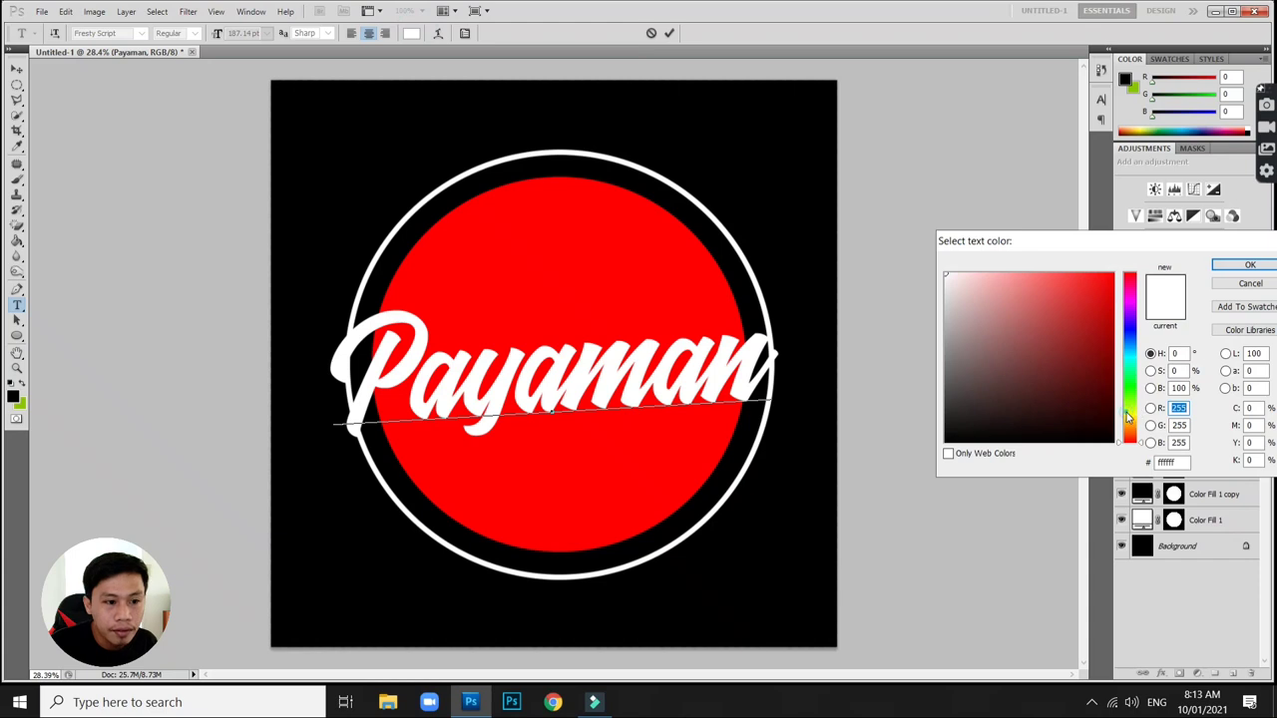
drag(1128, 418, 1128, 410)
click(1112, 275)
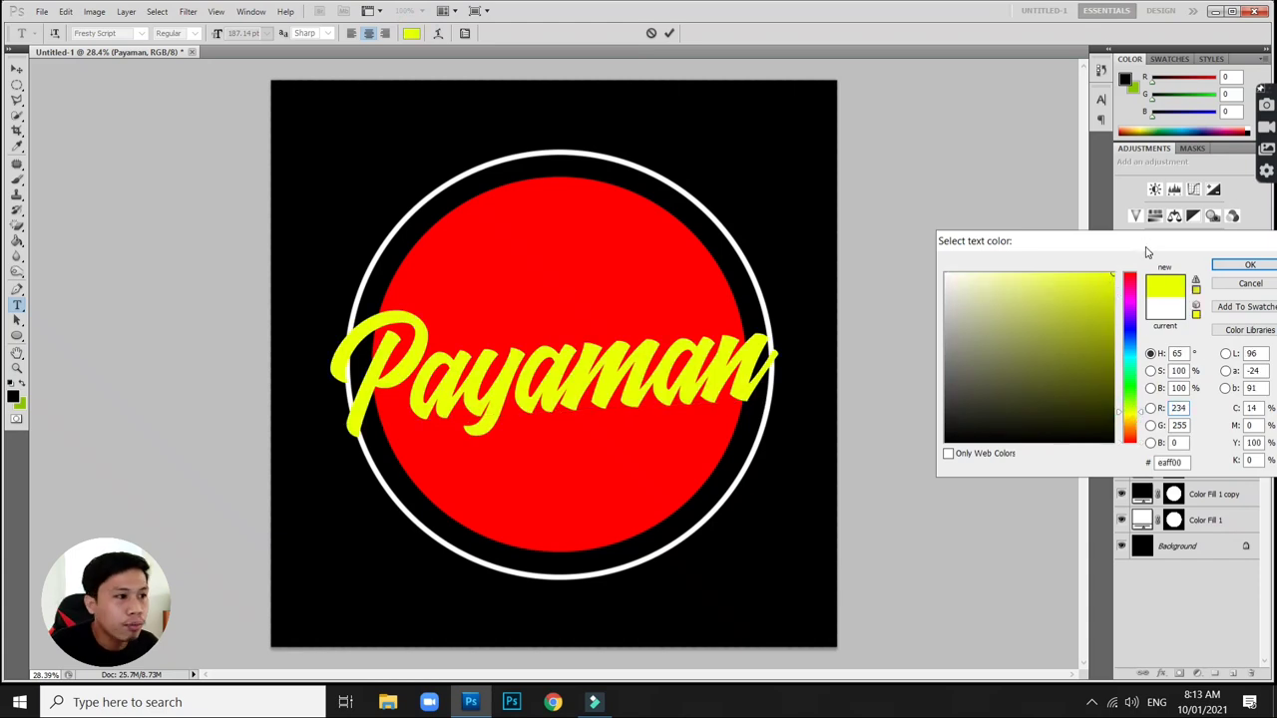
key(Return)
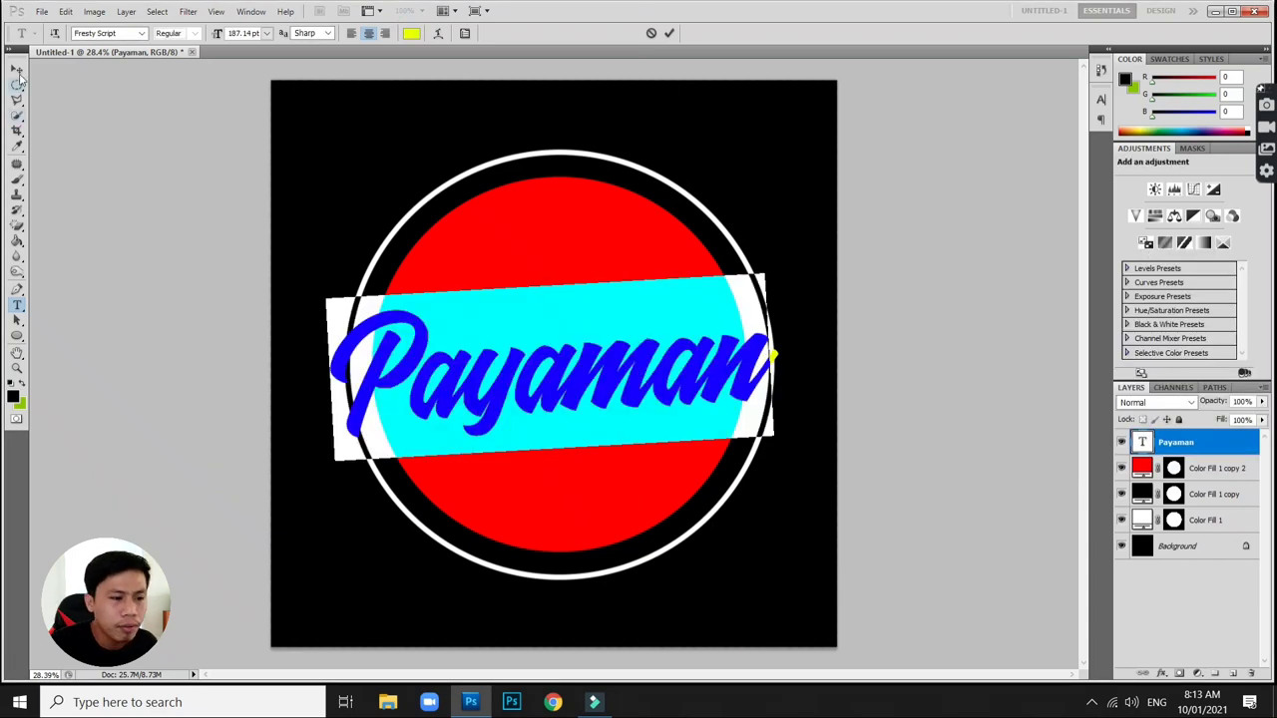
click(17, 70)
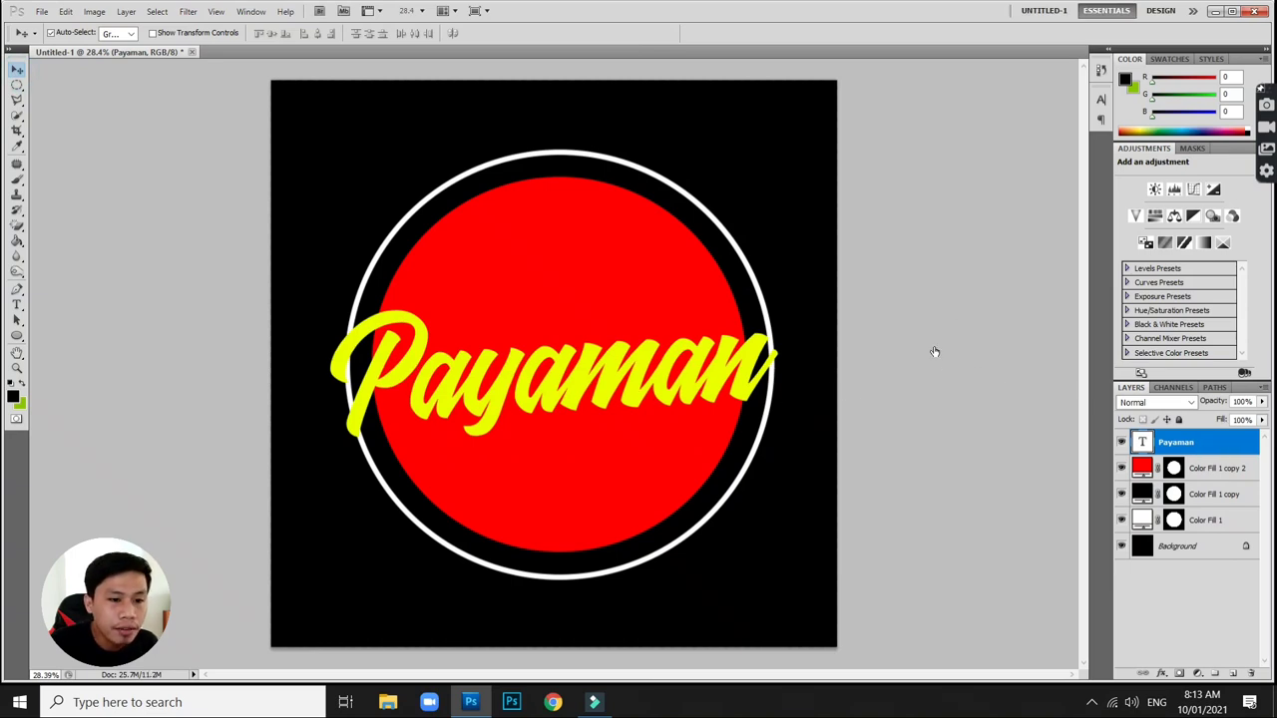
- Add a thick black Stroke layer style around the Payaman lettering
click(898, 325)
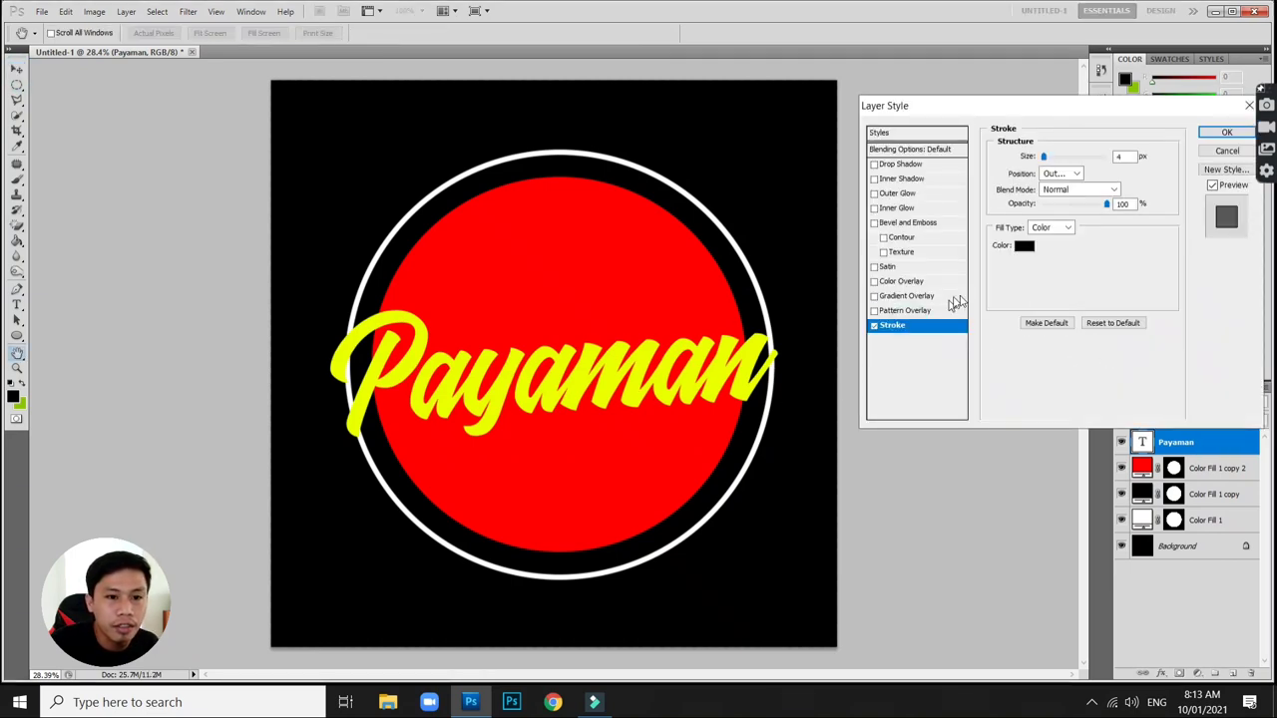
click(1044, 156)
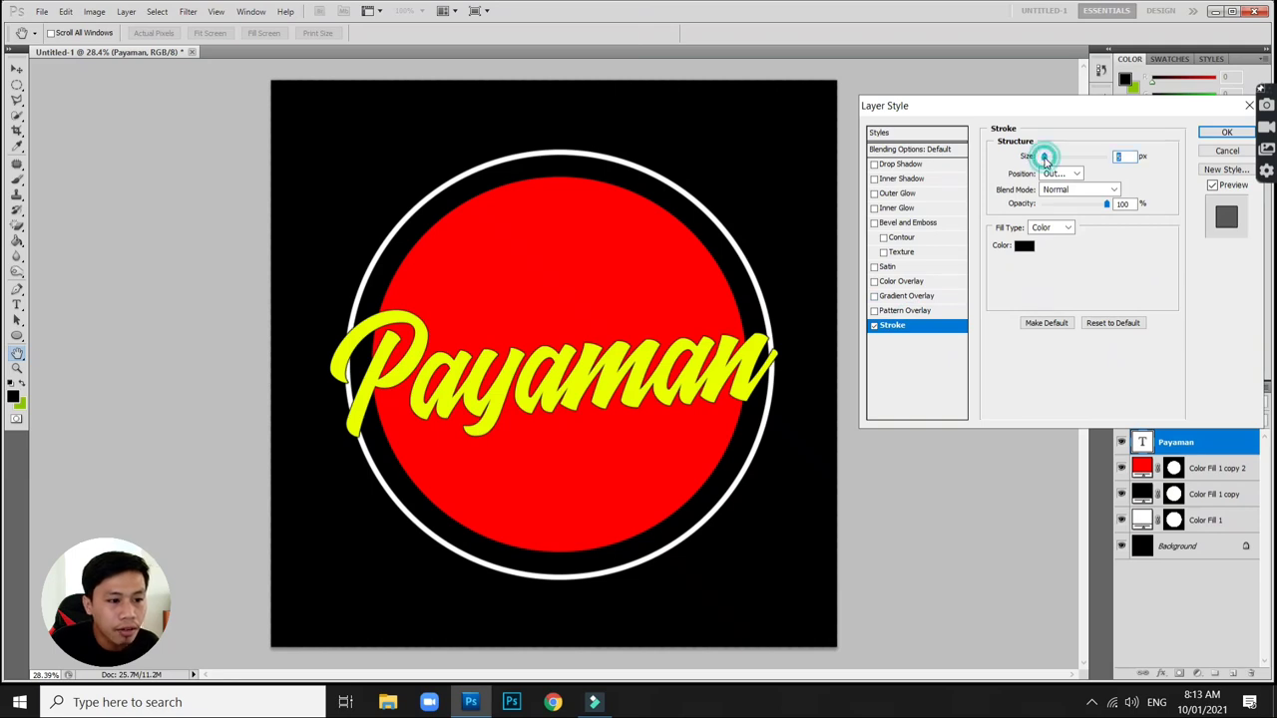
drag(1044, 156, 1053, 161)
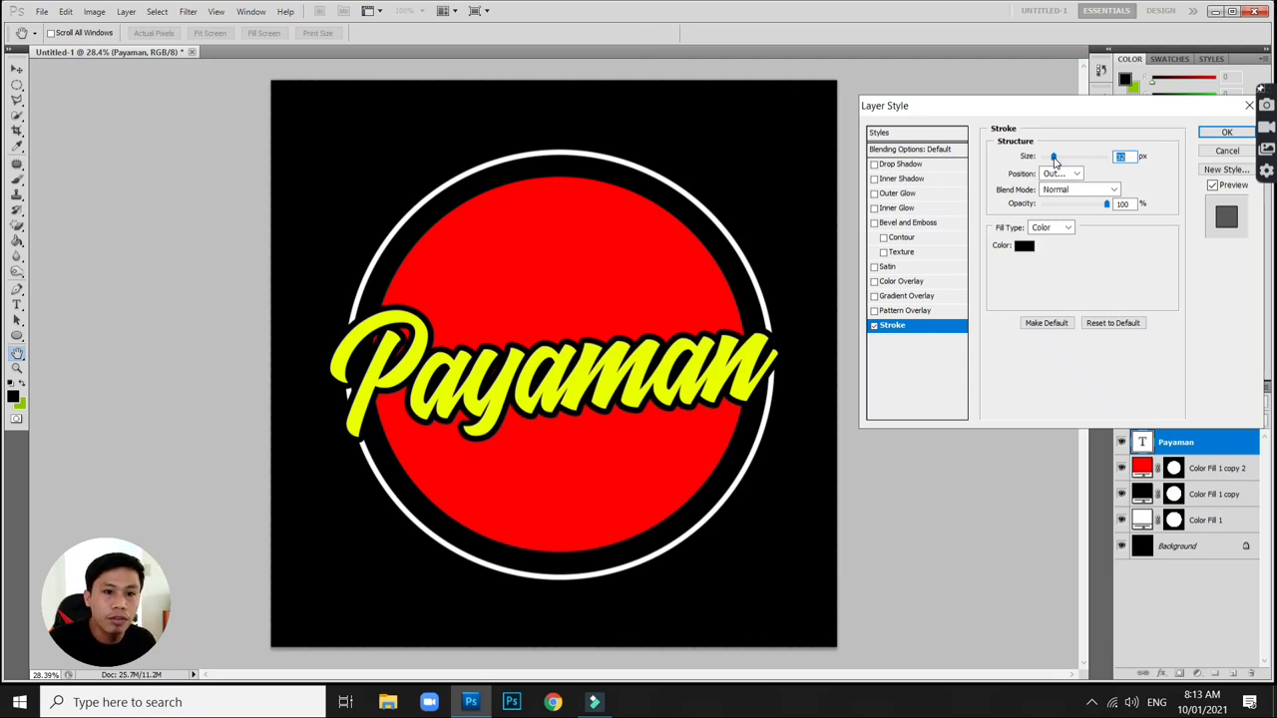
key(Return)
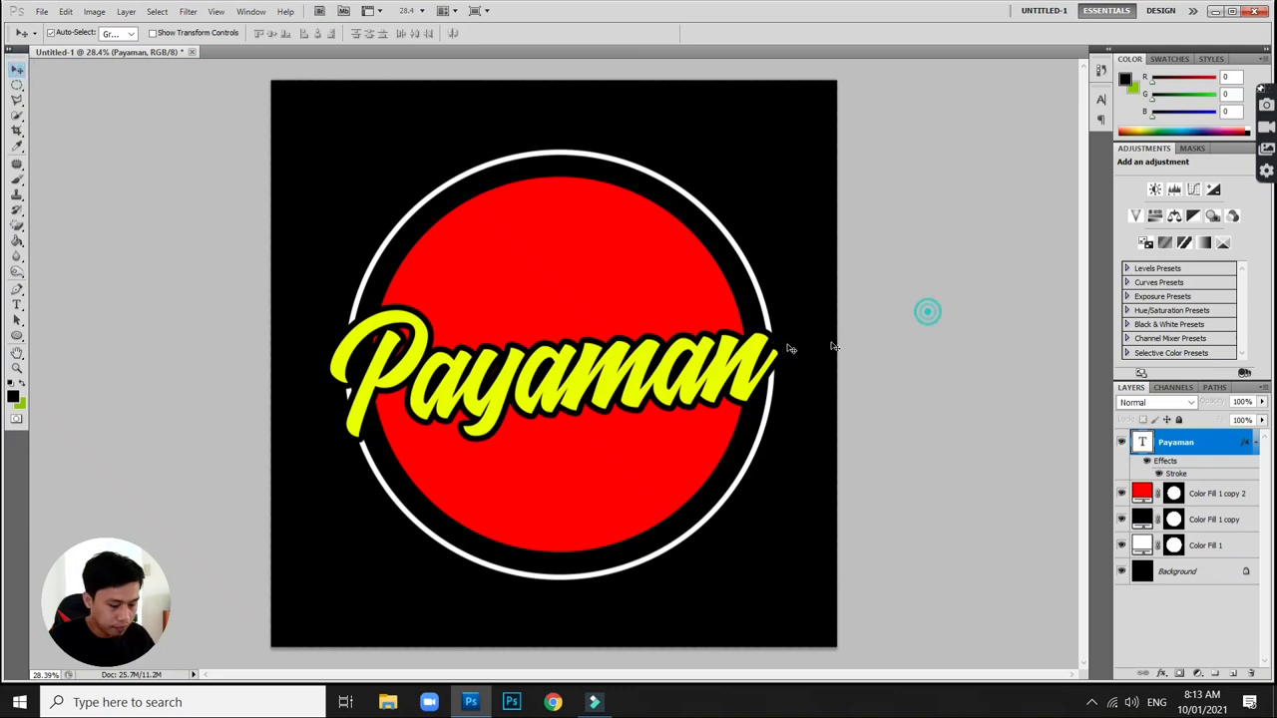
- Rotate the Payaman text slightly further counter-clockwise and shift it down-left
key(ctrl+t)
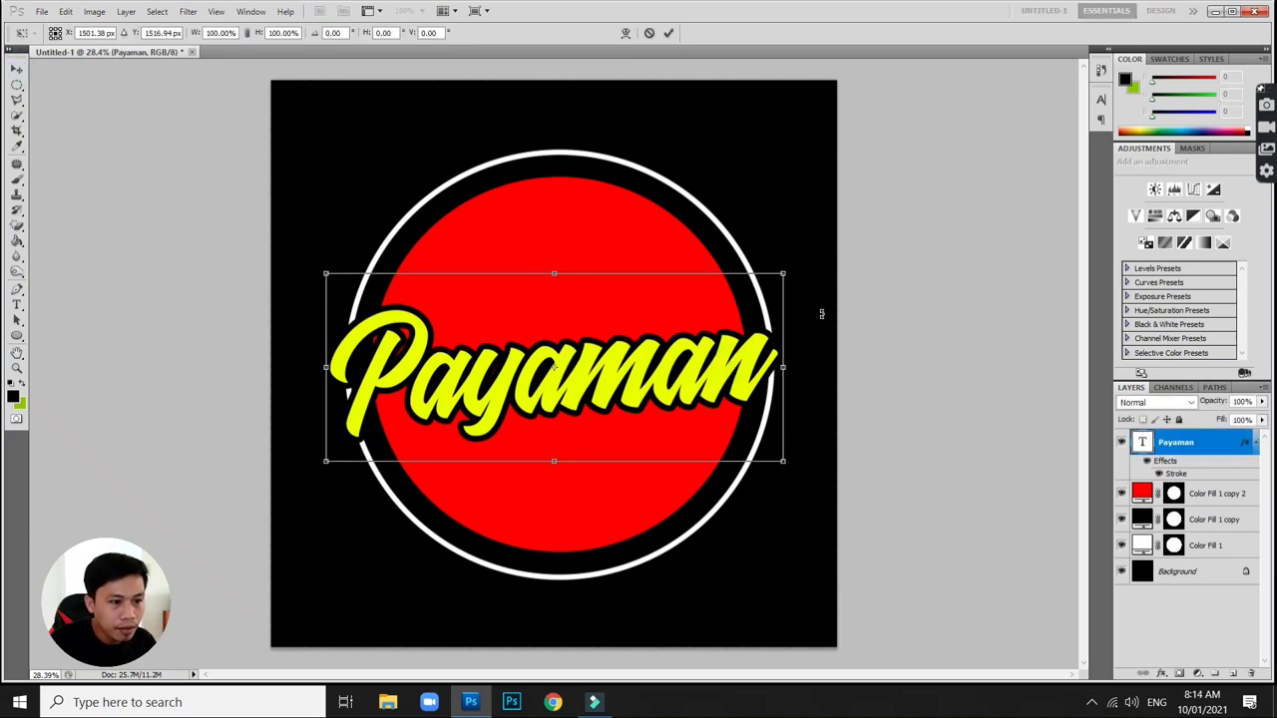
drag(821, 314, 820, 307)
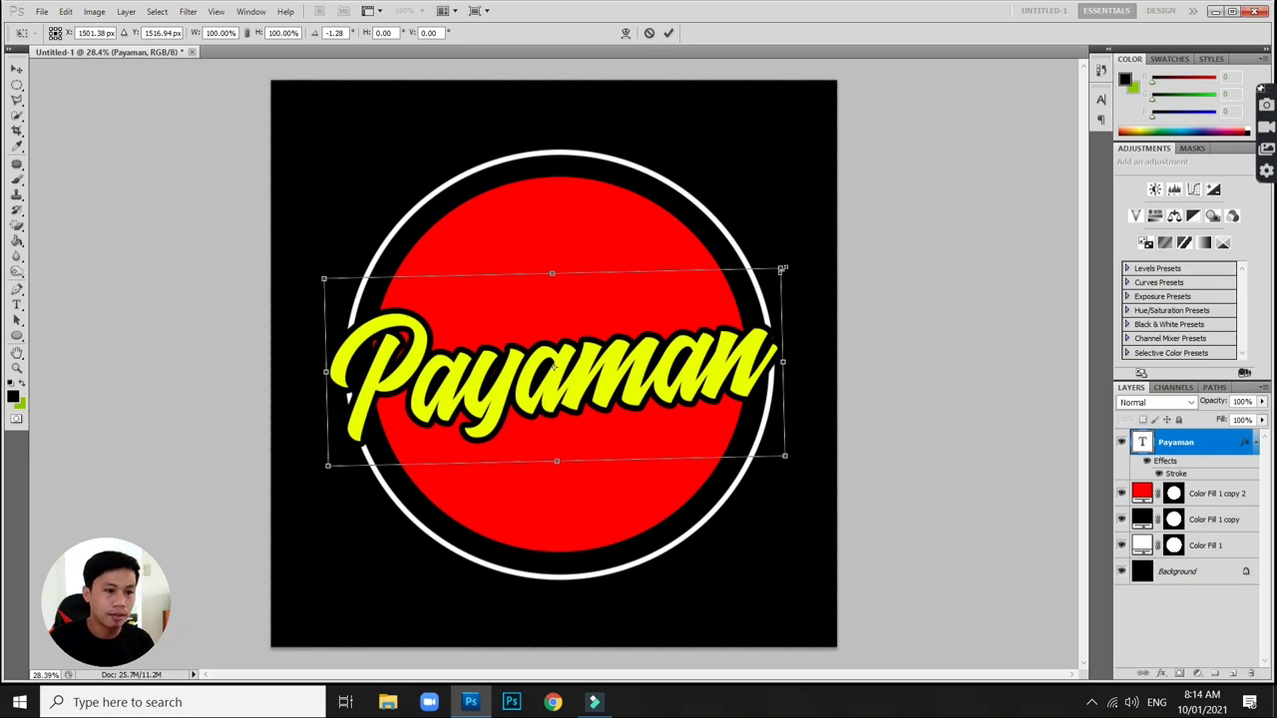
drag(783, 268, 776, 266)
key(Return)
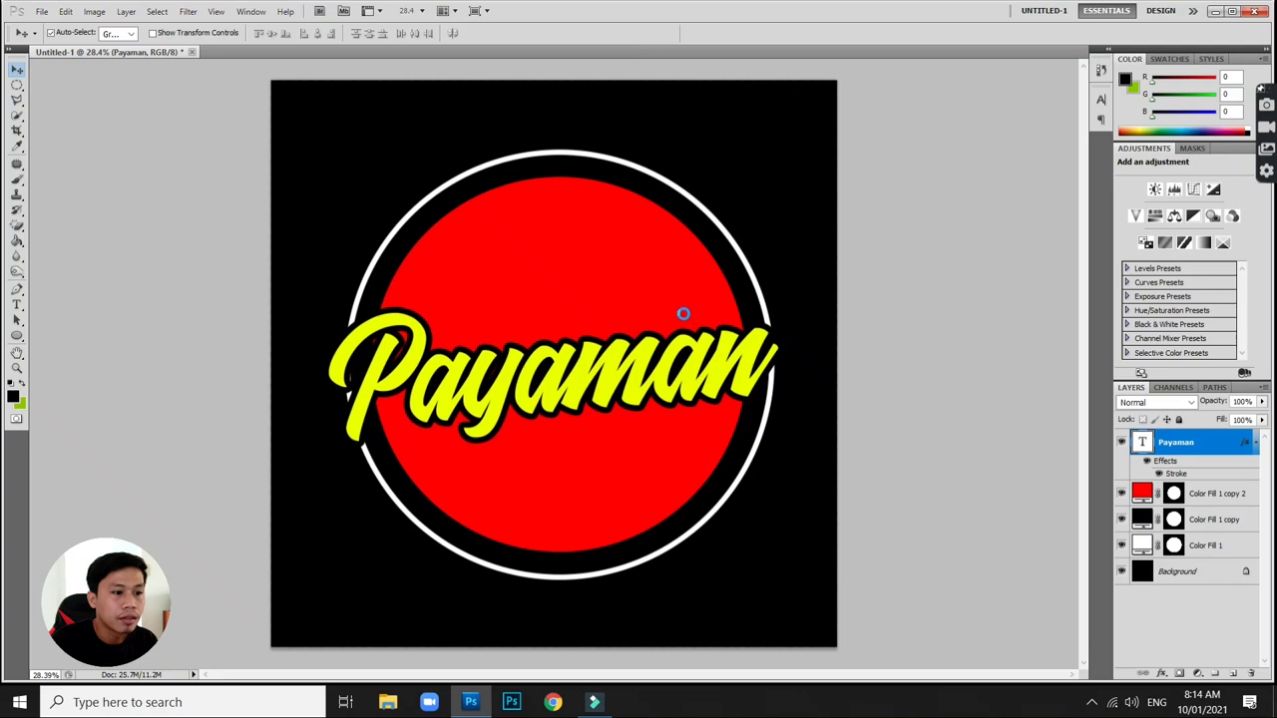
drag(607, 365, 588, 379)
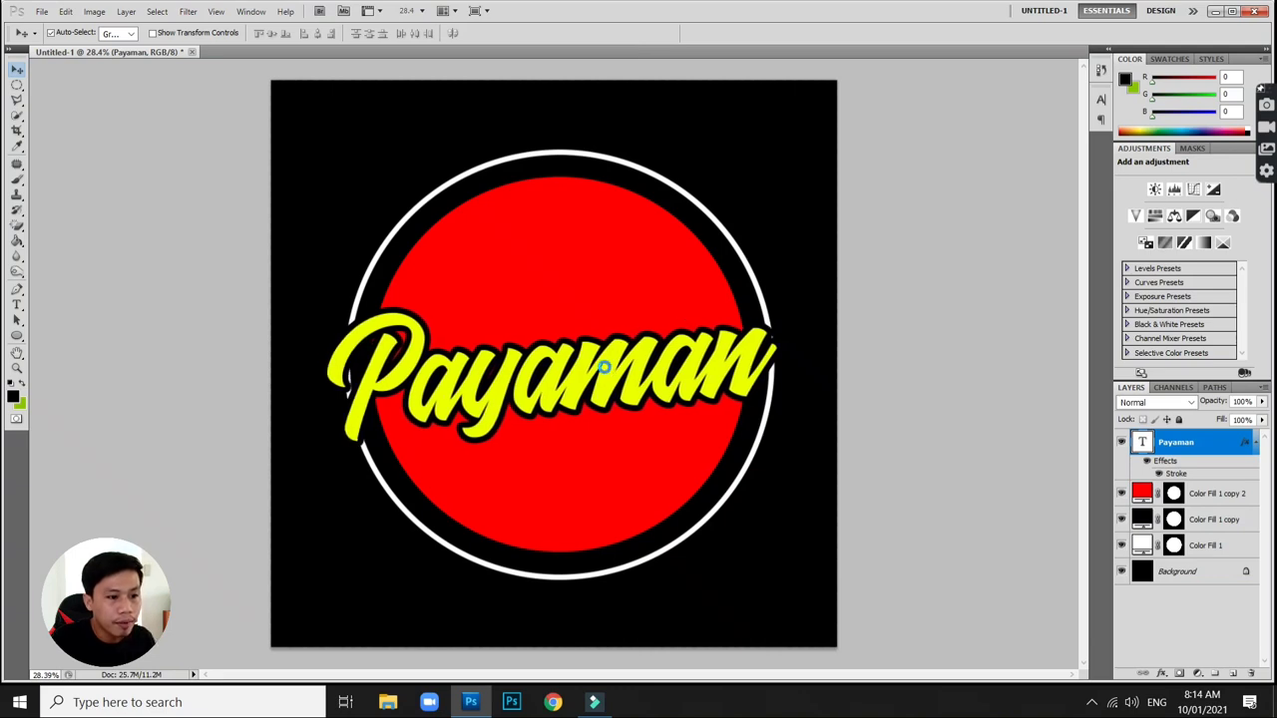
key(shift+Down)
key(shift+Down)
key(shift+Down)
key(shift+Left)
key(shift+Left)
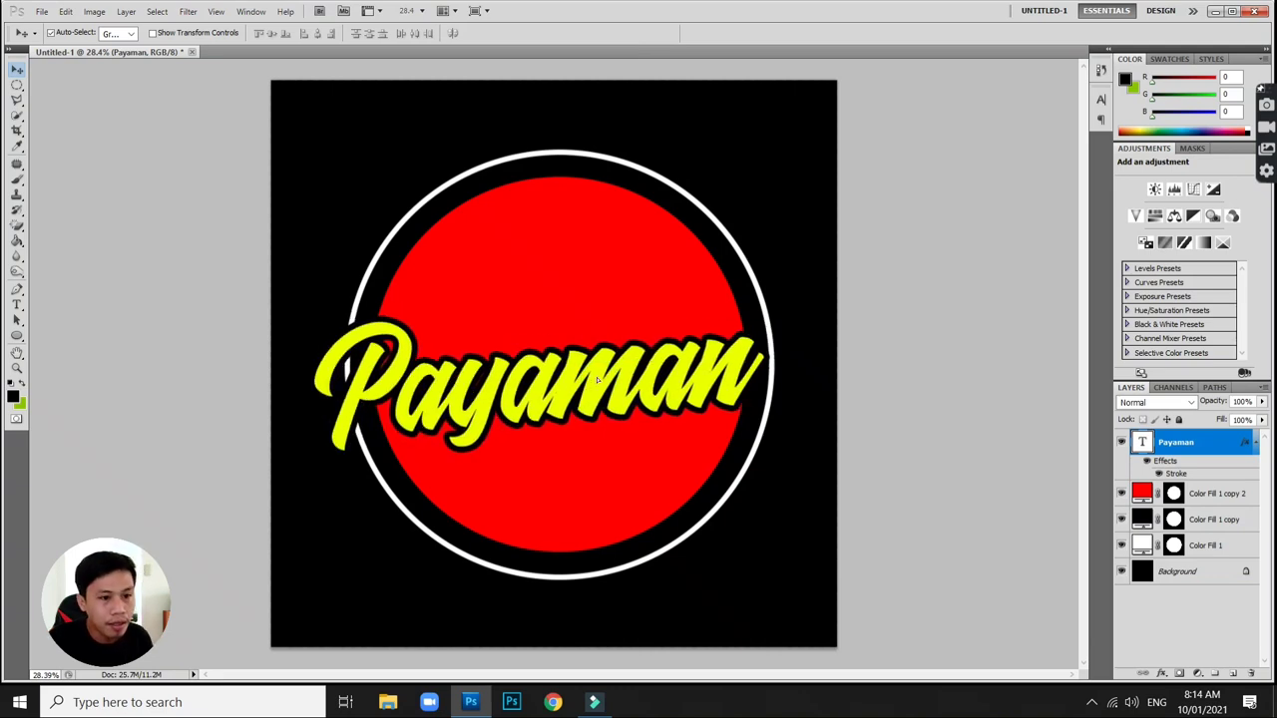
- Enlarge the Payaman text slightly and recentre it across the red circle
key(ctrl+t)
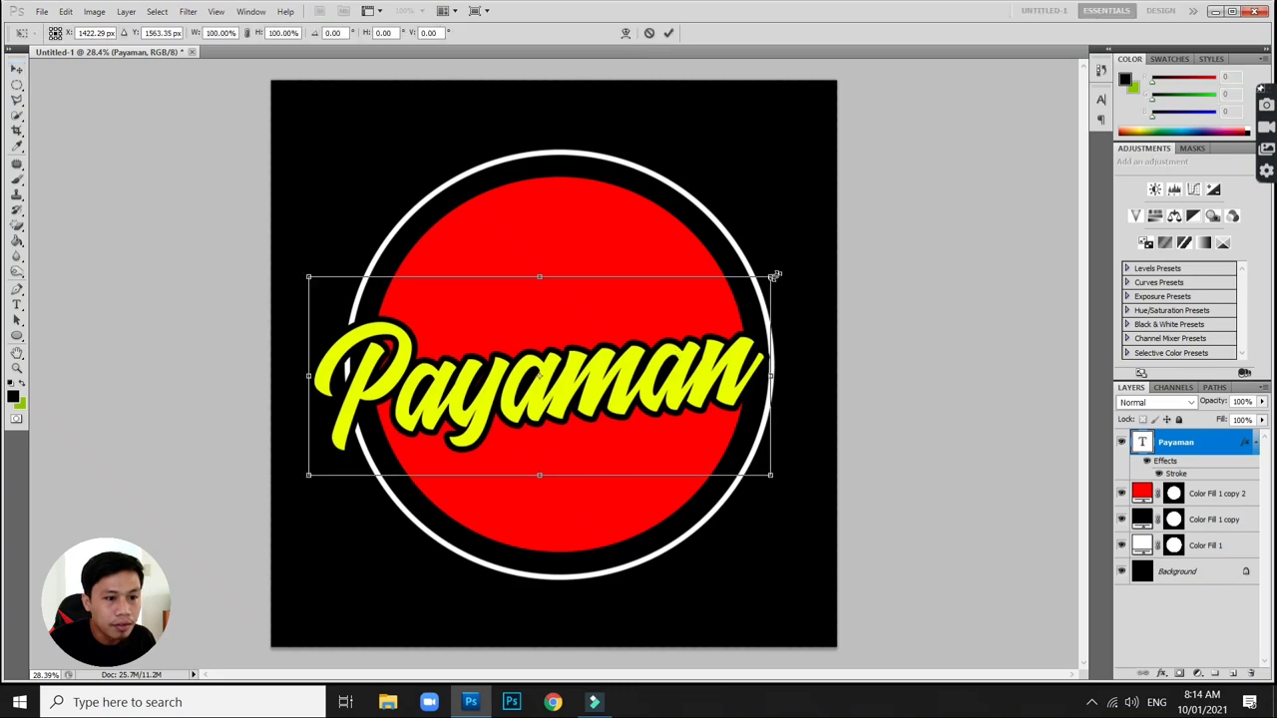
drag(776, 275, 783, 269)
key(Return)
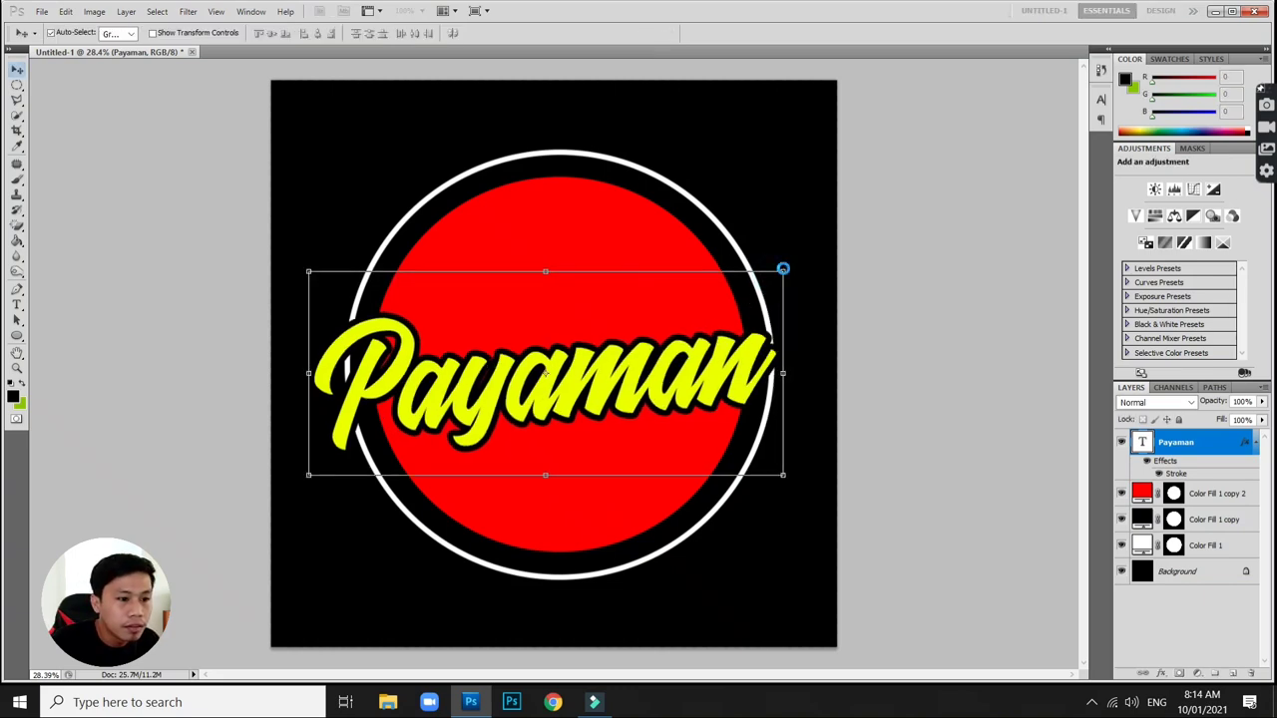
drag(583, 384, 594, 374)
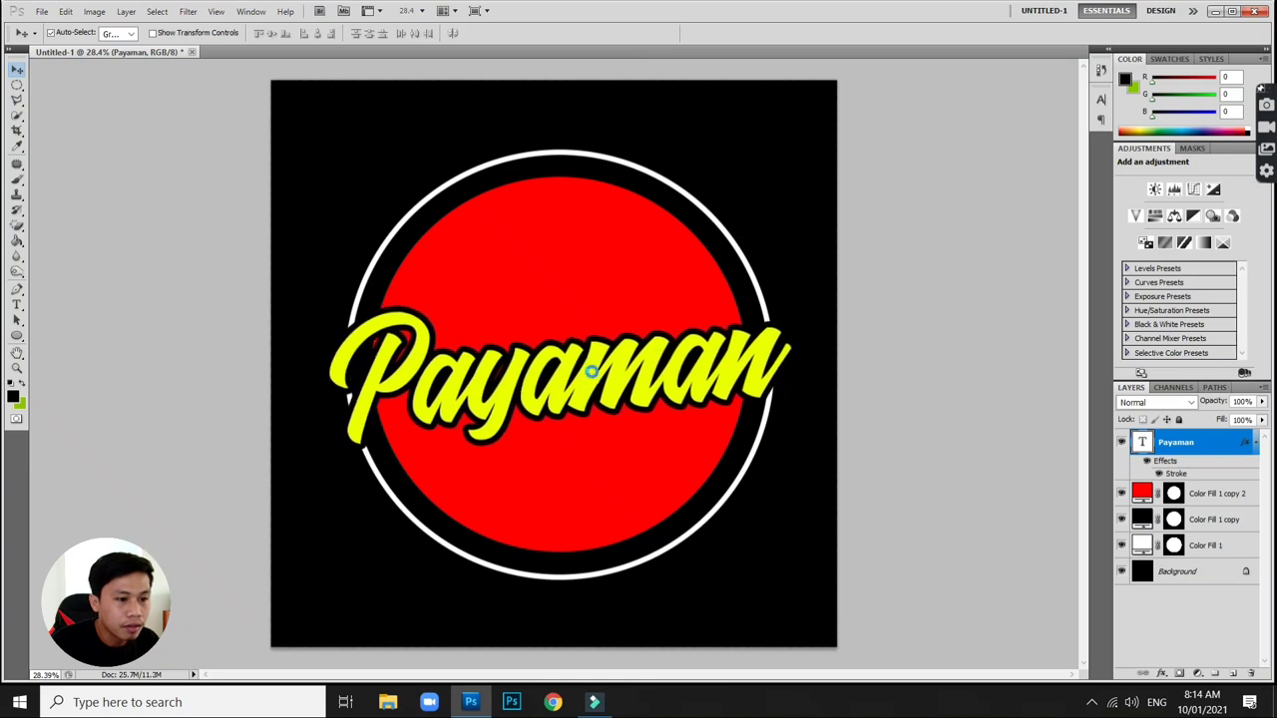
drag(591, 371, 594, 375)
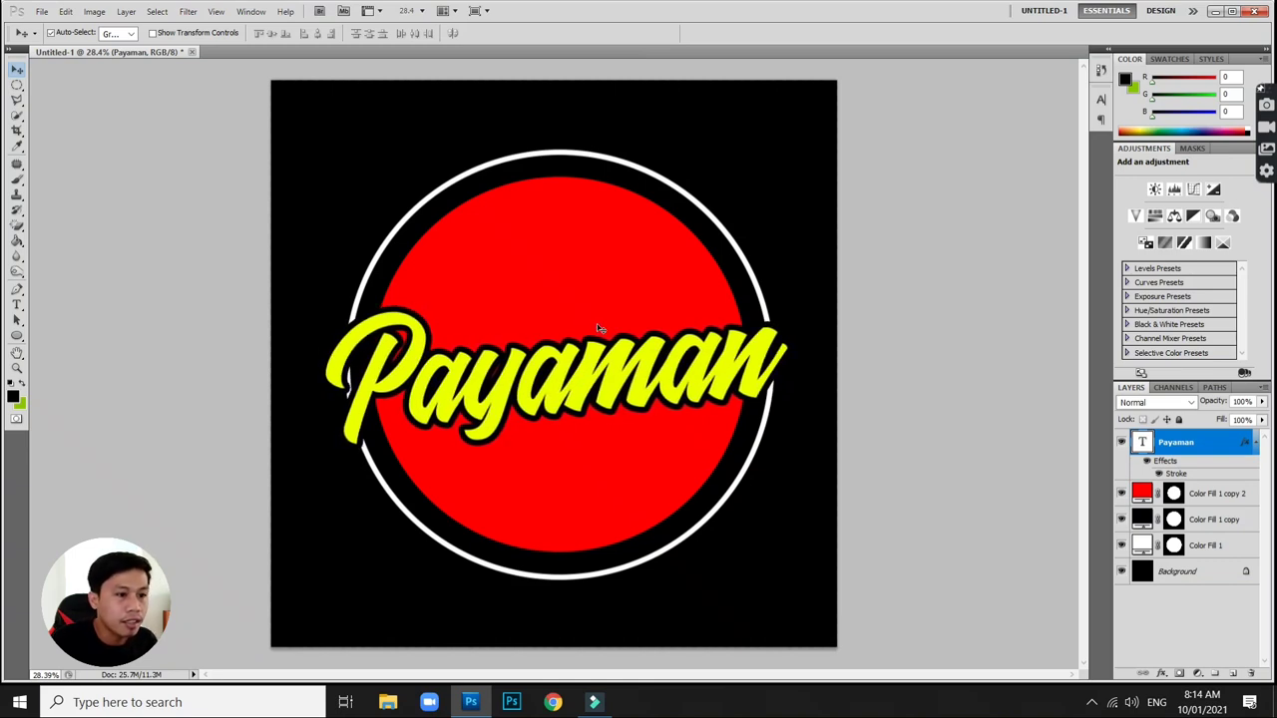
- Add the word 'Team' in black above Payaman inside the red circle
key(t)
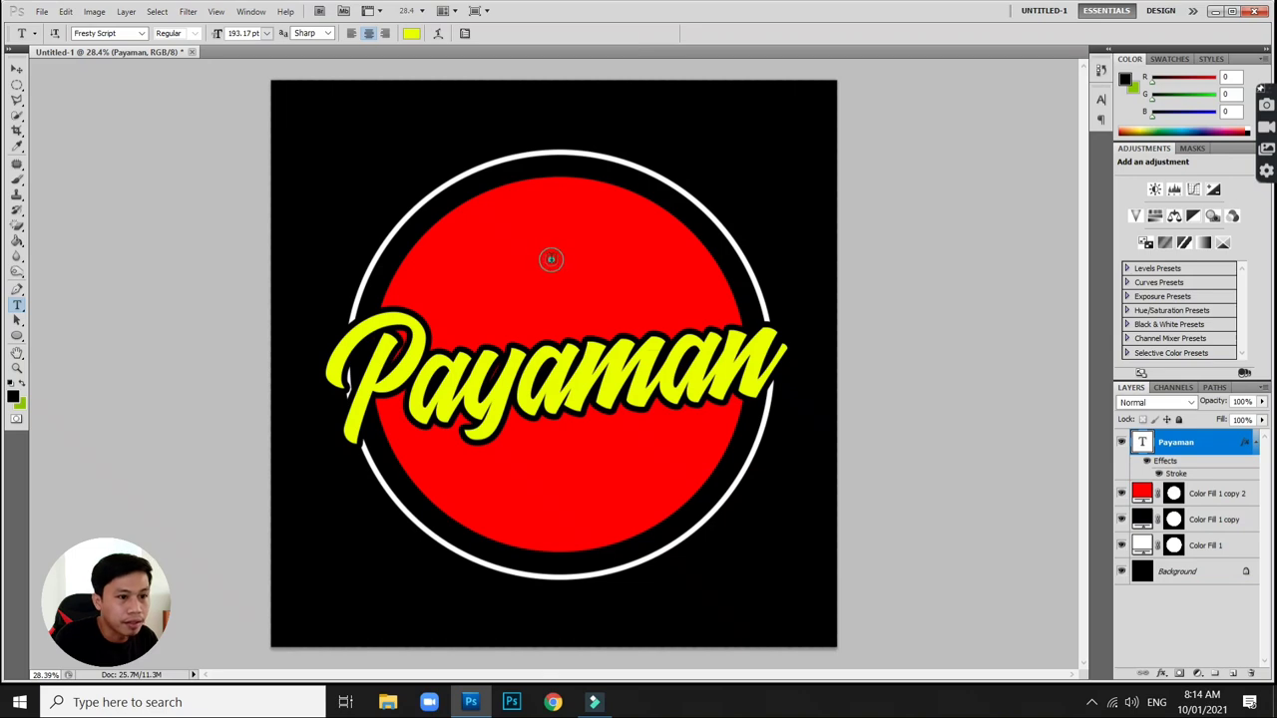
click(551, 258)
text(T)
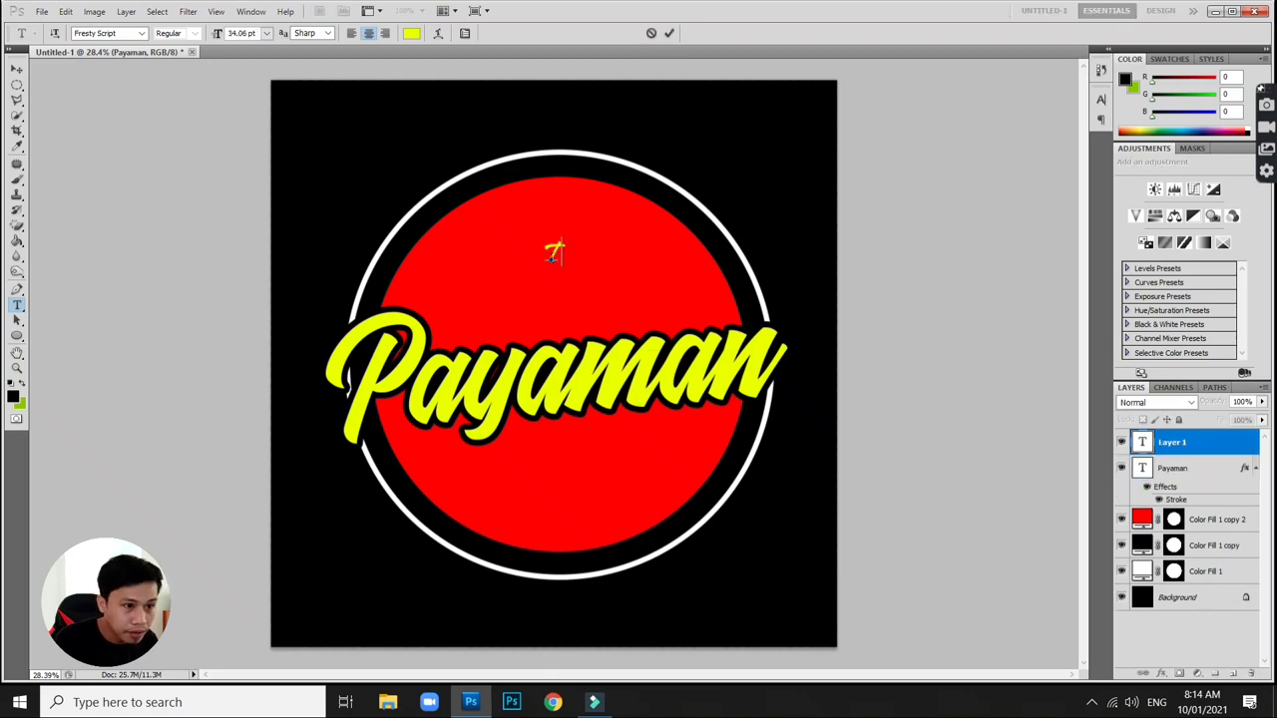
text(eam)
key(ctrl+a)
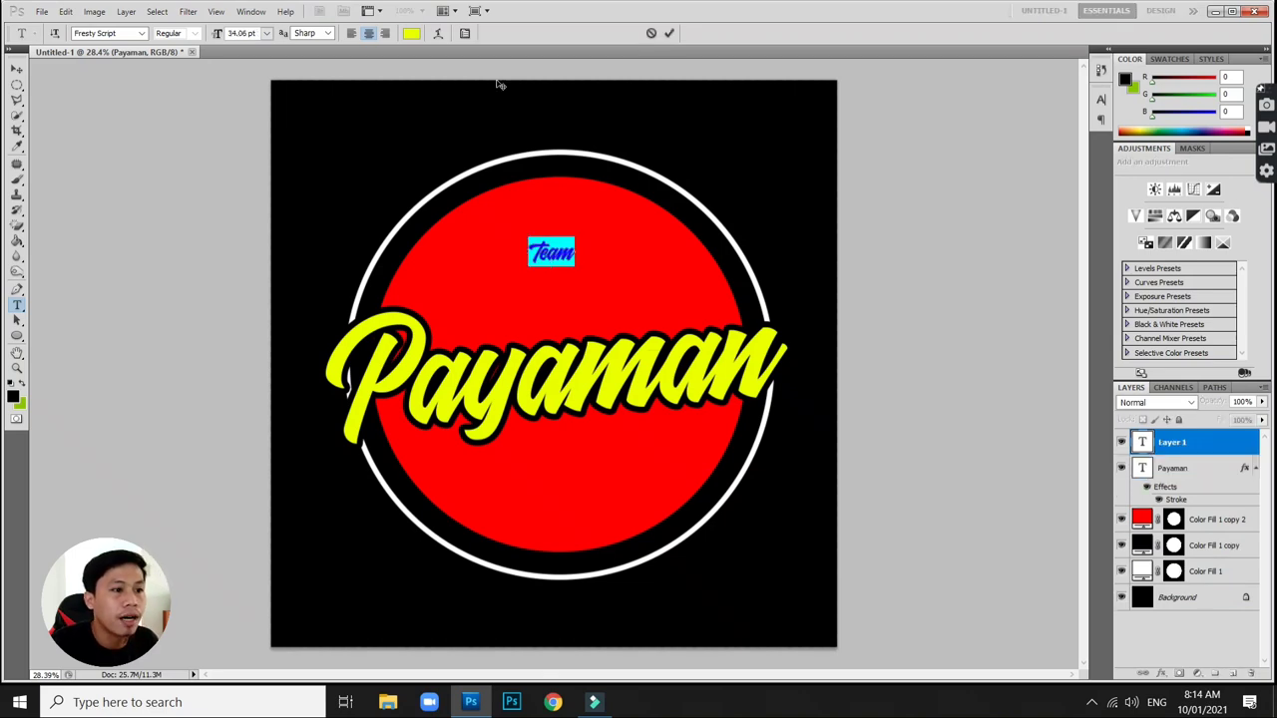
click(411, 33)
click(410, 132)
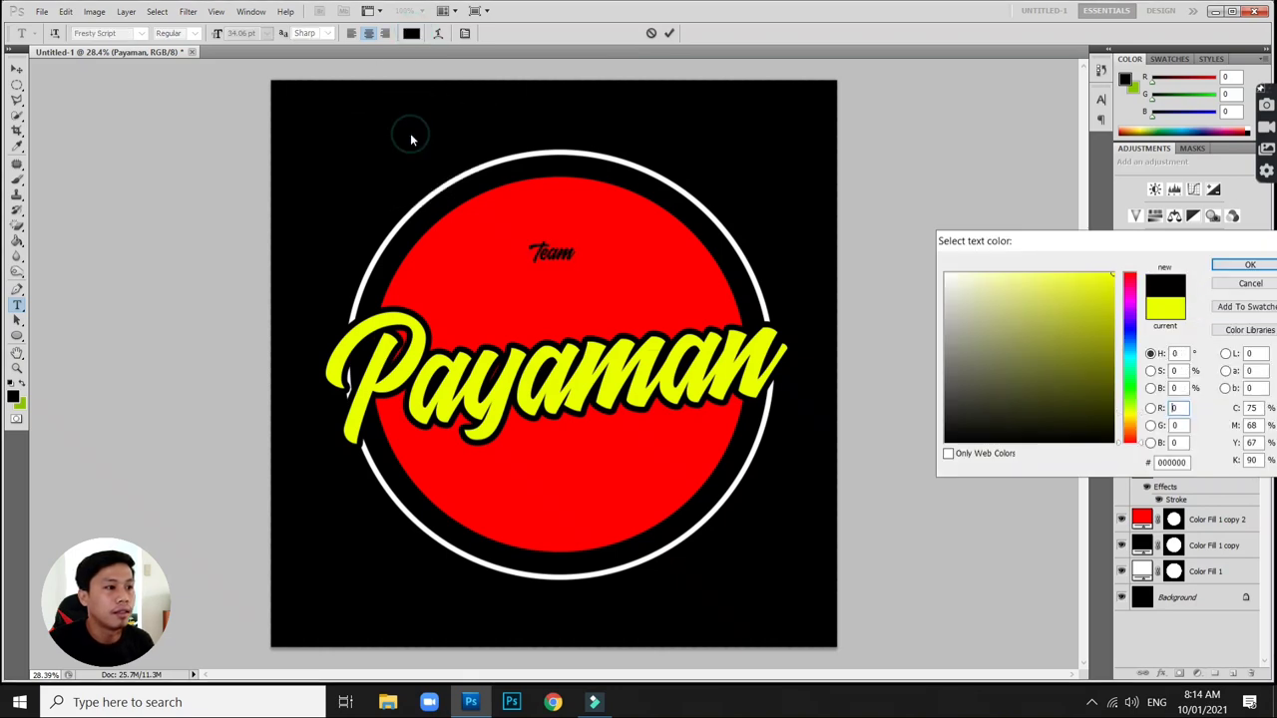
key(Return)
key(ctrl+Return)
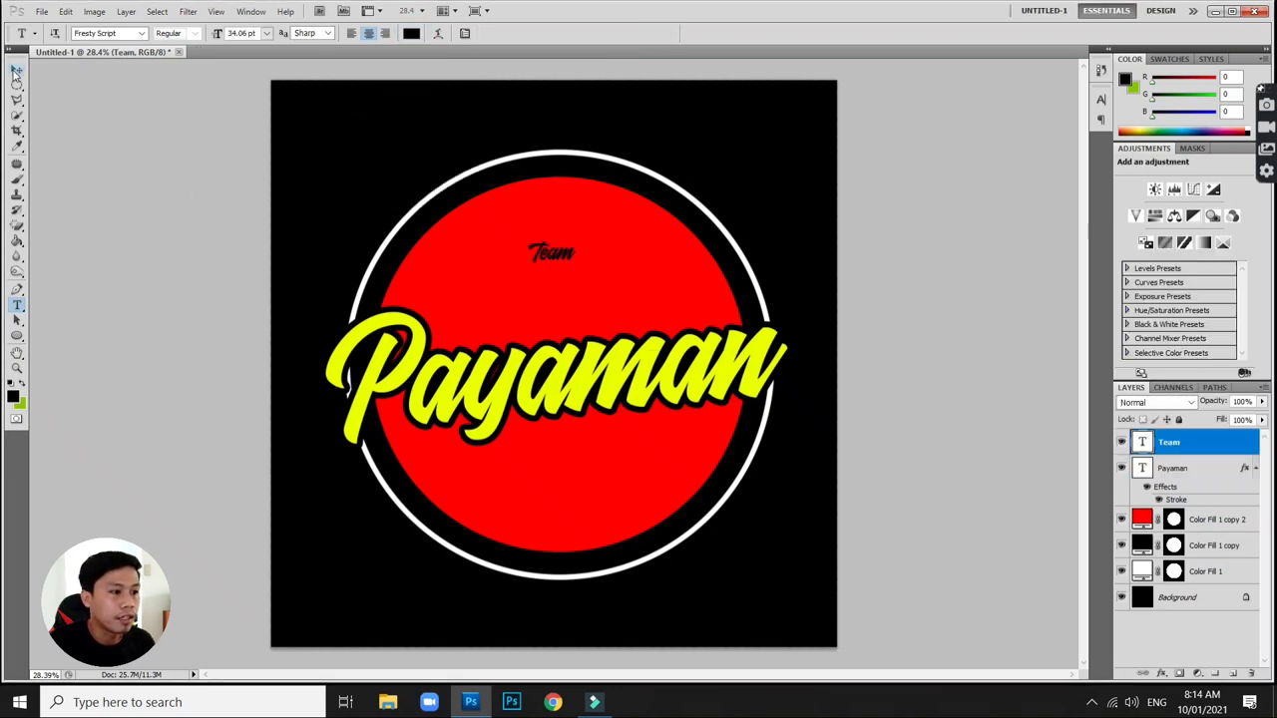
click(16, 69)
click(65, 11)
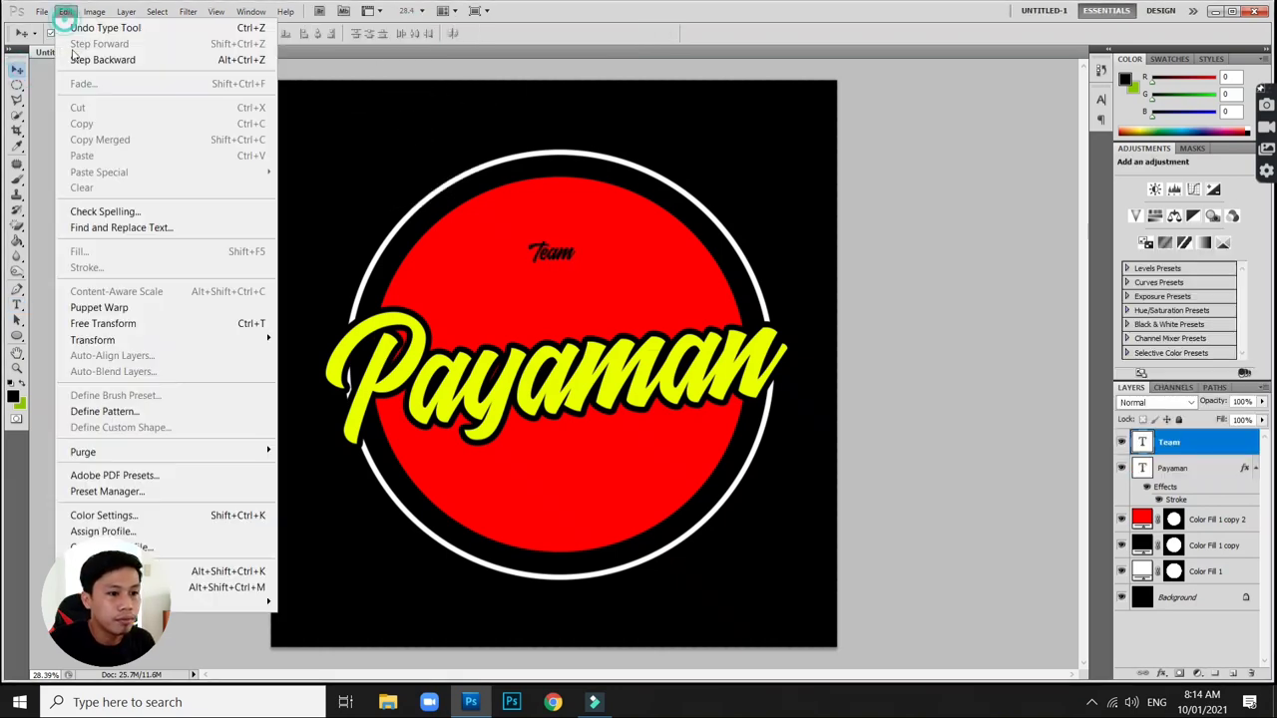
- Scale up the Team text and nudge it into place just above Payaman
click(257, 326)
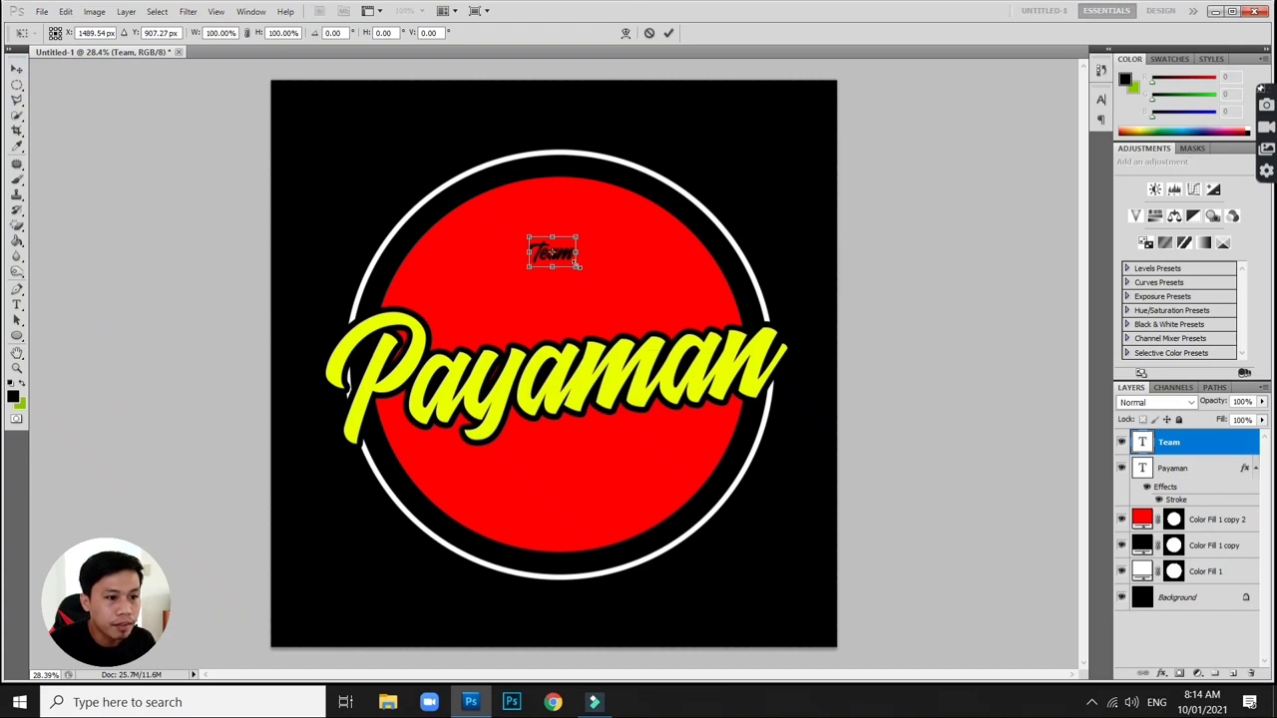
mouse_move(578, 266)
mouse_down()
mouse_move(644, 310)
mouse_move(670, 353)
mouse_up()
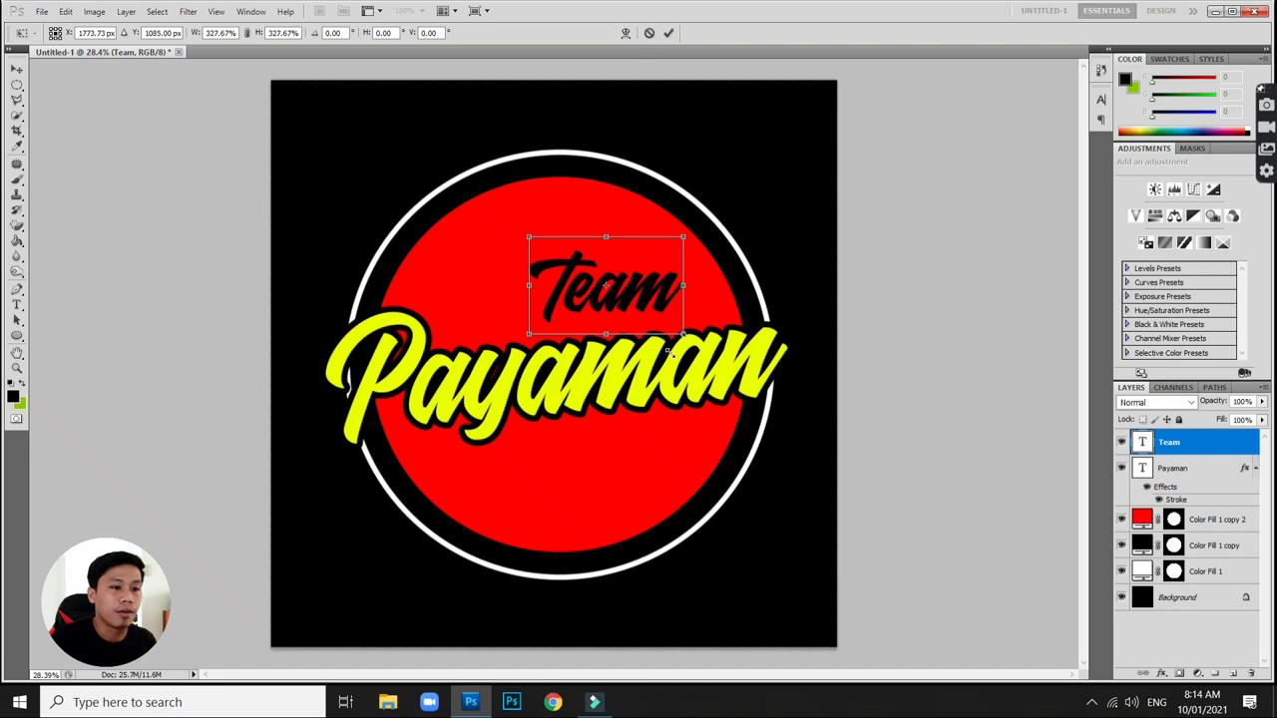
key(Return)
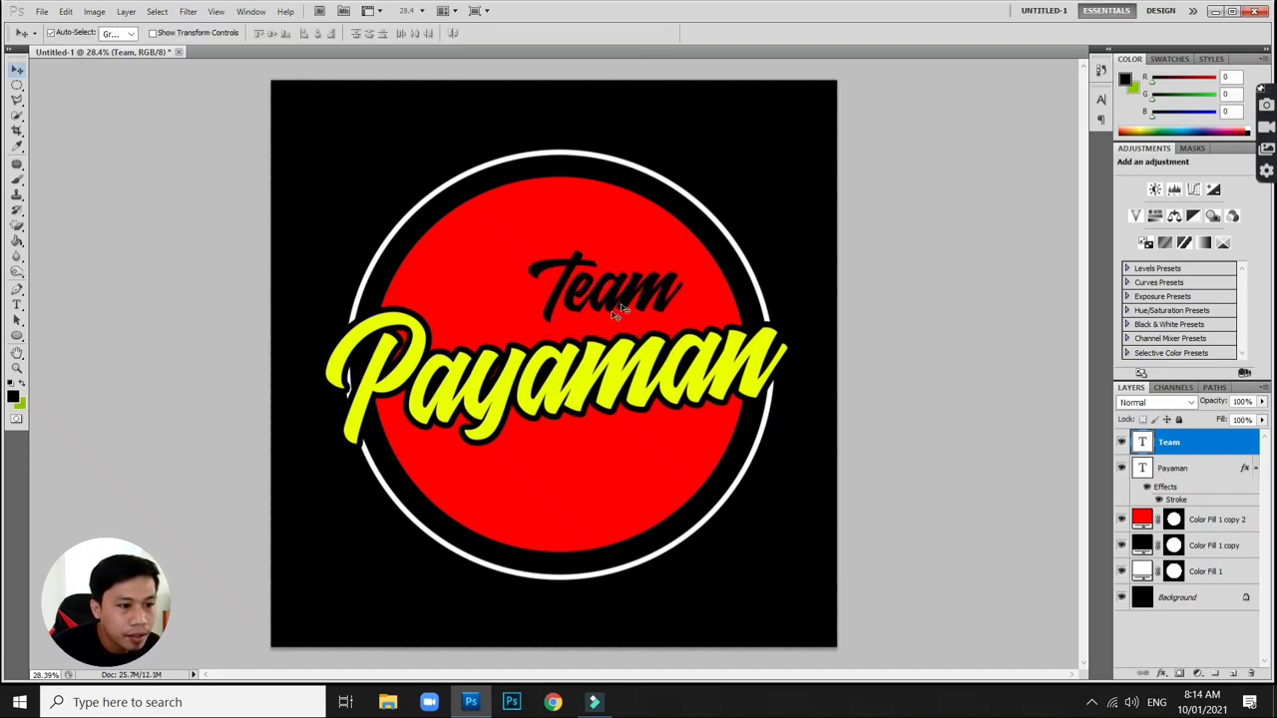
drag(618, 312, 581, 317)
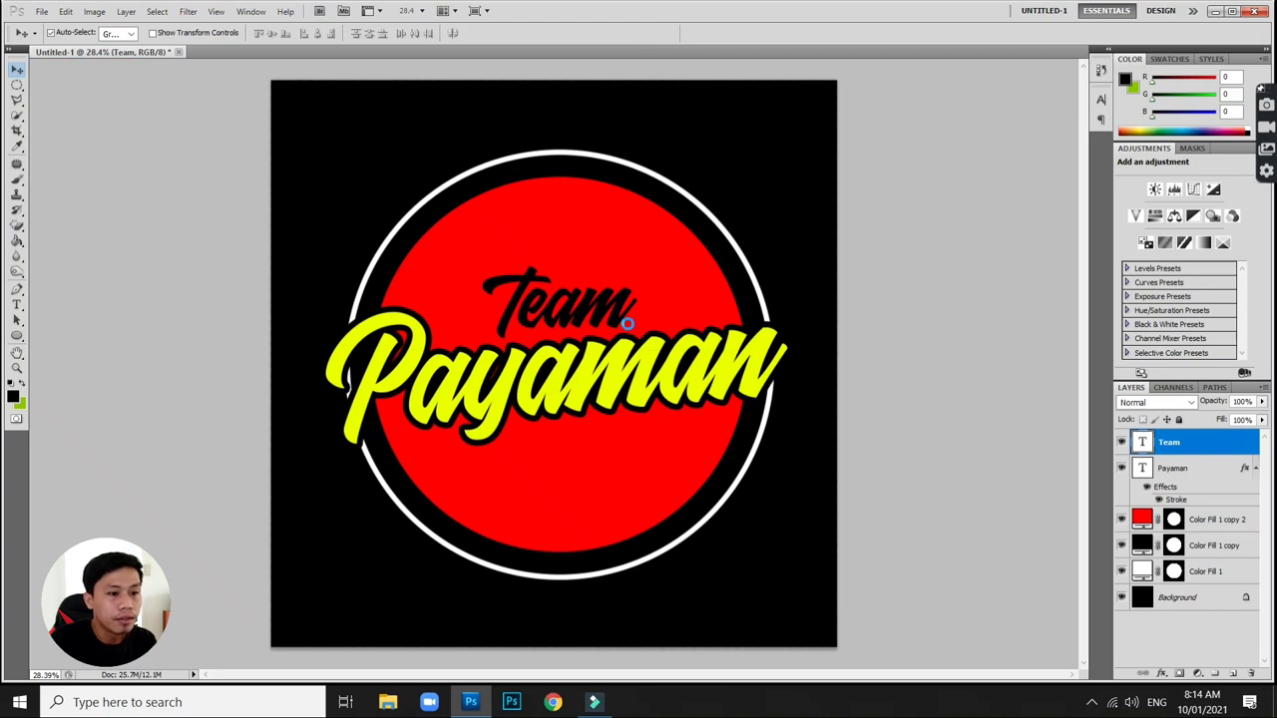
key(Left)
key(Left)
key(Left)
key(Left)
key(Left)
key(Left)
key(Left)
key(Left)
key(Left)
key(Left)
key(Left)
key(Left)
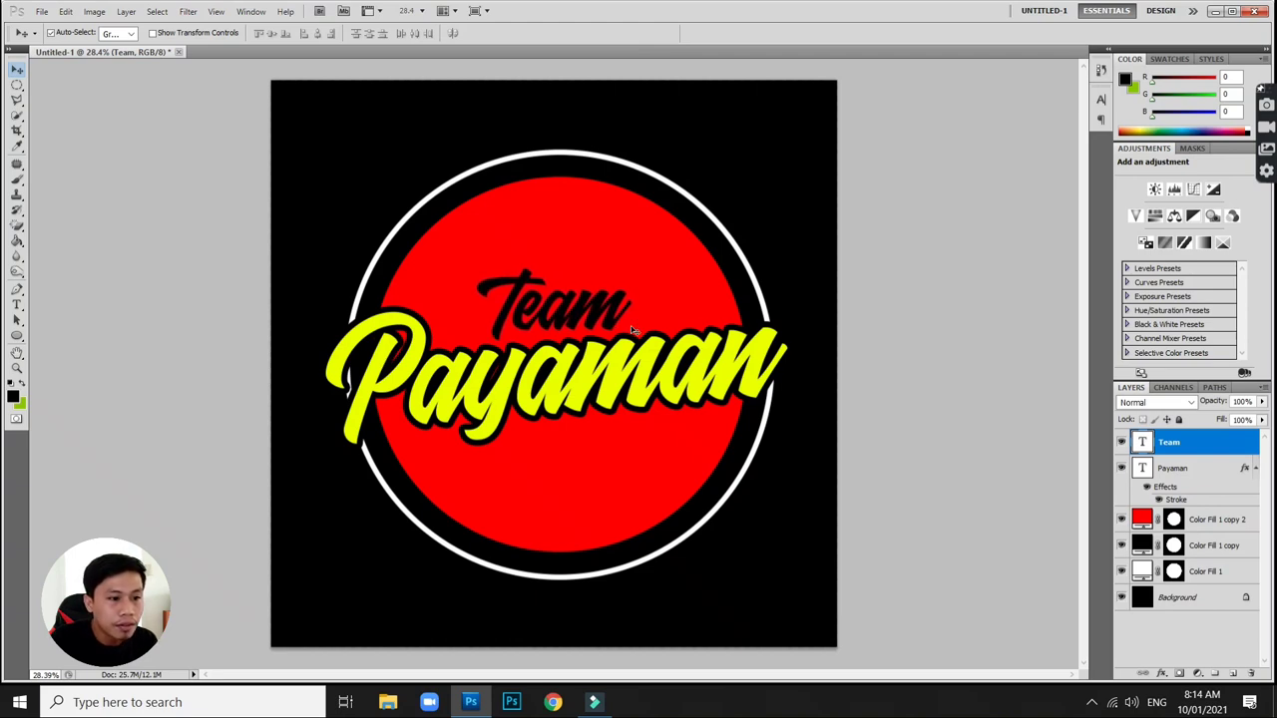
key(Right)
key(Right)
key(Right)
key(Right)
key(Right)
key(Right)
key(Right)
key(Right)
key(Right)
key(Right)
key(Right)
key(Right)
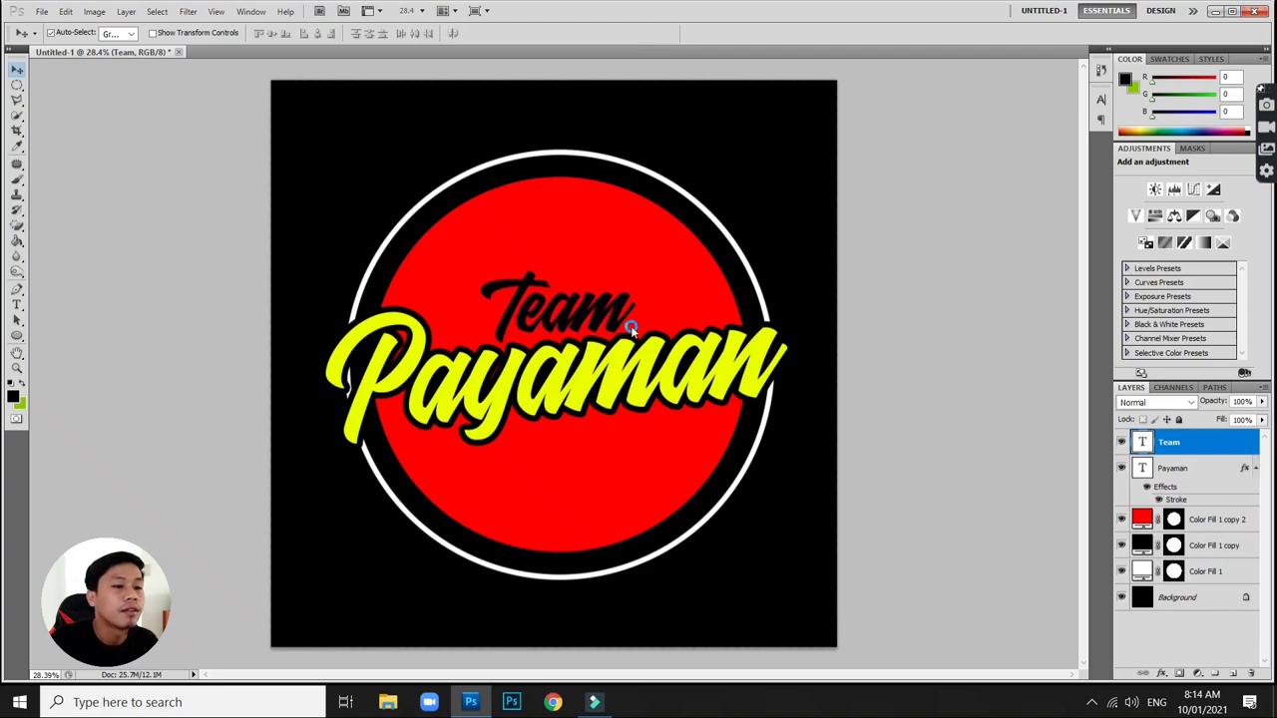
key(Left)
key(Left)
key(Left)
key(Left)
key(Left)
key(Left)
key(Left)
key(Left)
key(Left)
key(Left)
key(Left)
key(Left)
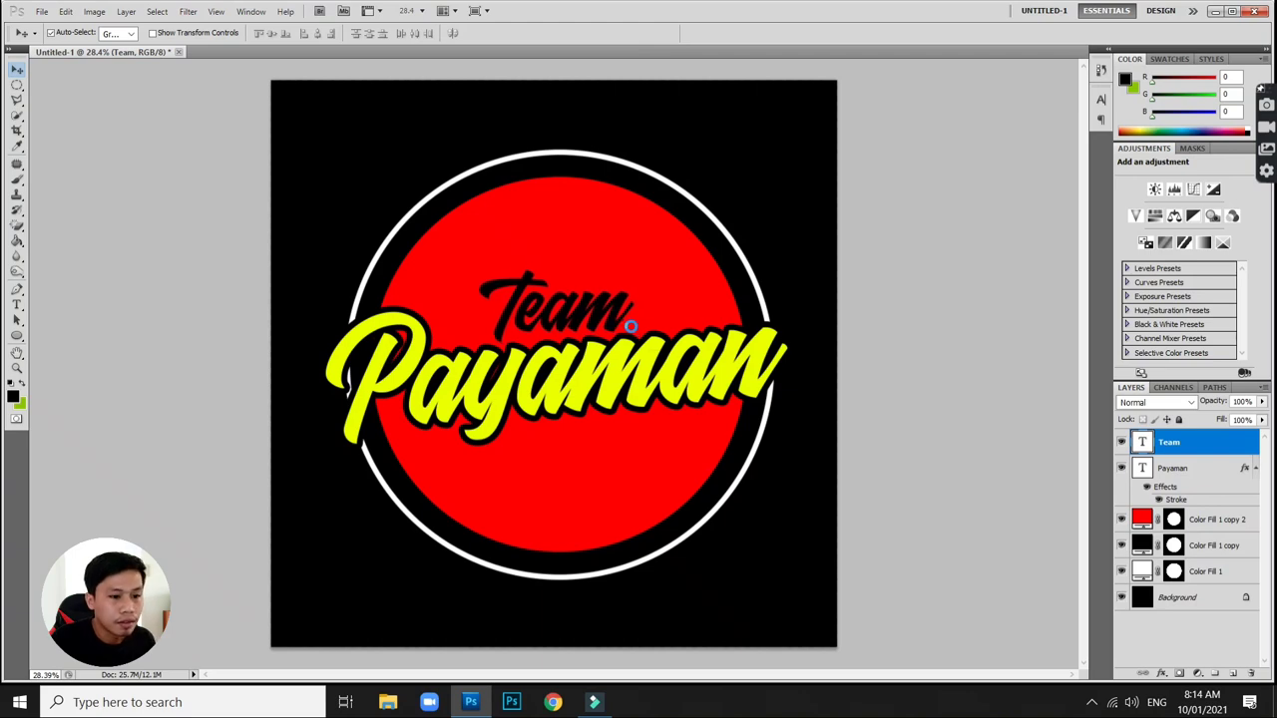
key(Left)
key(Left)
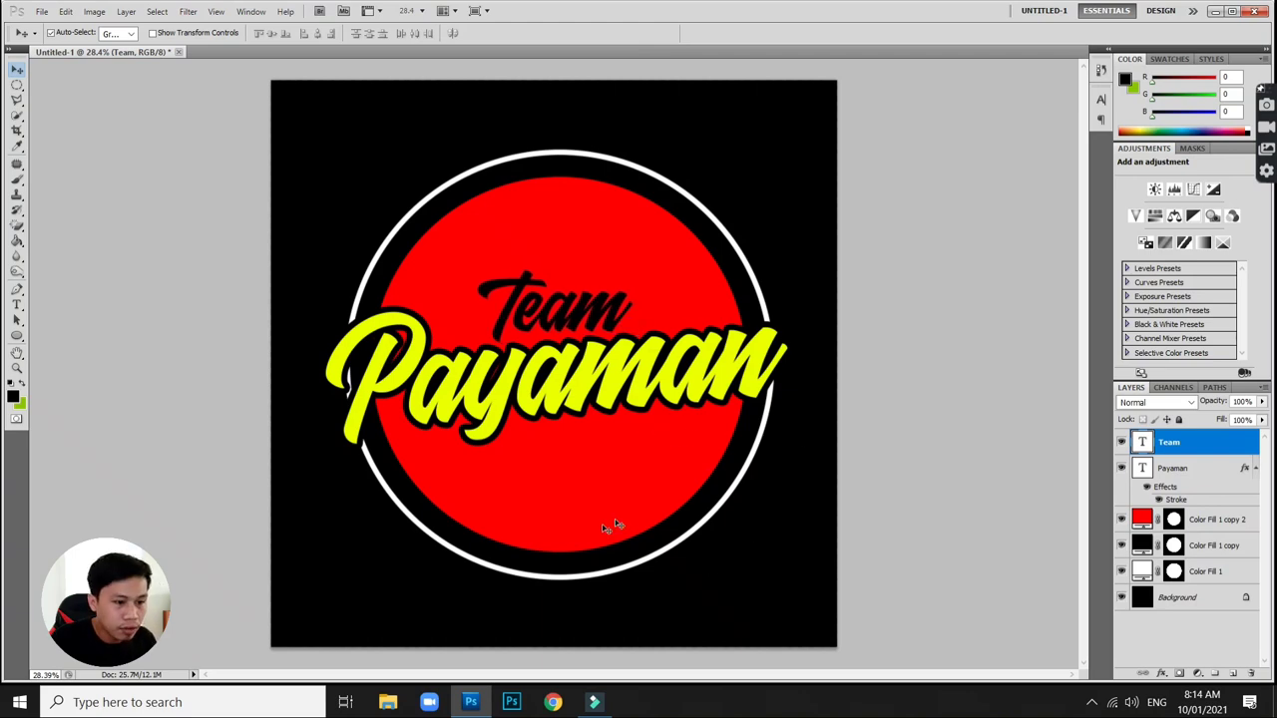
scroll(614, 523, up, 1)
scroll(605, 529, down, 2)
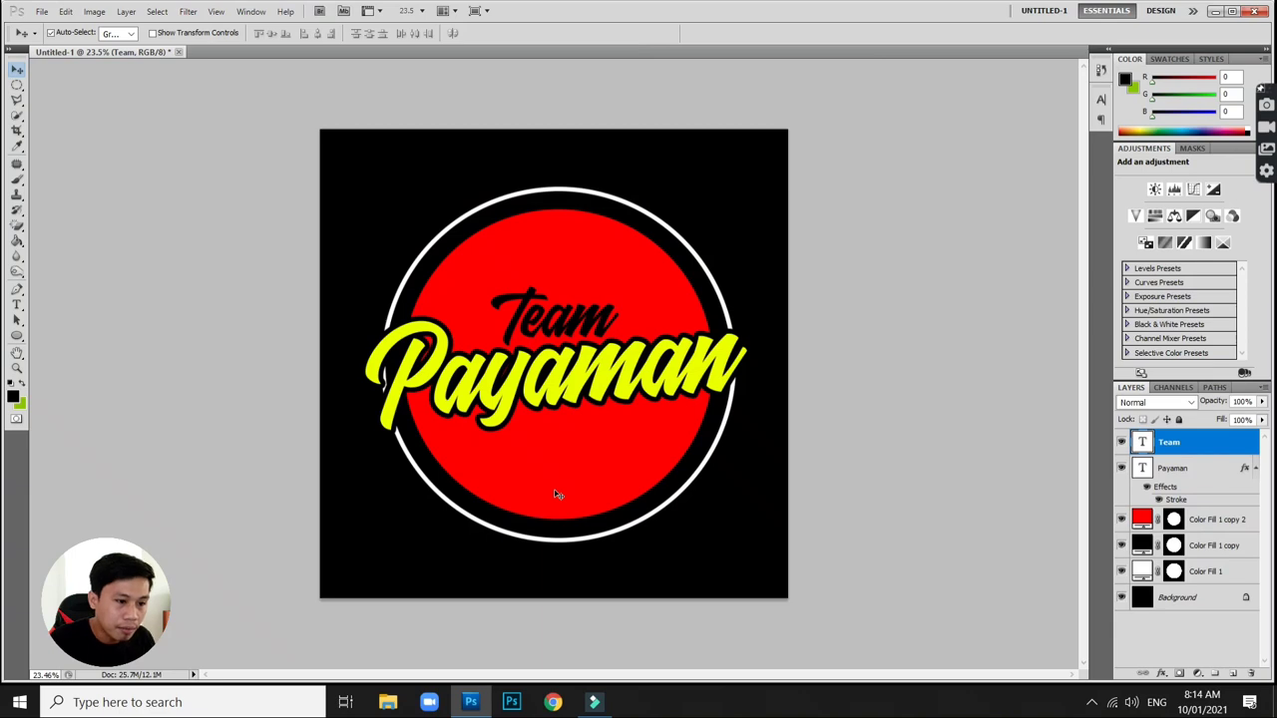
- Add an 'est 2021' caption in Bebas Neue with tracking set to 20
key(t)
click(553, 480)
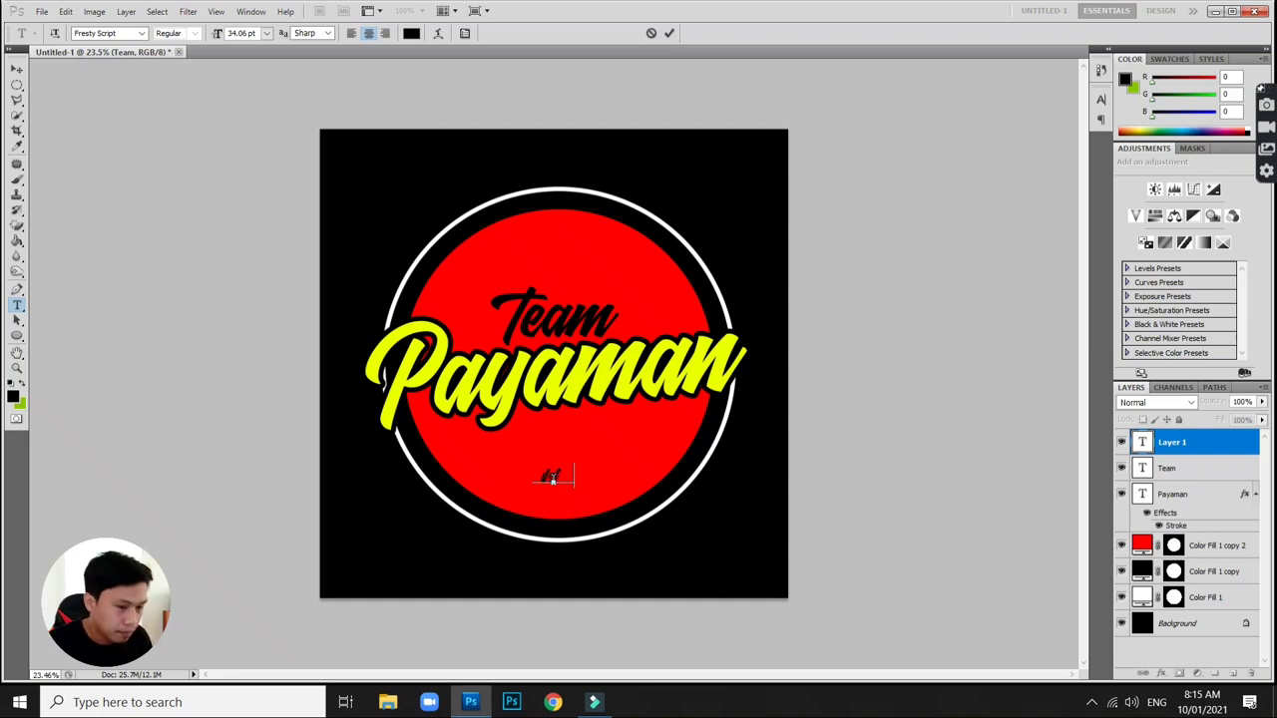
text(2021)
key(ctrl+a)
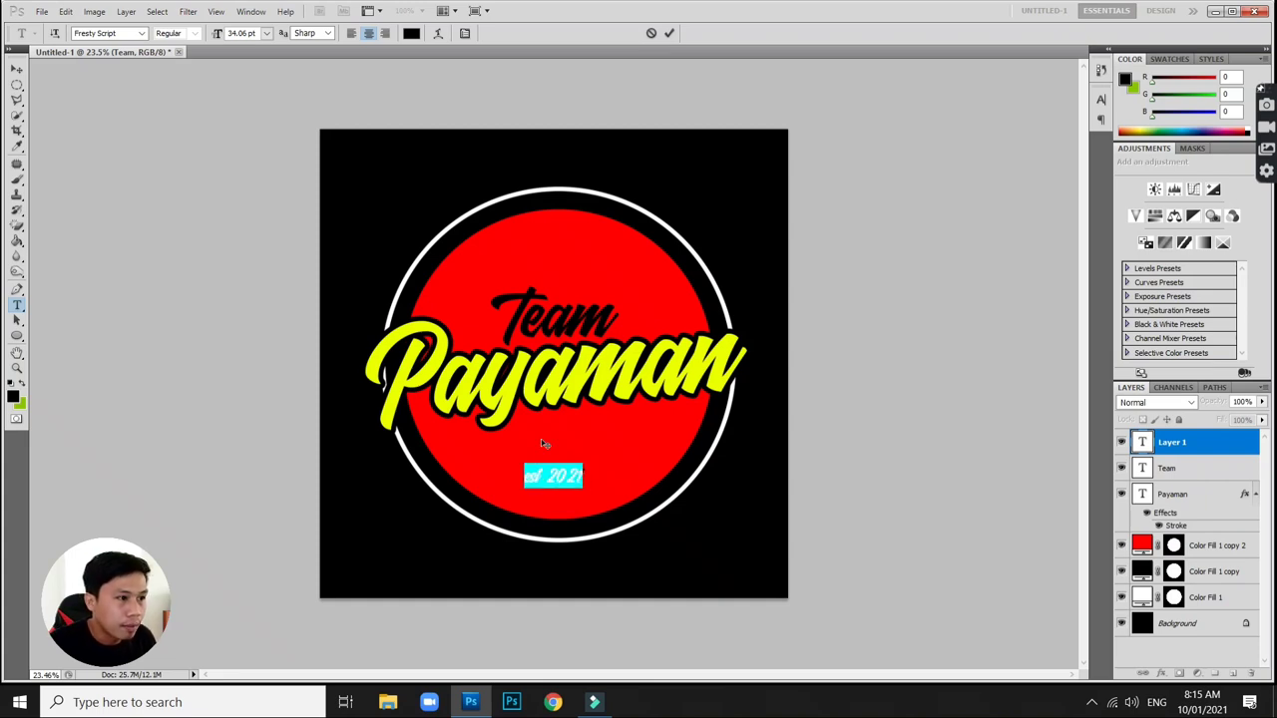
click(117, 33)
text(Bebas Neue)
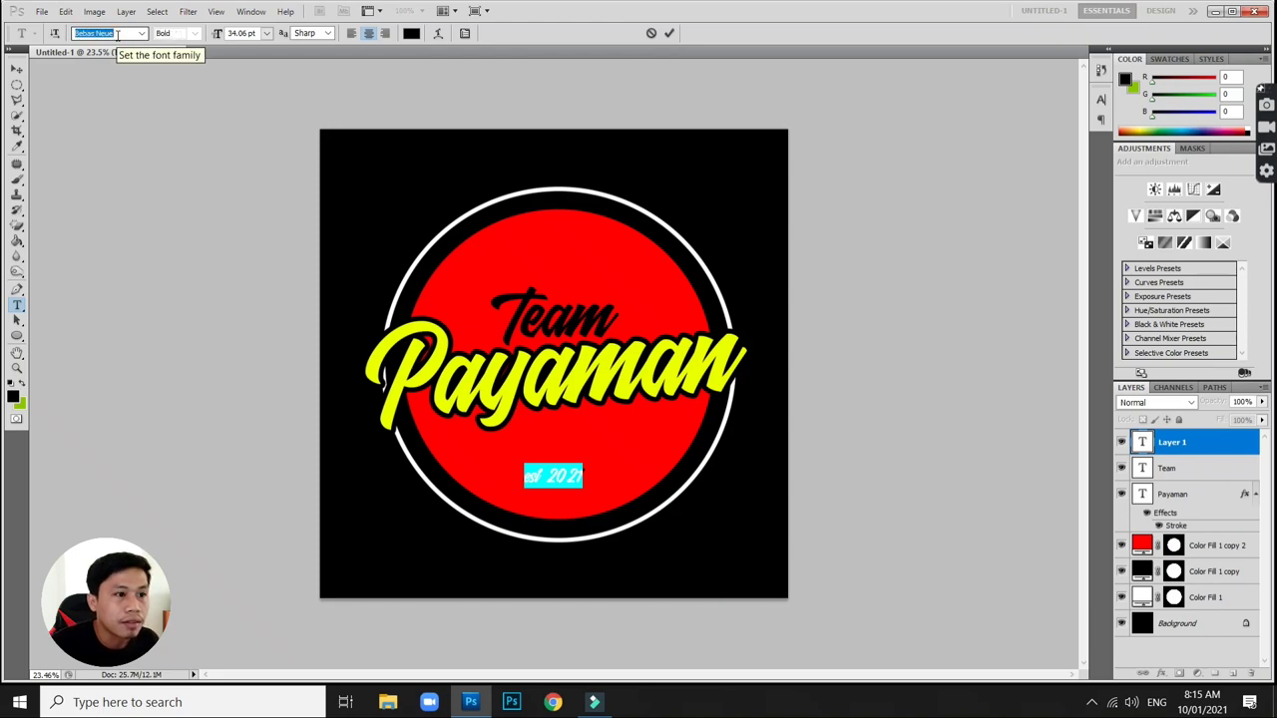
key(Return)
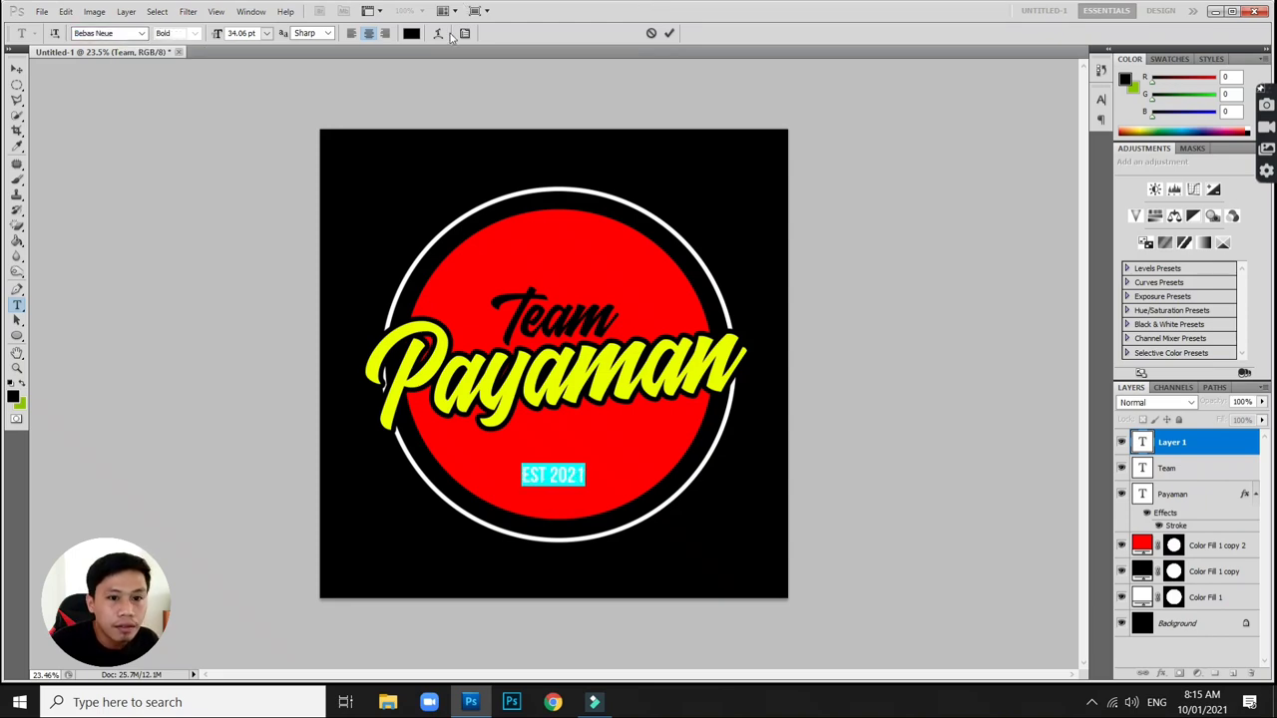
click(464, 33)
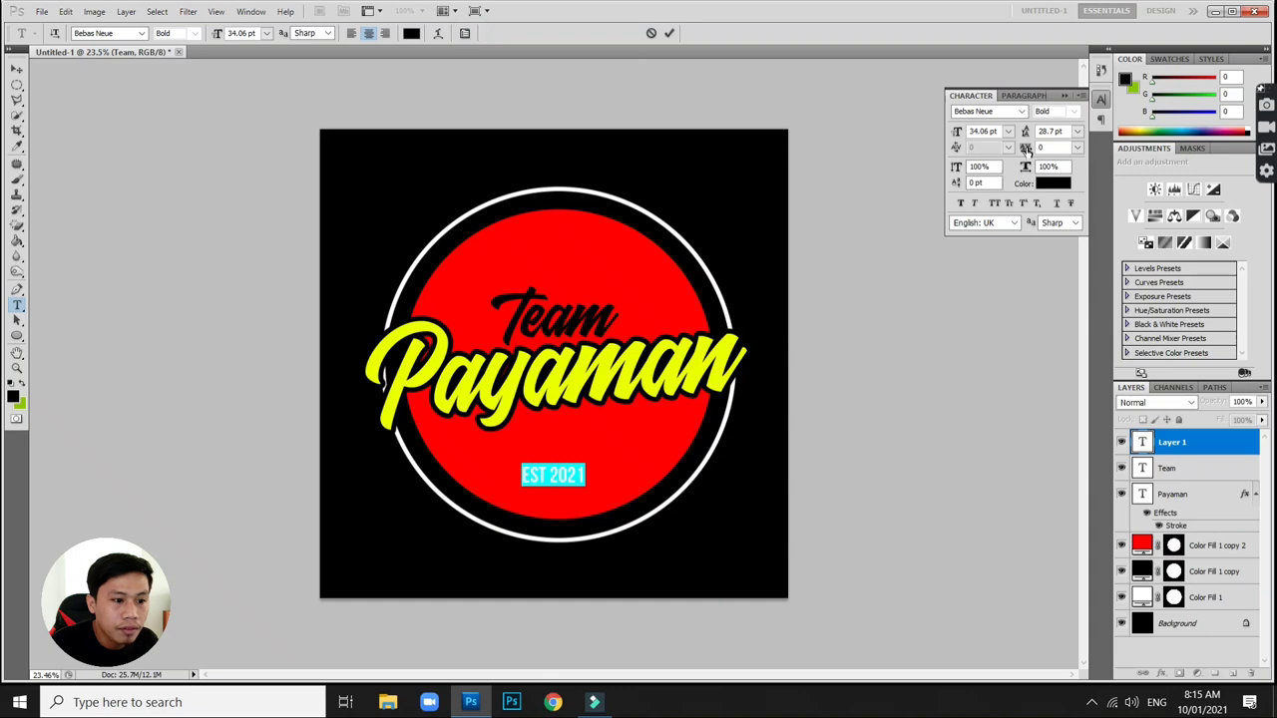
drag(1025, 147, 1025, 149)
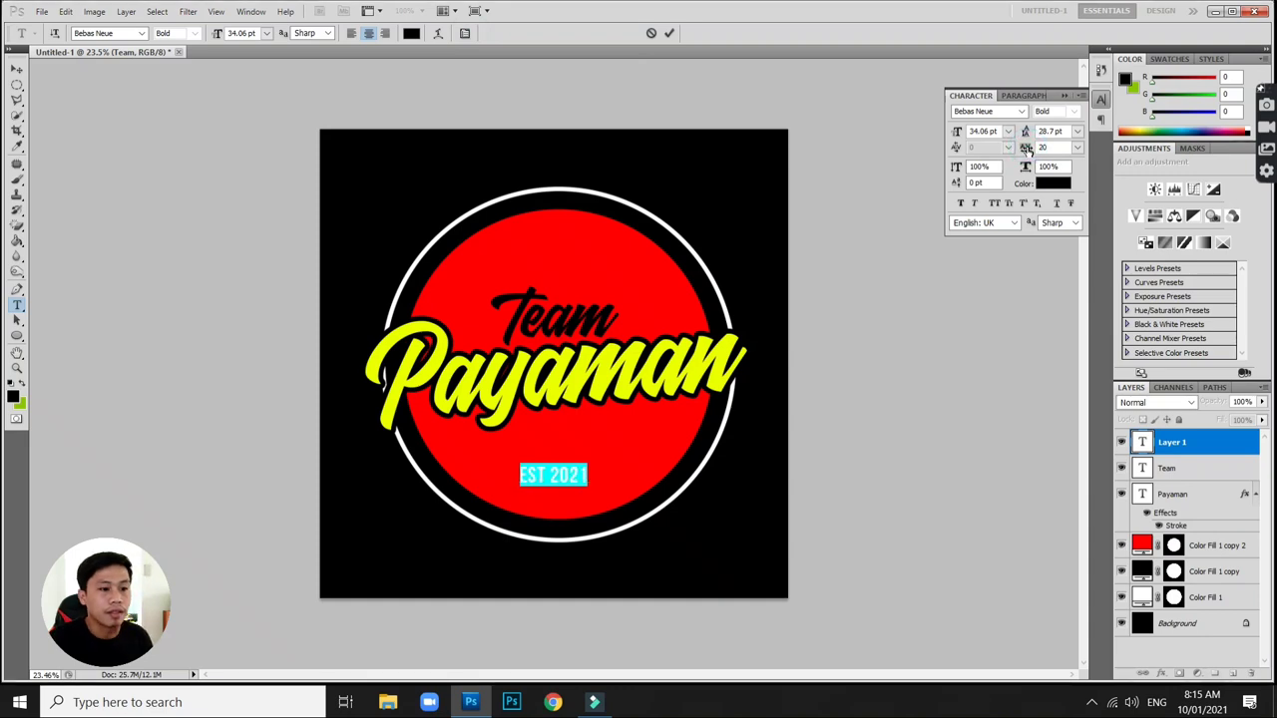
key(ctrl+Return)
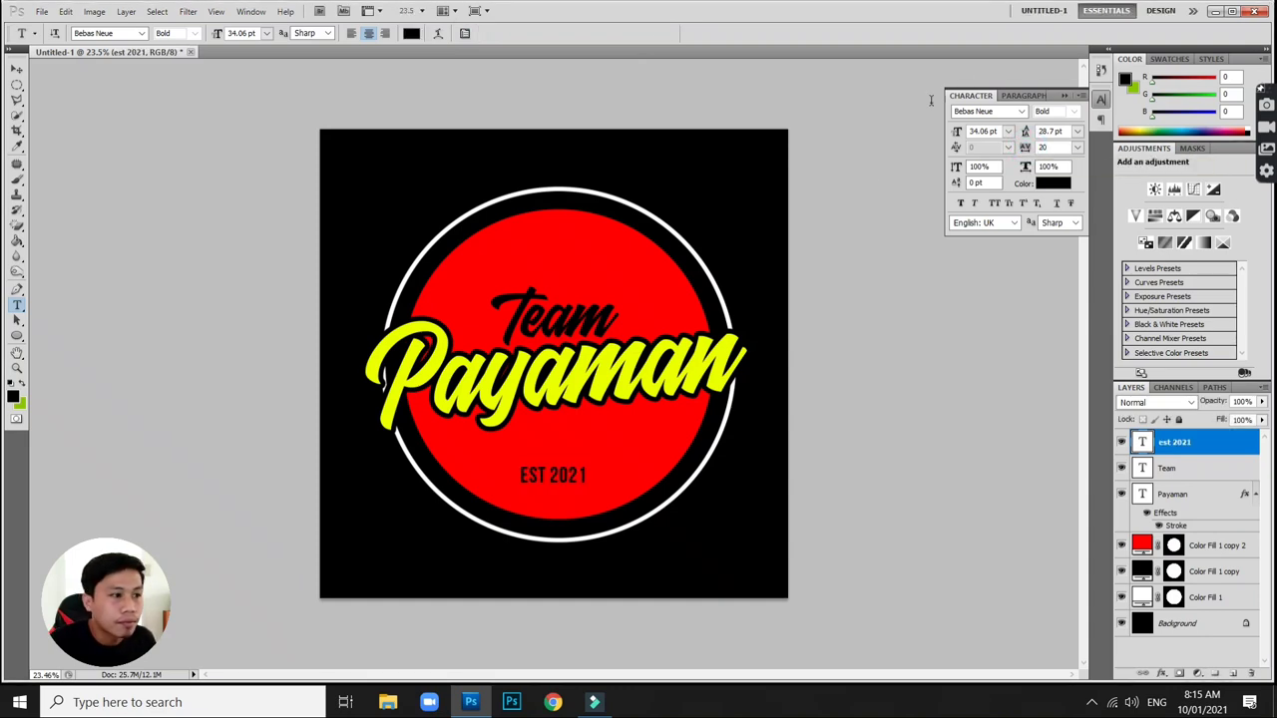
click(1065, 96)
- Centre the EST 2021 caption below Payaman near the bottom of the red circle
click(17, 67)
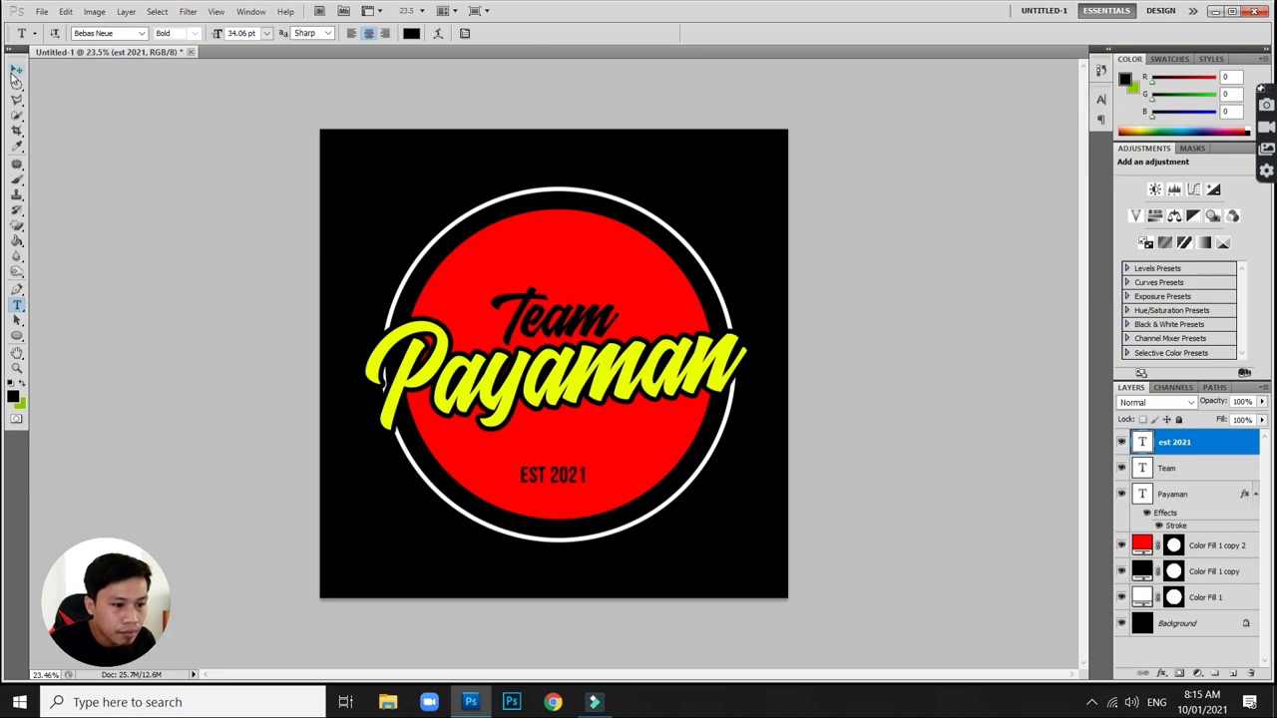
drag(562, 475, 564, 468)
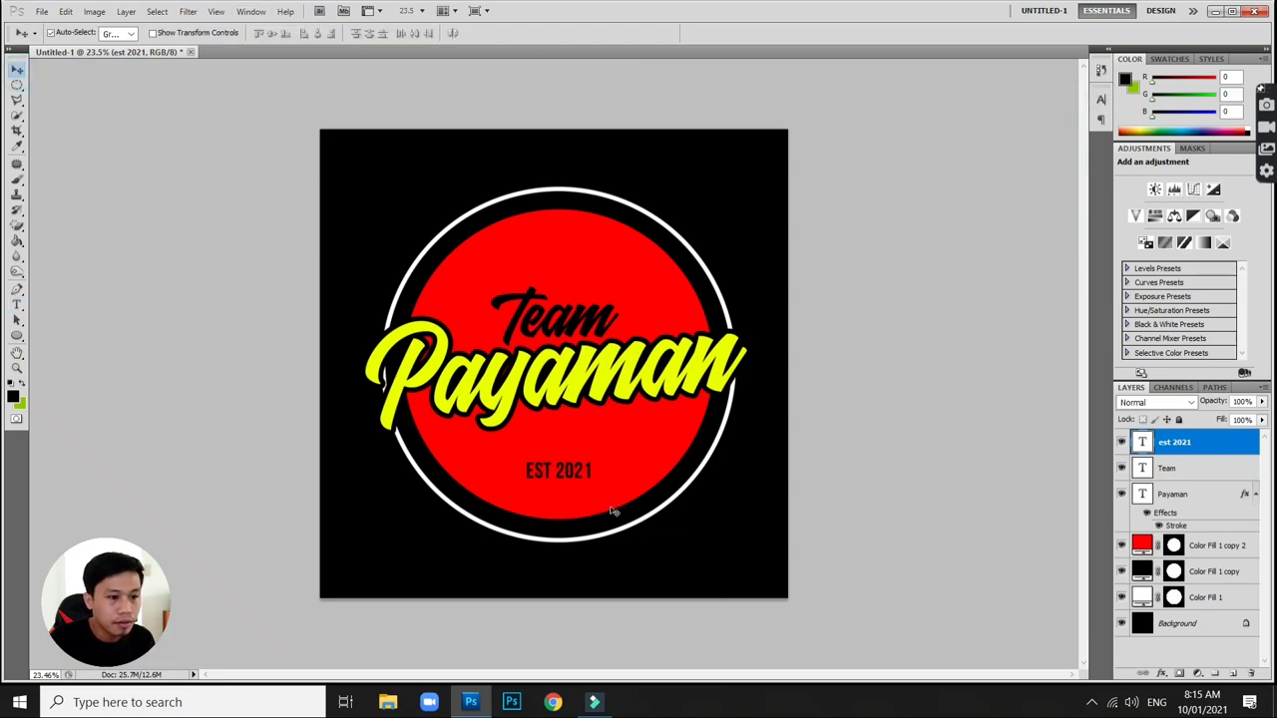
key(Right)
key(Right)
key(Right)
key(Right)
key(Right)
key(Right)
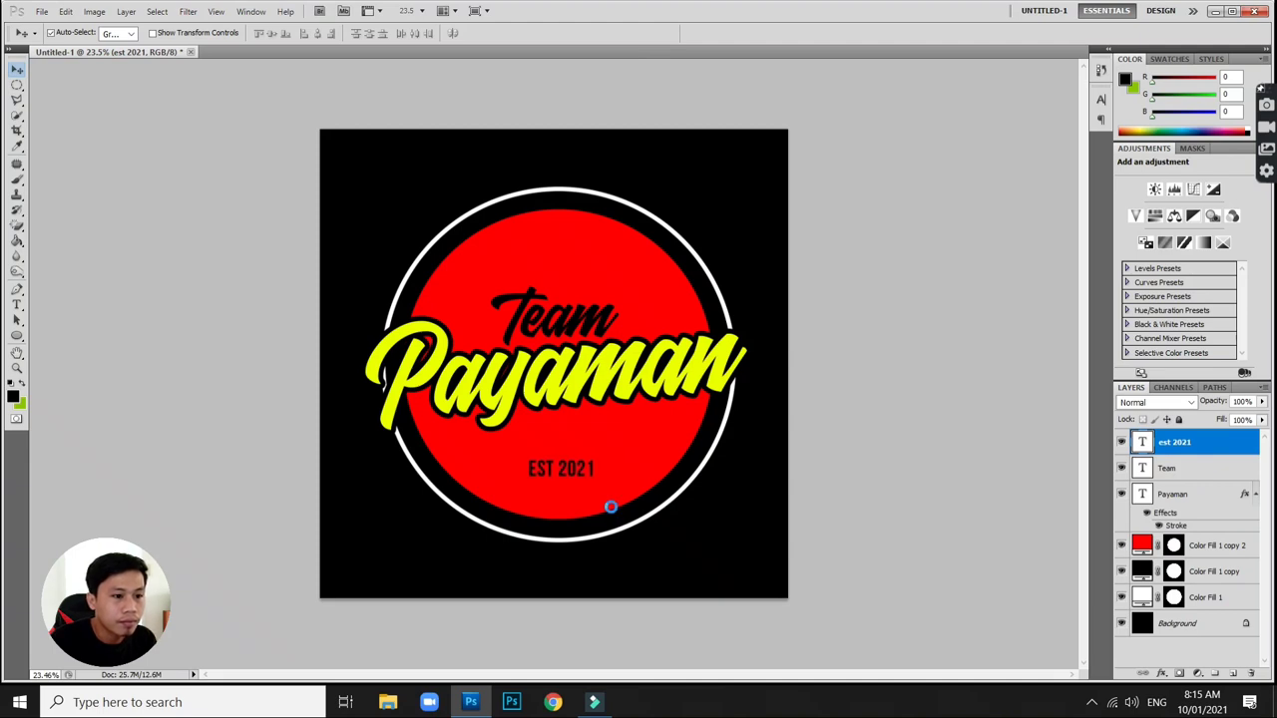
key(Up)
click(573, 326)
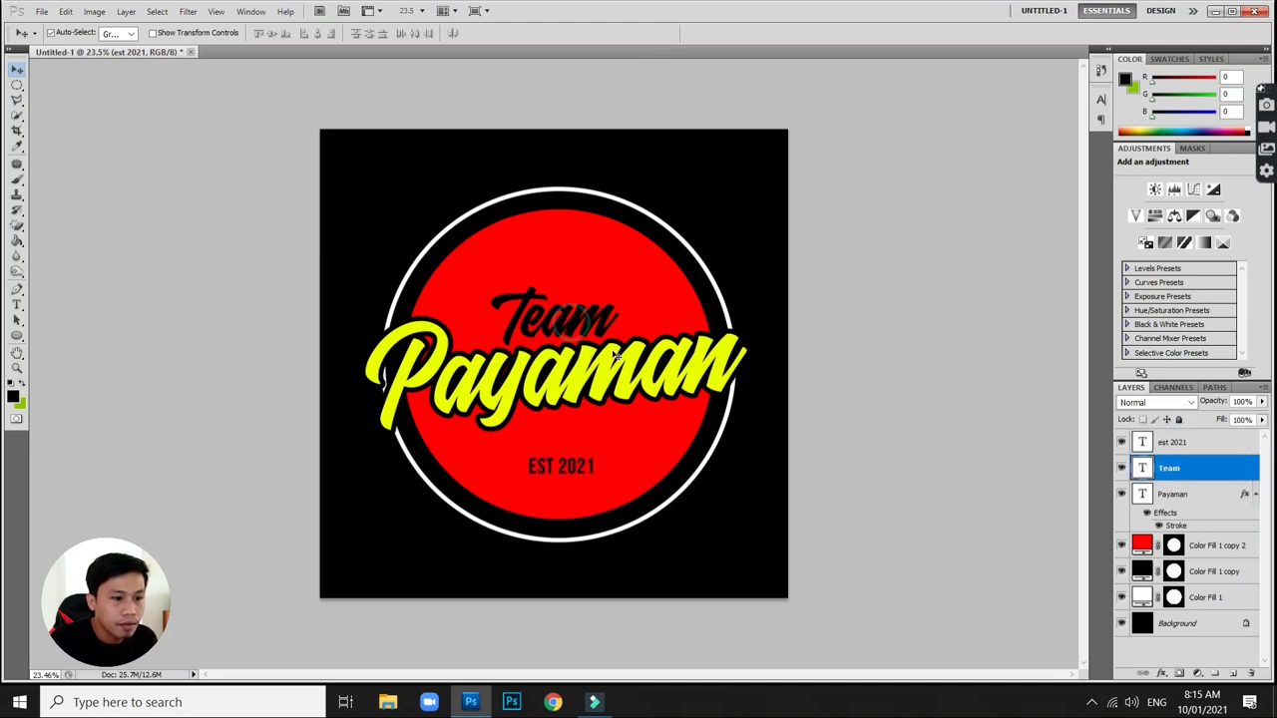
click(572, 468)
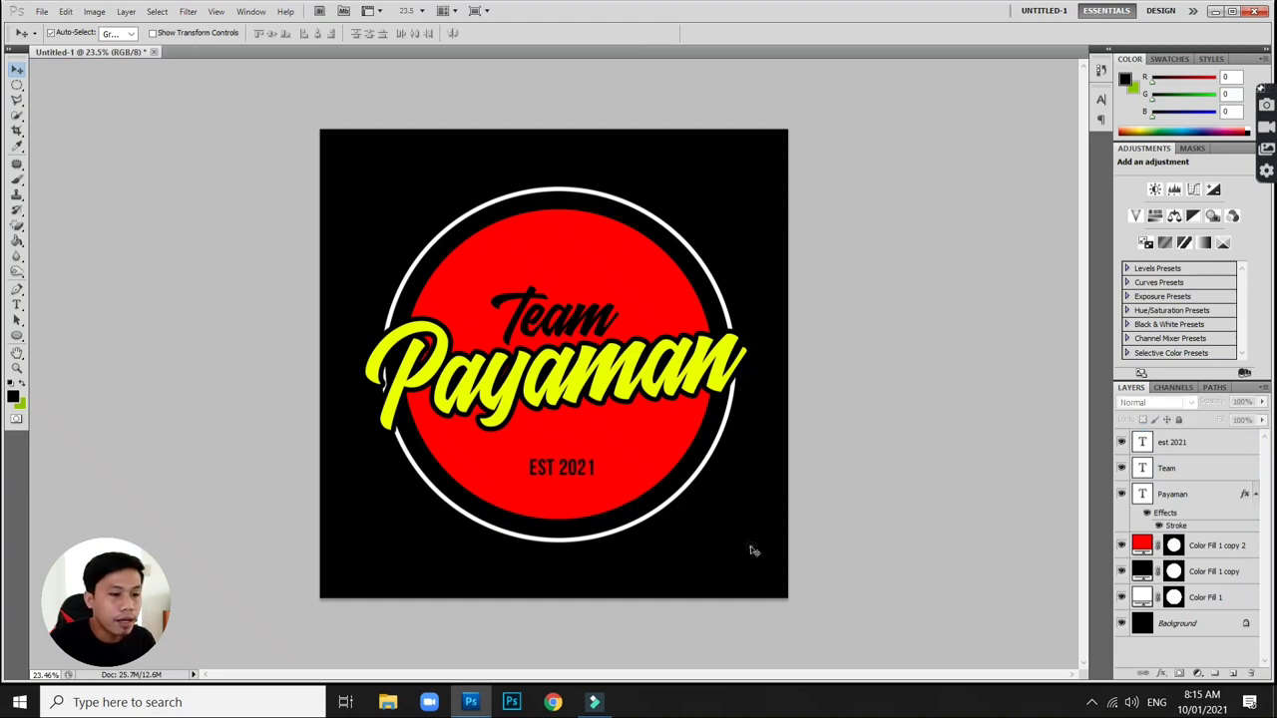
key(ctrl+alt+a)
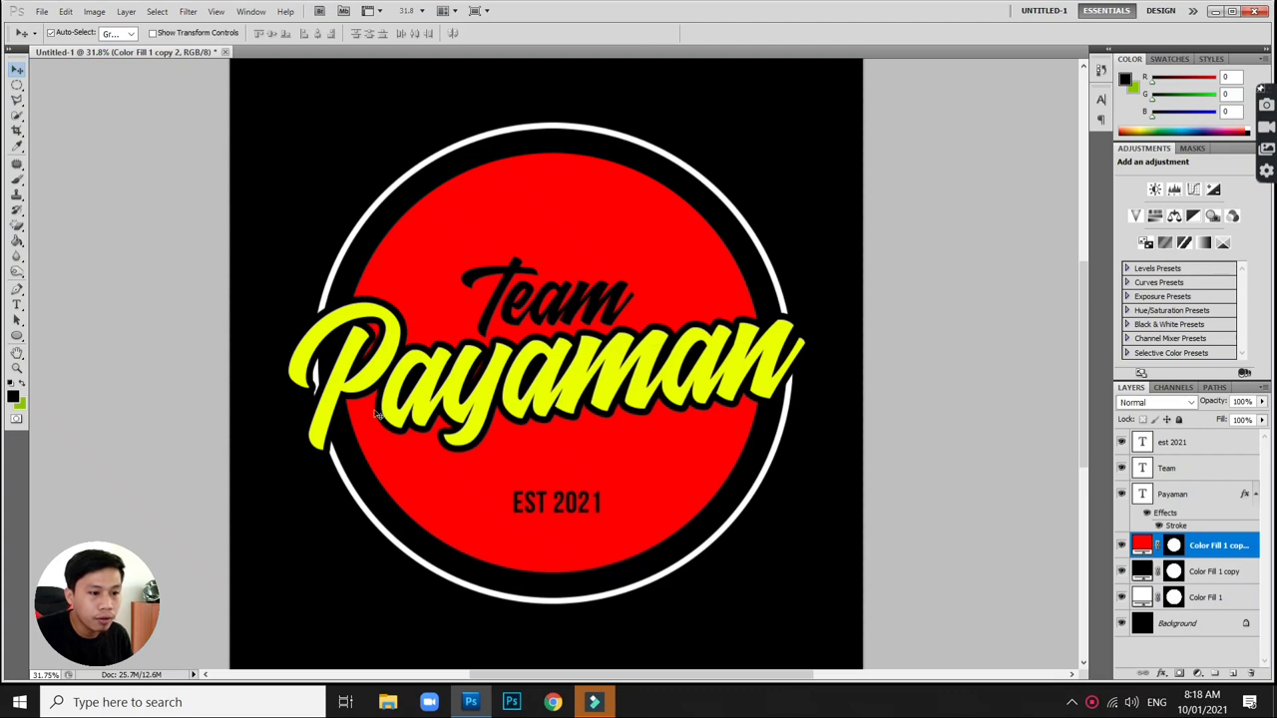
- Draw a thin rounded bar with 120 px corner radius across the badge below Payaman
drag(15, 339, 76, 351)
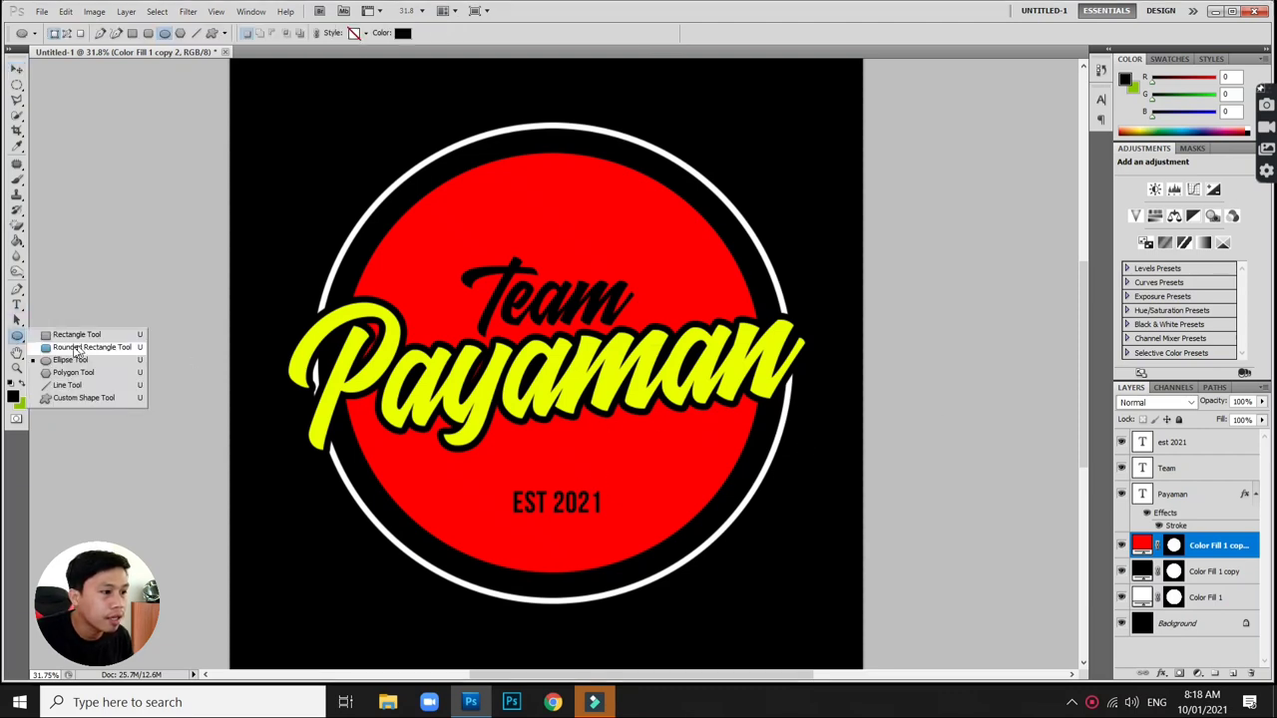
click(71, 348)
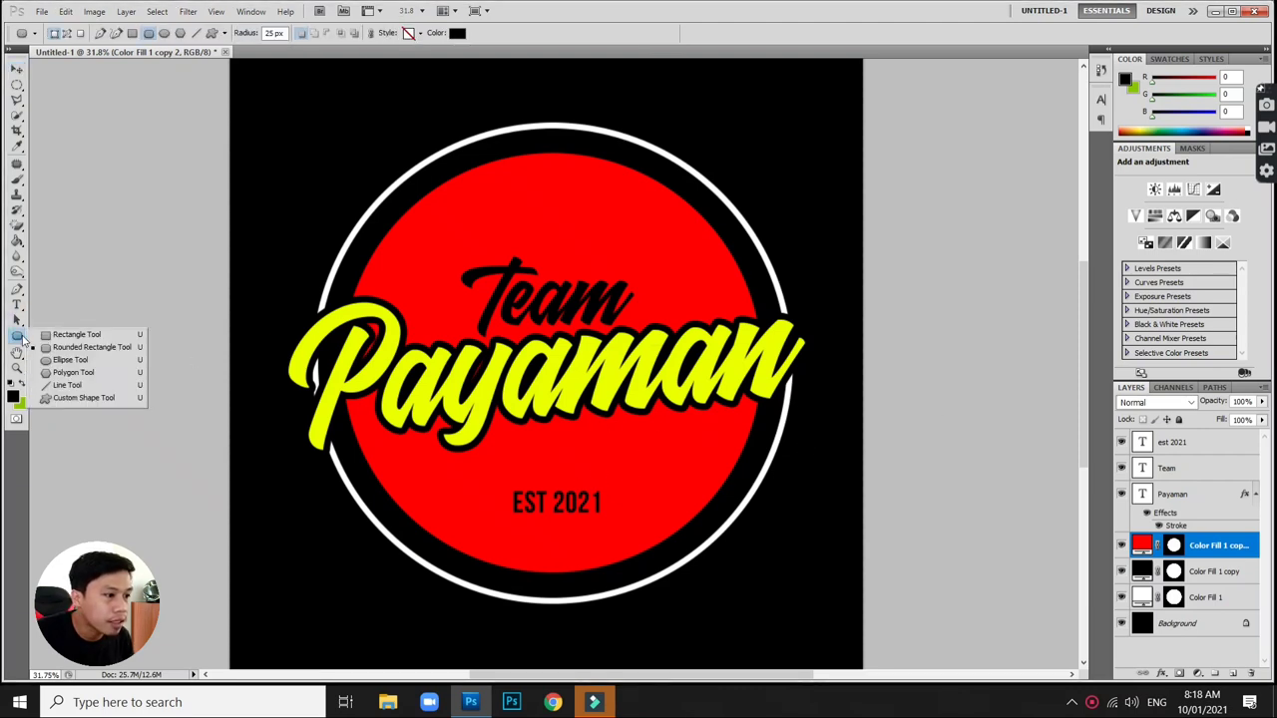
drag(20, 336, 71, 348)
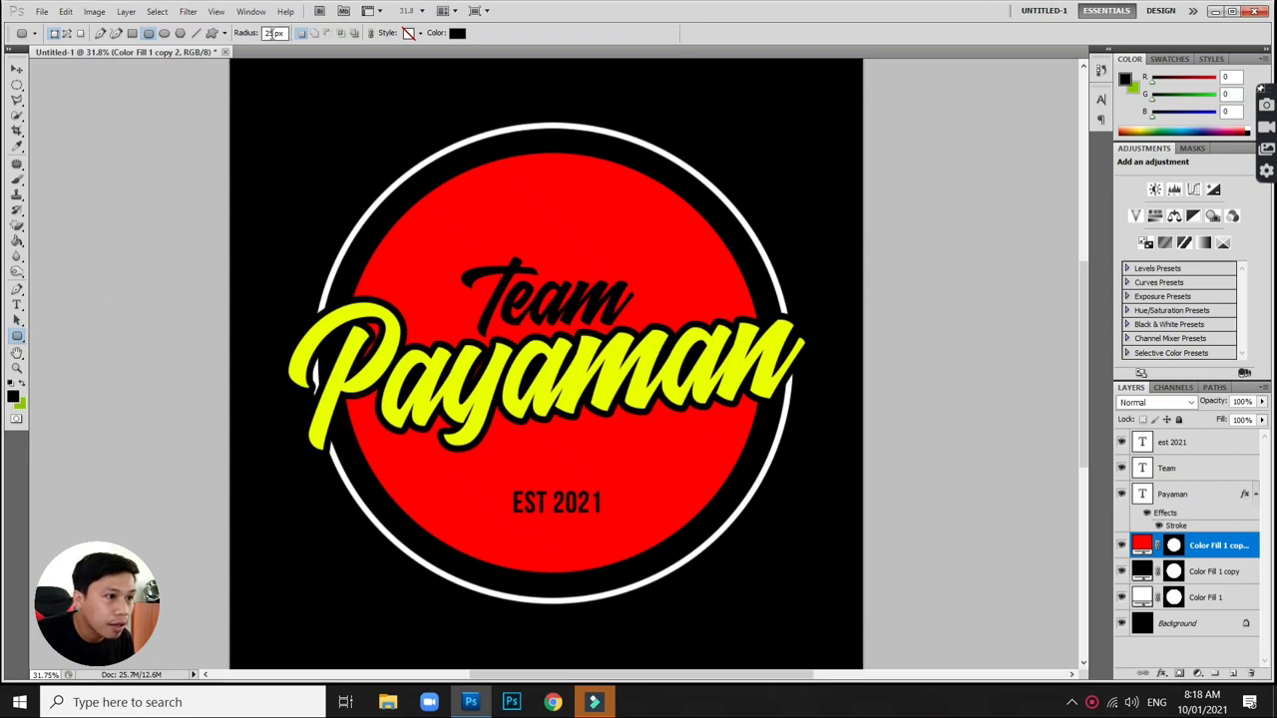
double_click(271, 33)
text(45)
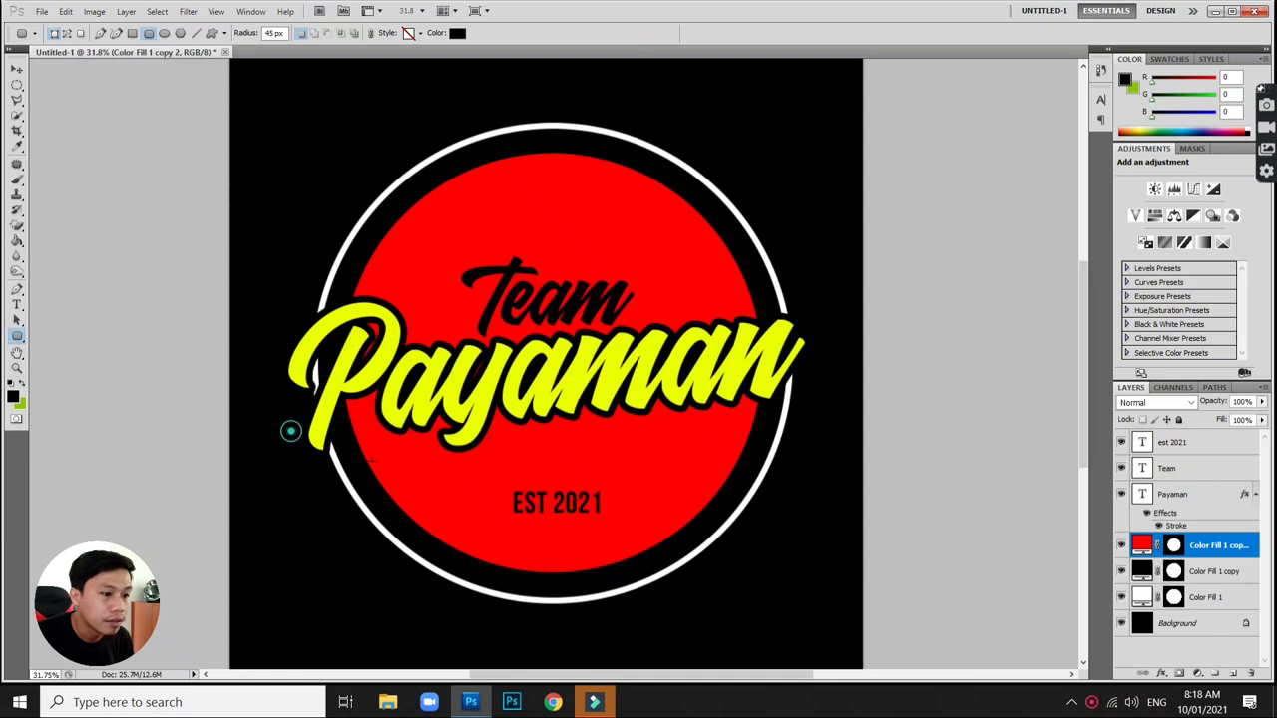
drag(291, 433, 738, 464)
key(ctrl+z)
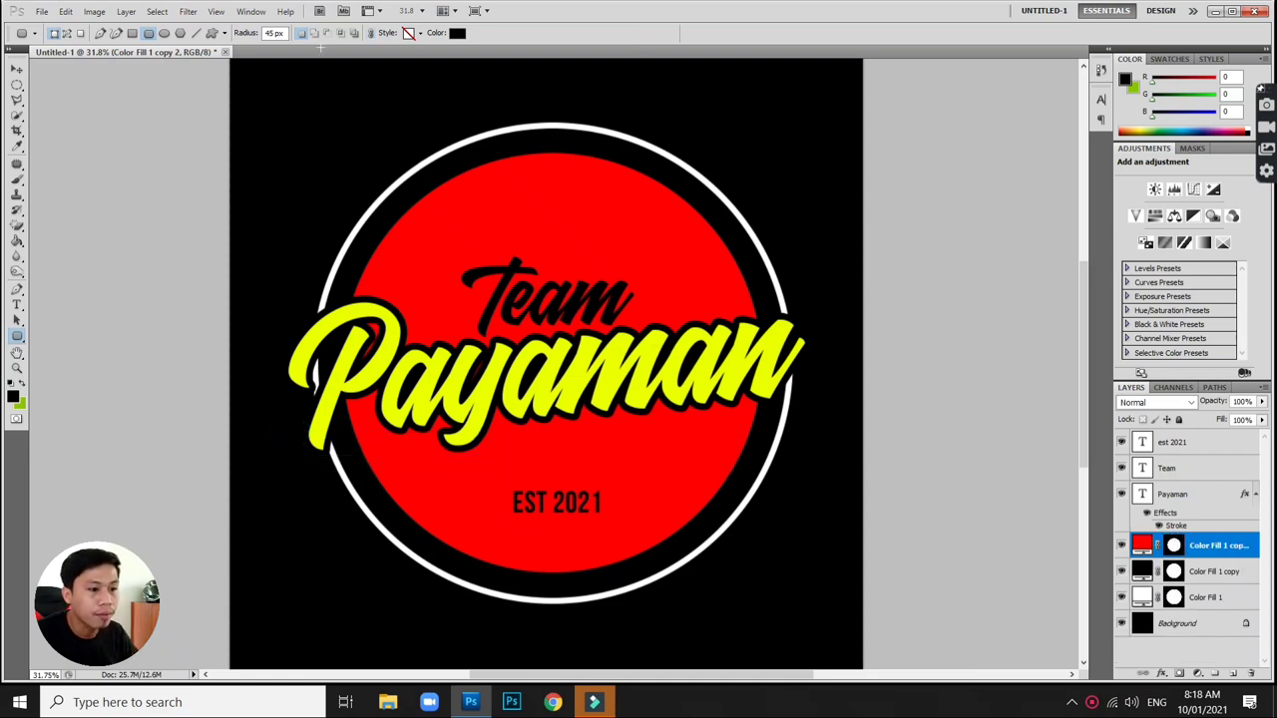
double_click(275, 33)
text(1)
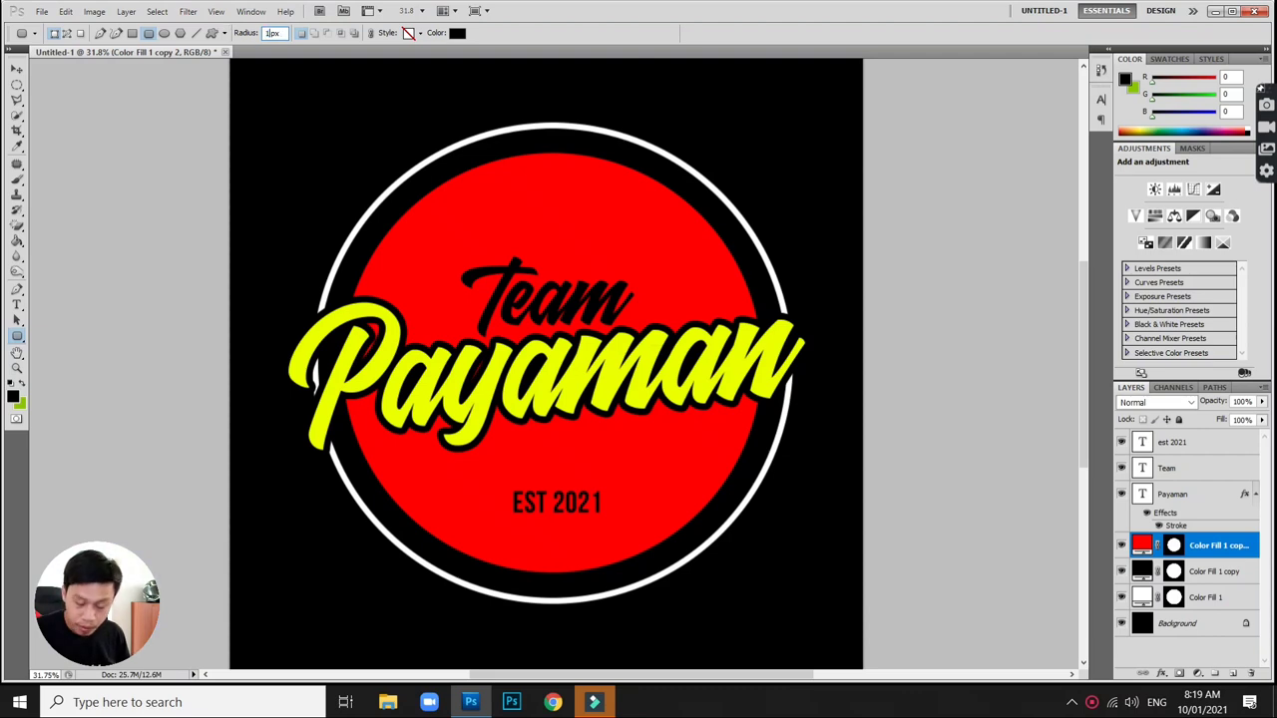
text(20)
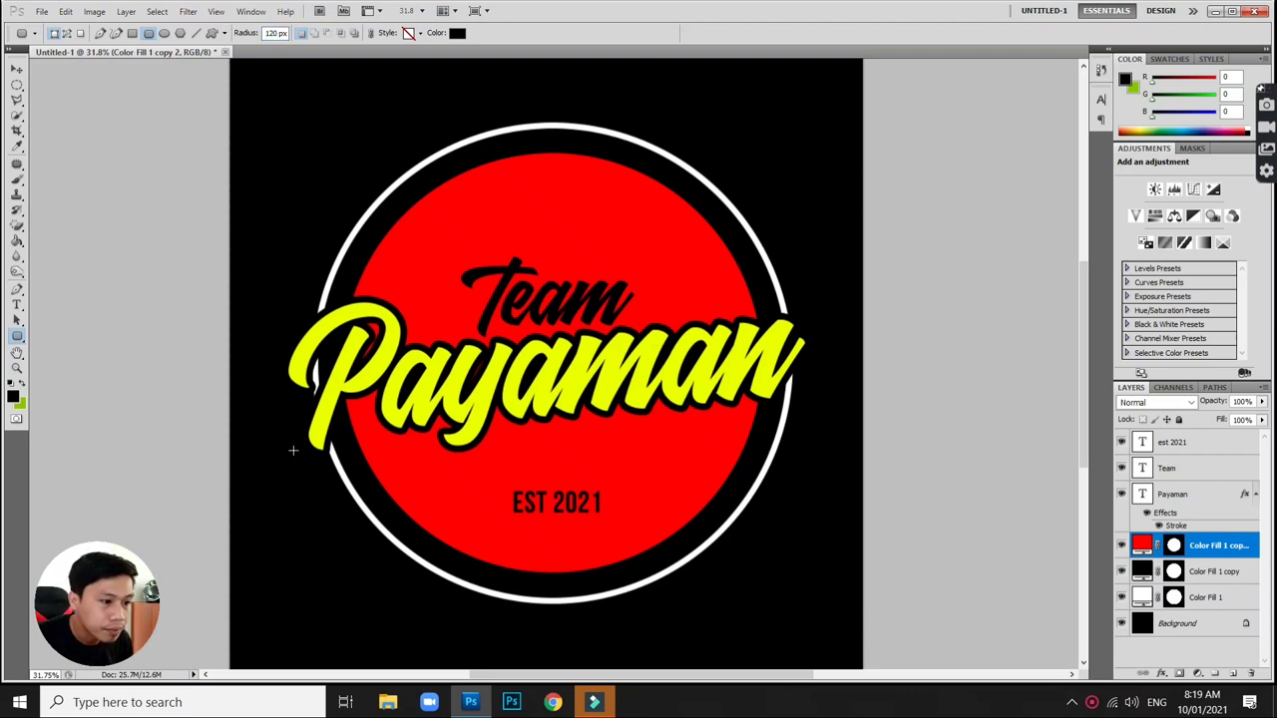
drag(292, 433, 804, 454)
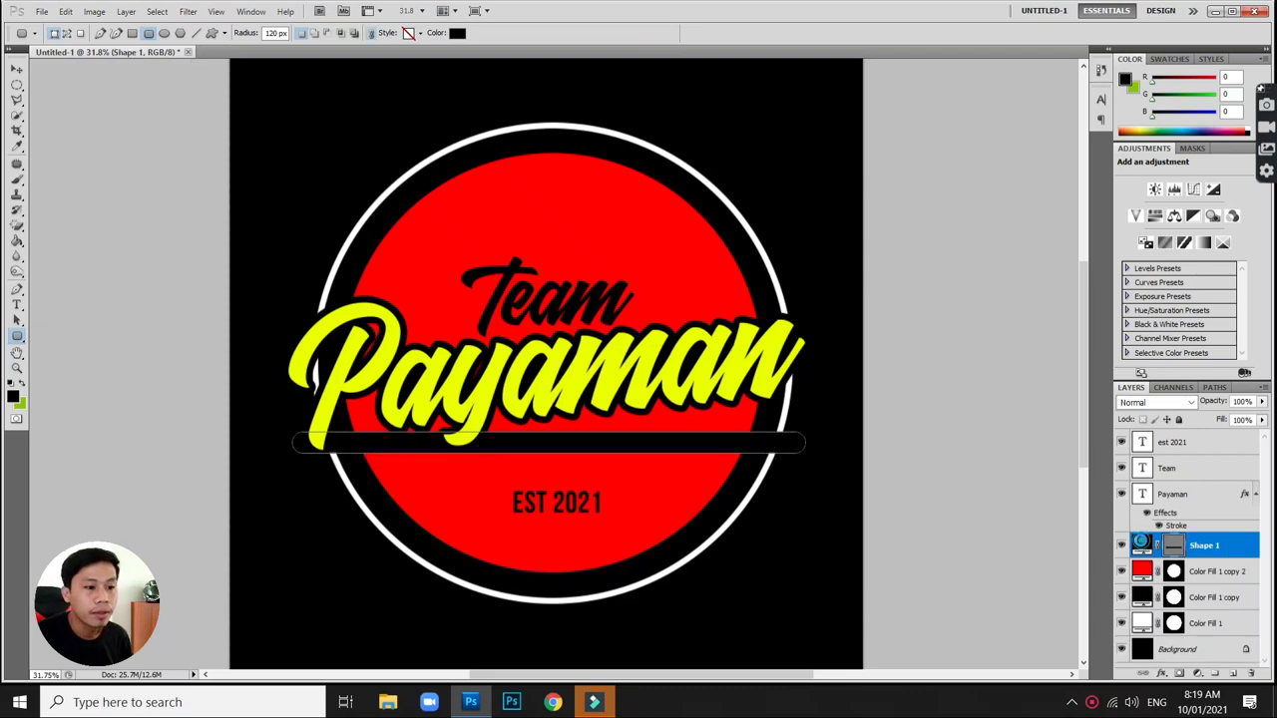
- Fill the bar with the yellow sampled from the Payaman lettering
double_click(1142, 544)
click(646, 351)
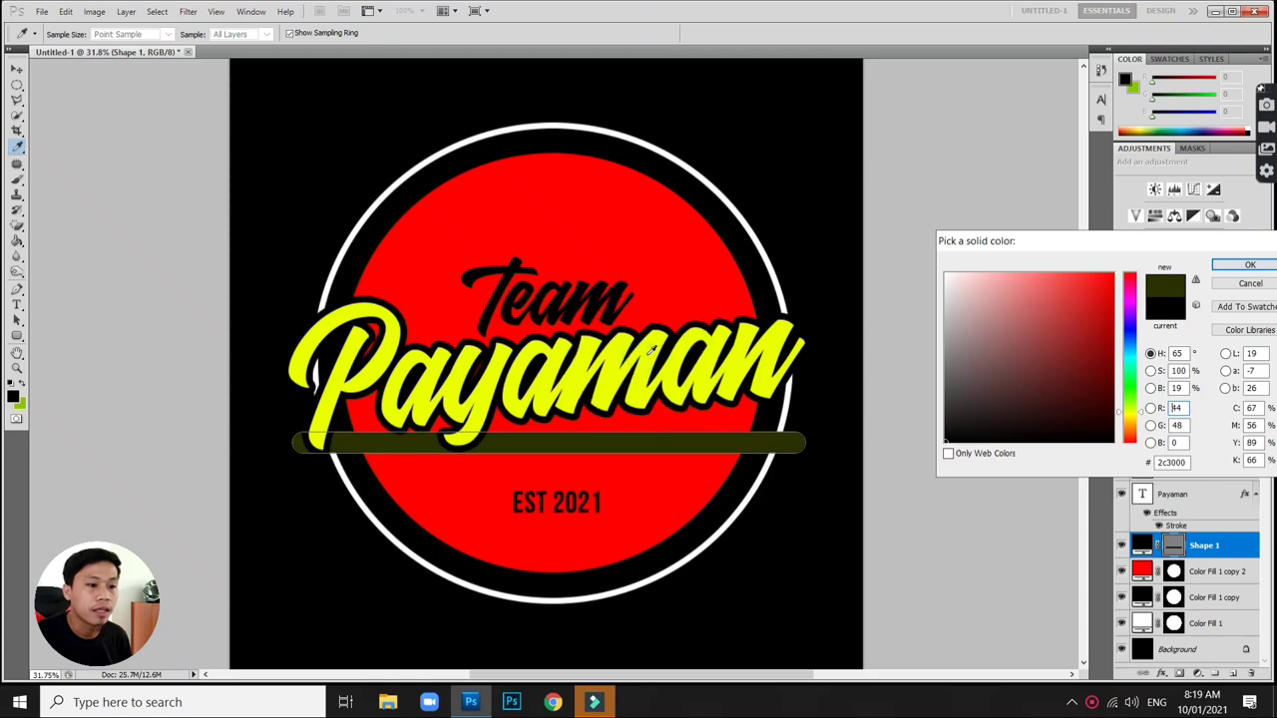
click(638, 351)
key(Return)
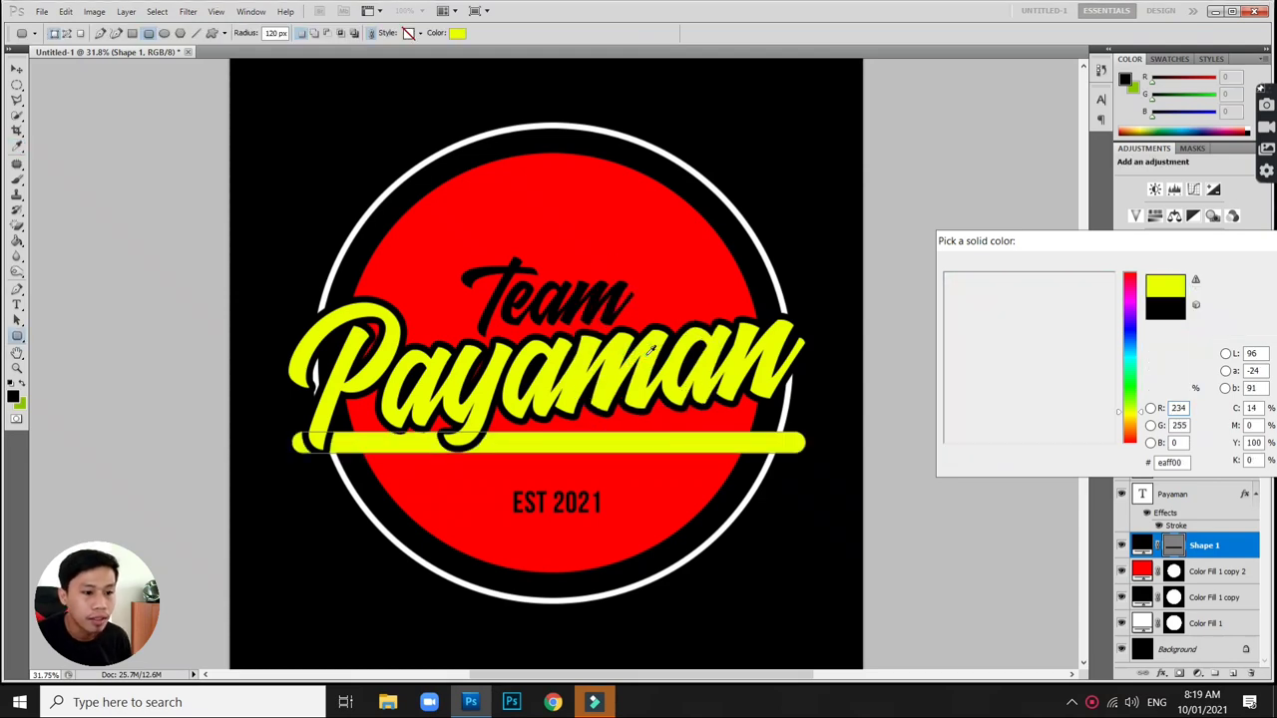
- Lock the position of the Payaman text layer
click(18, 68)
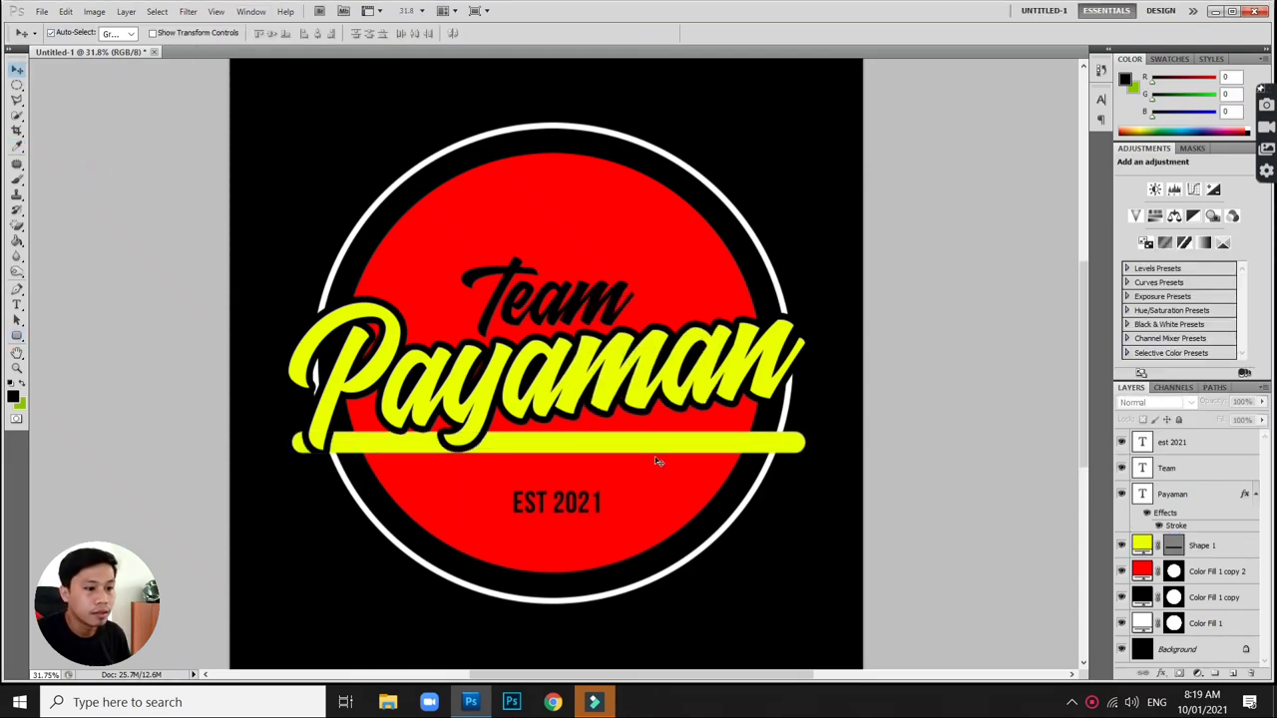
drag(701, 451, 701, 442)
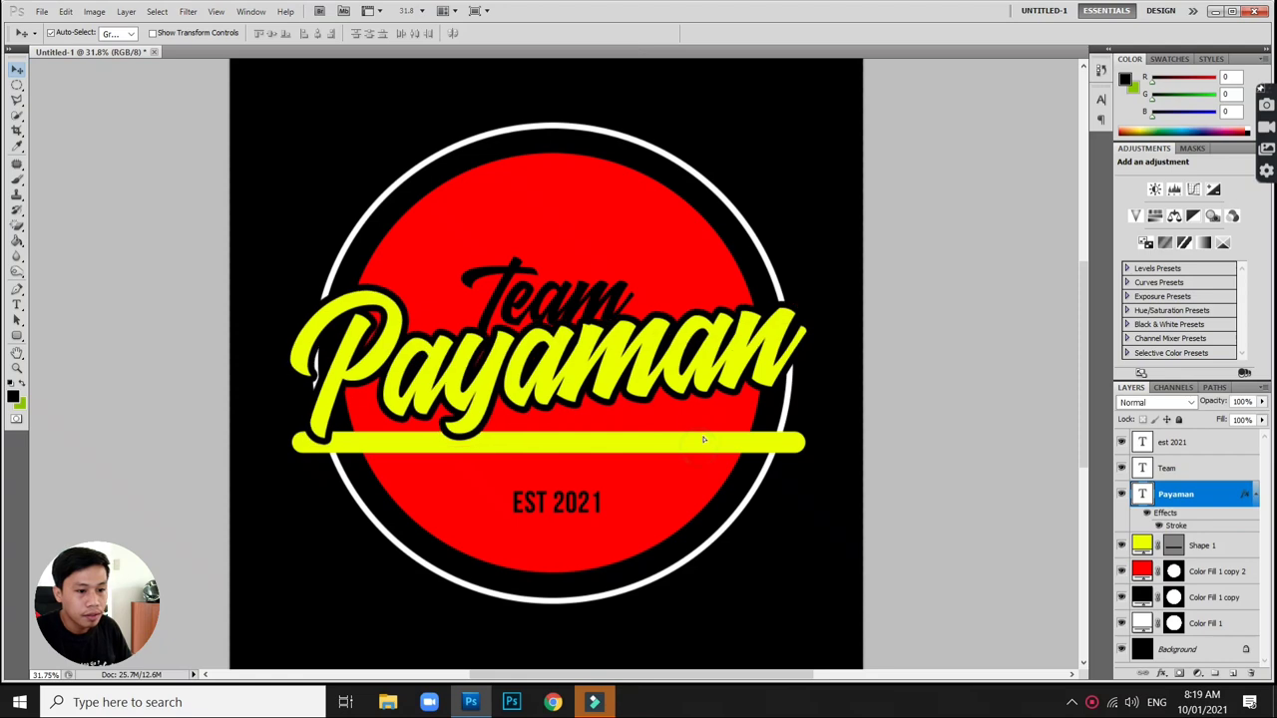
click(838, 503)
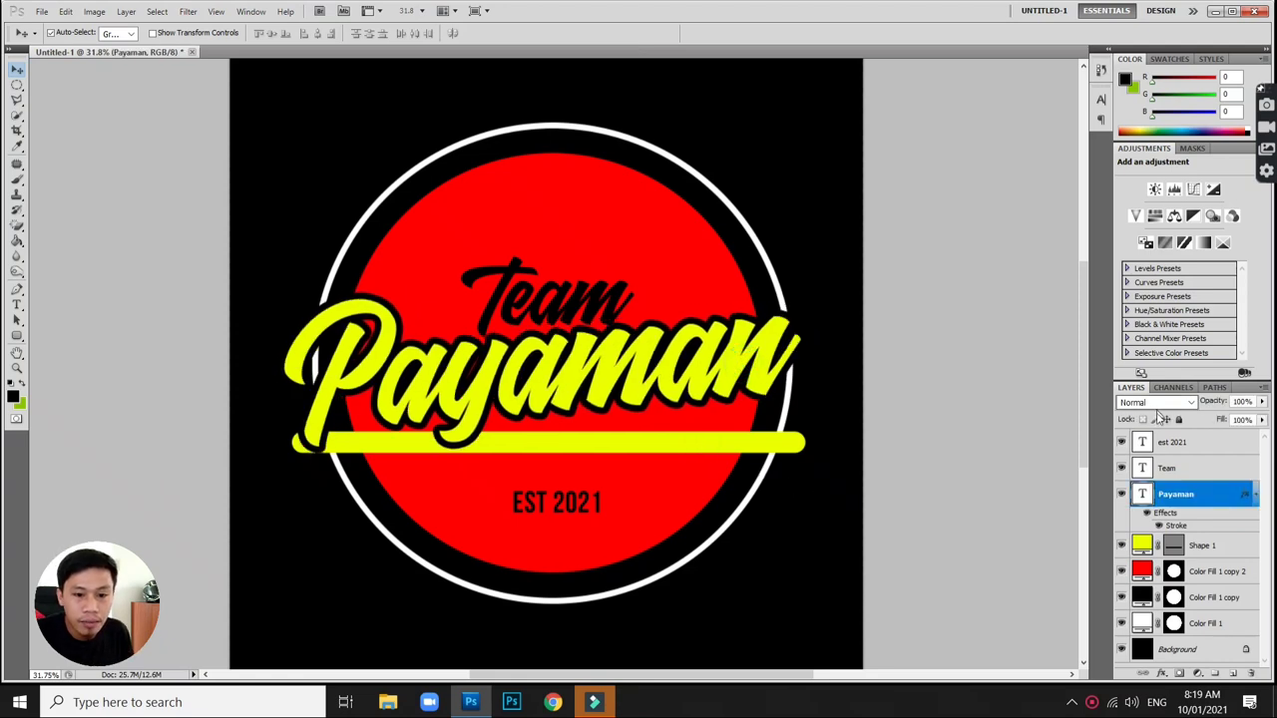
click(1167, 420)
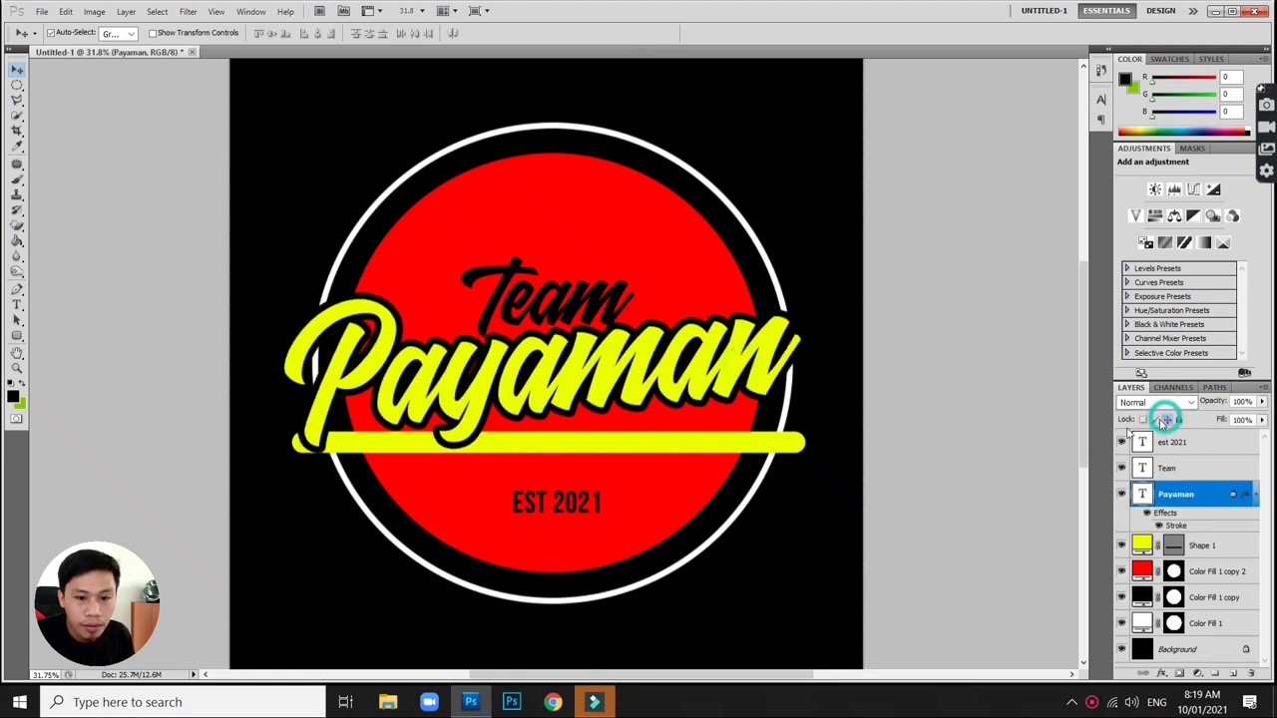
- Convert the yellow bar to a smart object and move it up beneath Payaman
click(609, 449)
key(ctrl+t)
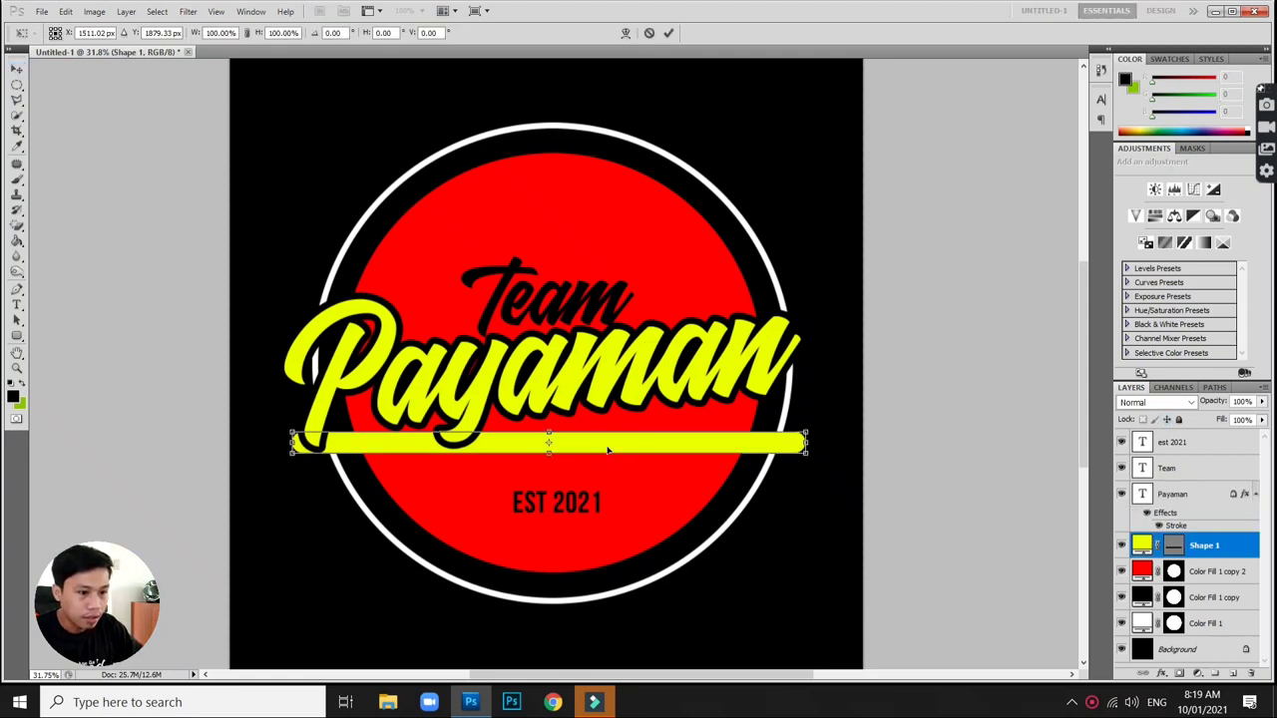
right_click(608, 451)
click(841, 564)
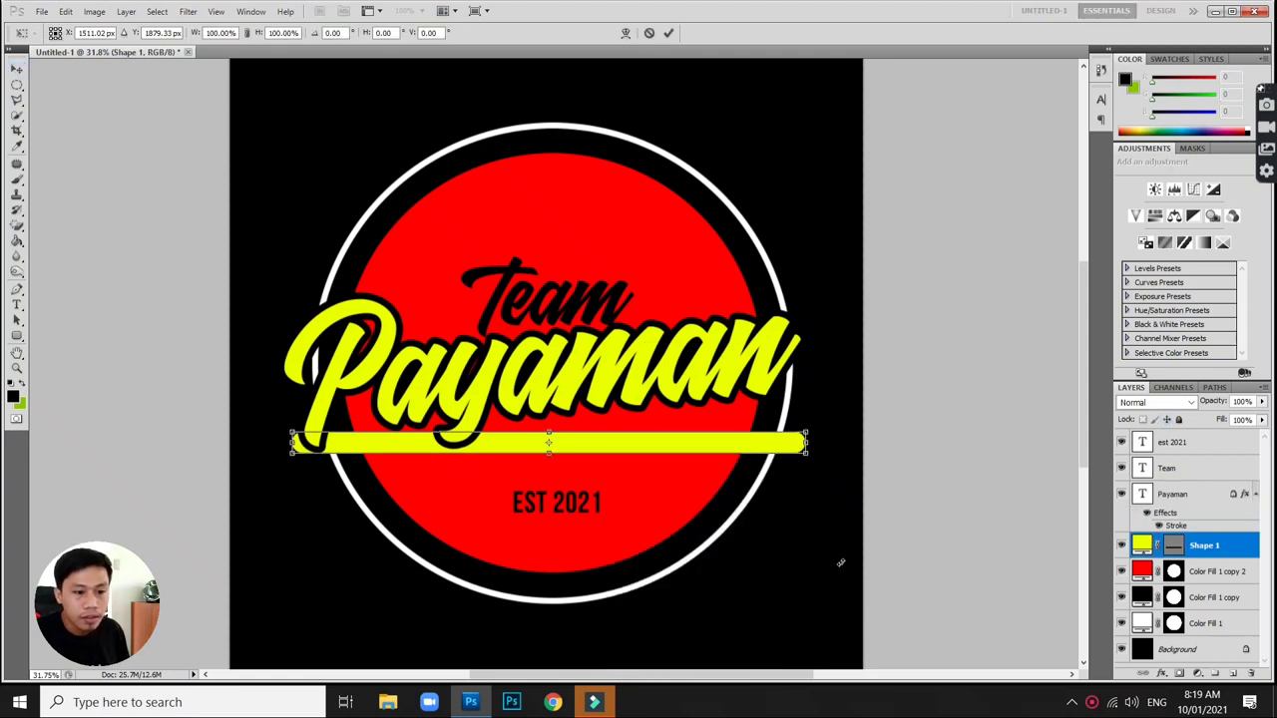
key(Return)
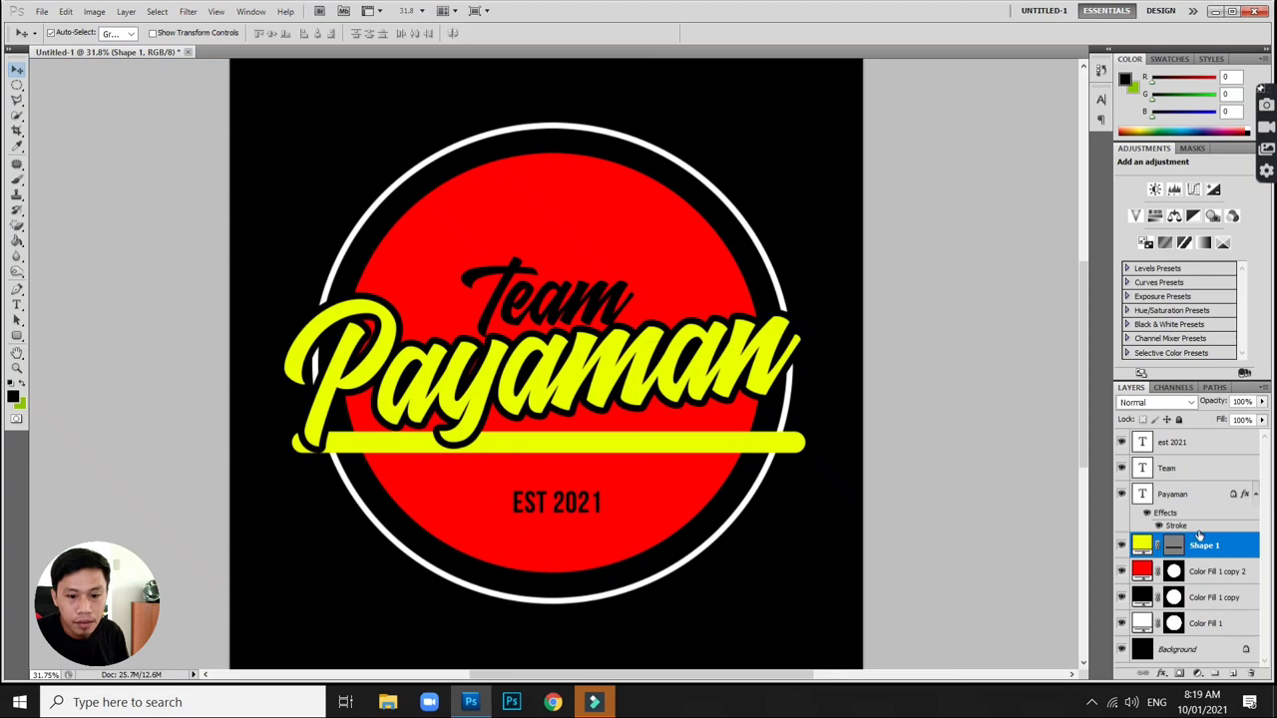
right_click(1199, 536)
click(1181, 296)
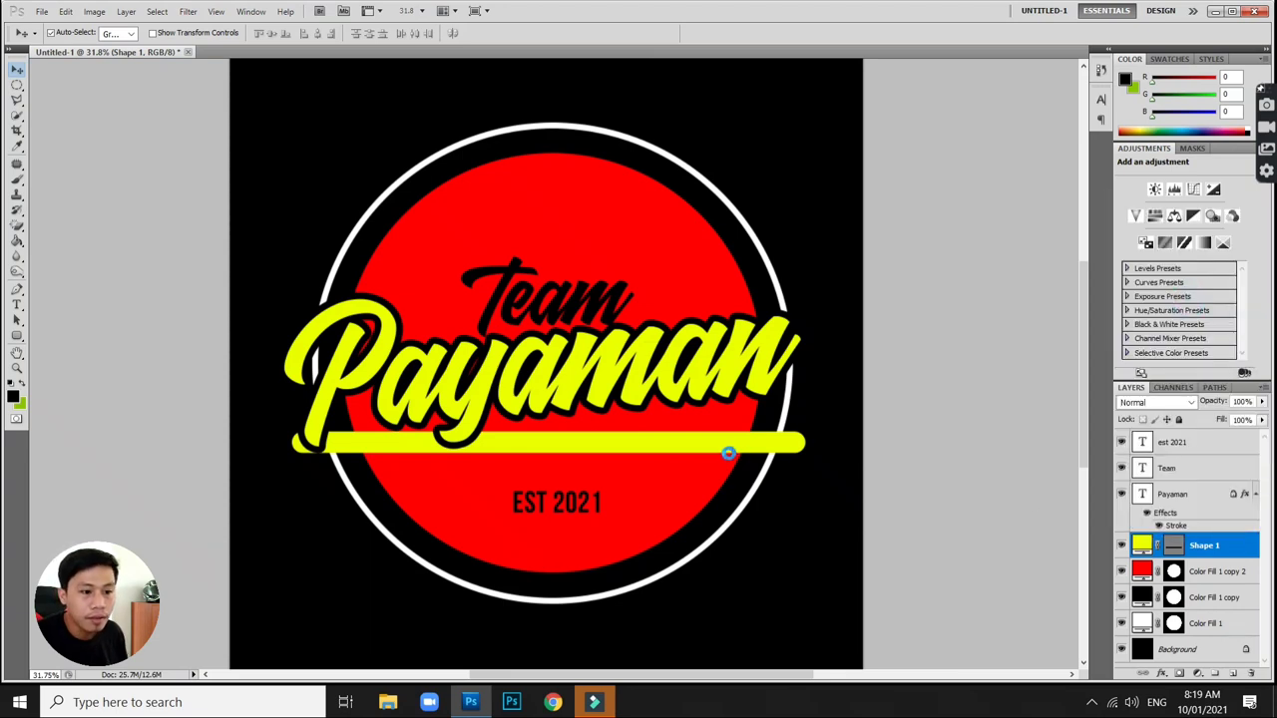
mouse_move(755, 451)
mouse_down()
mouse_move(758, 425)
mouse_move(723, 415)
mouse_up()
key(ctrl+t)
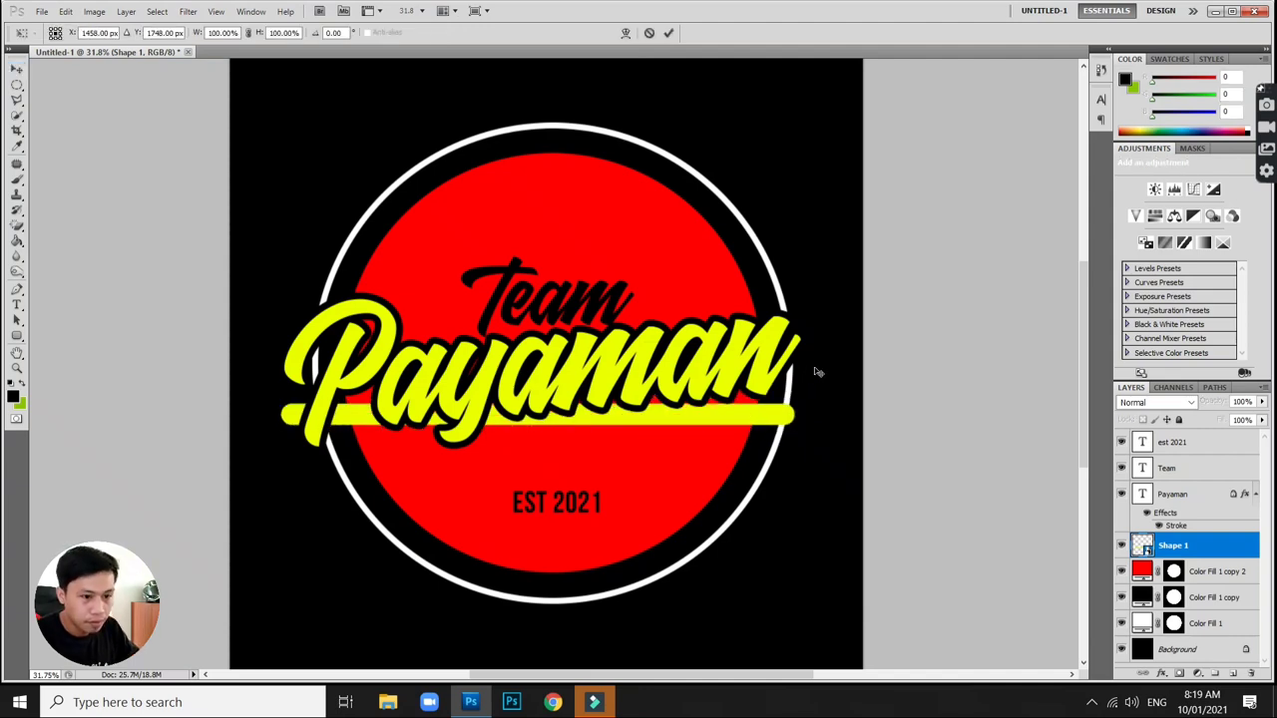
- Tilt the yellow bar about -3° counter-clockwise and put it into warp mode
drag(816, 364, 732, 404)
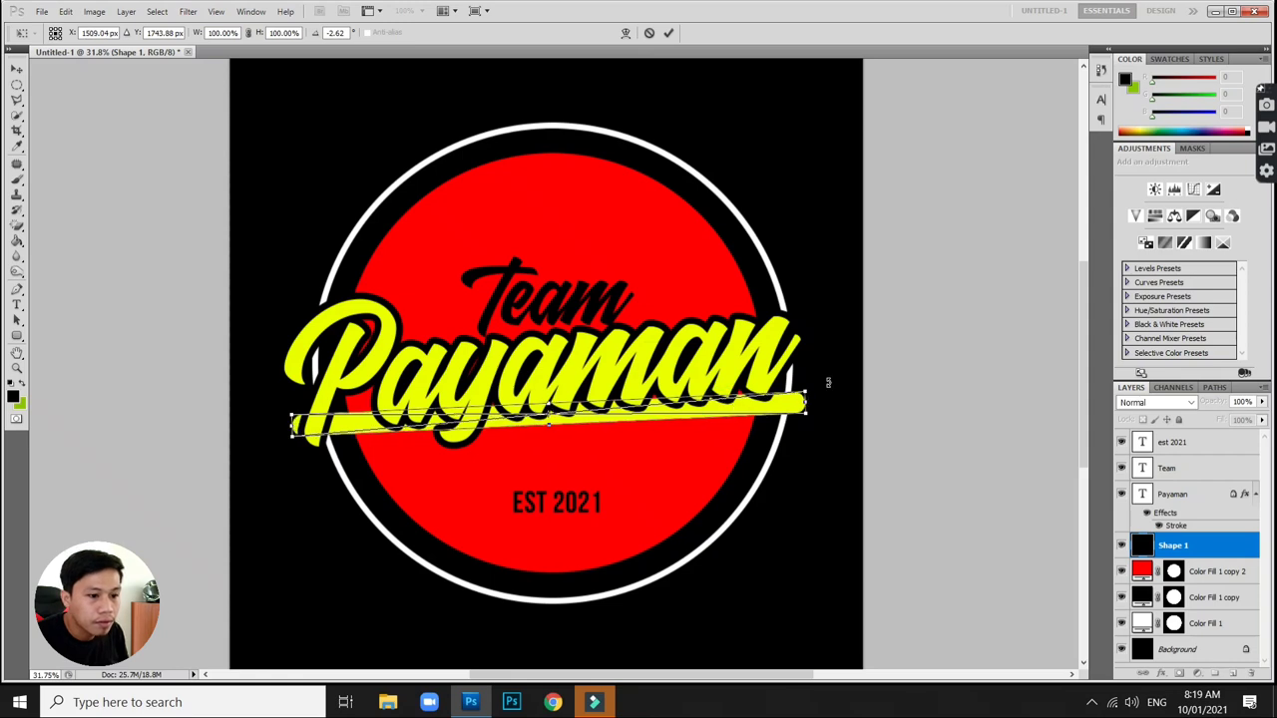
drag(828, 382, 827, 373)
right_click(719, 410)
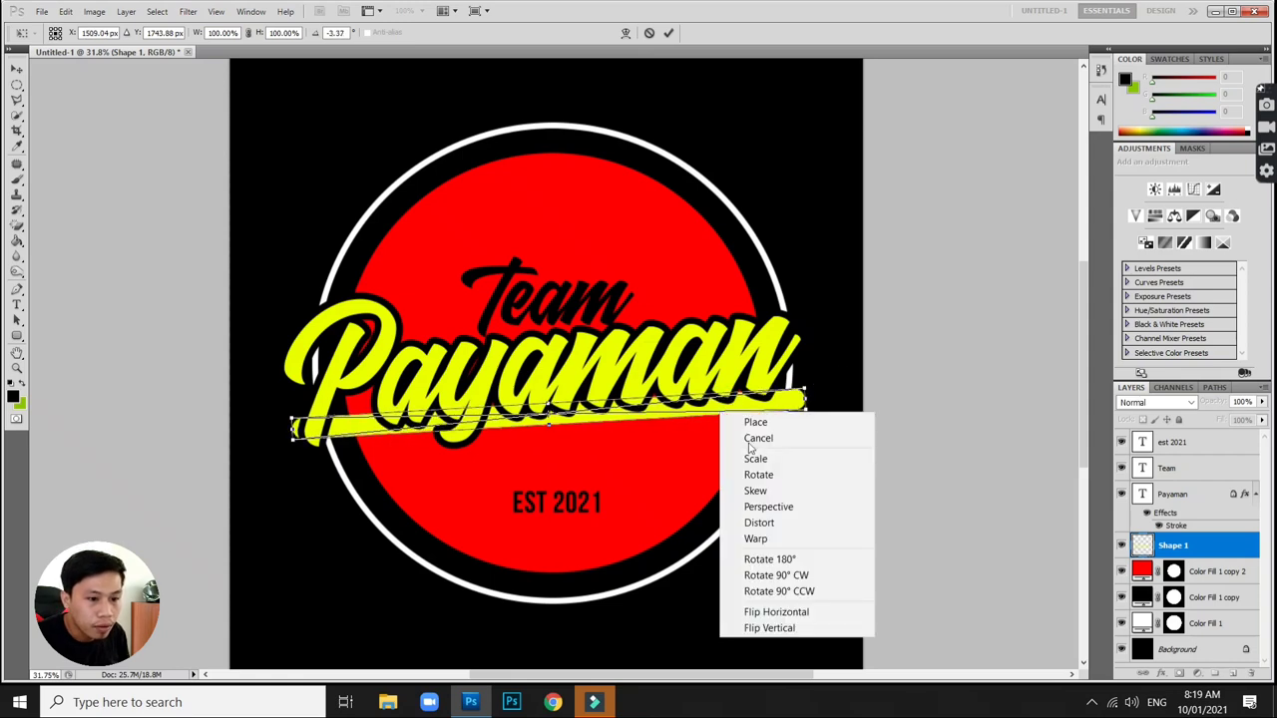
click(755, 538)
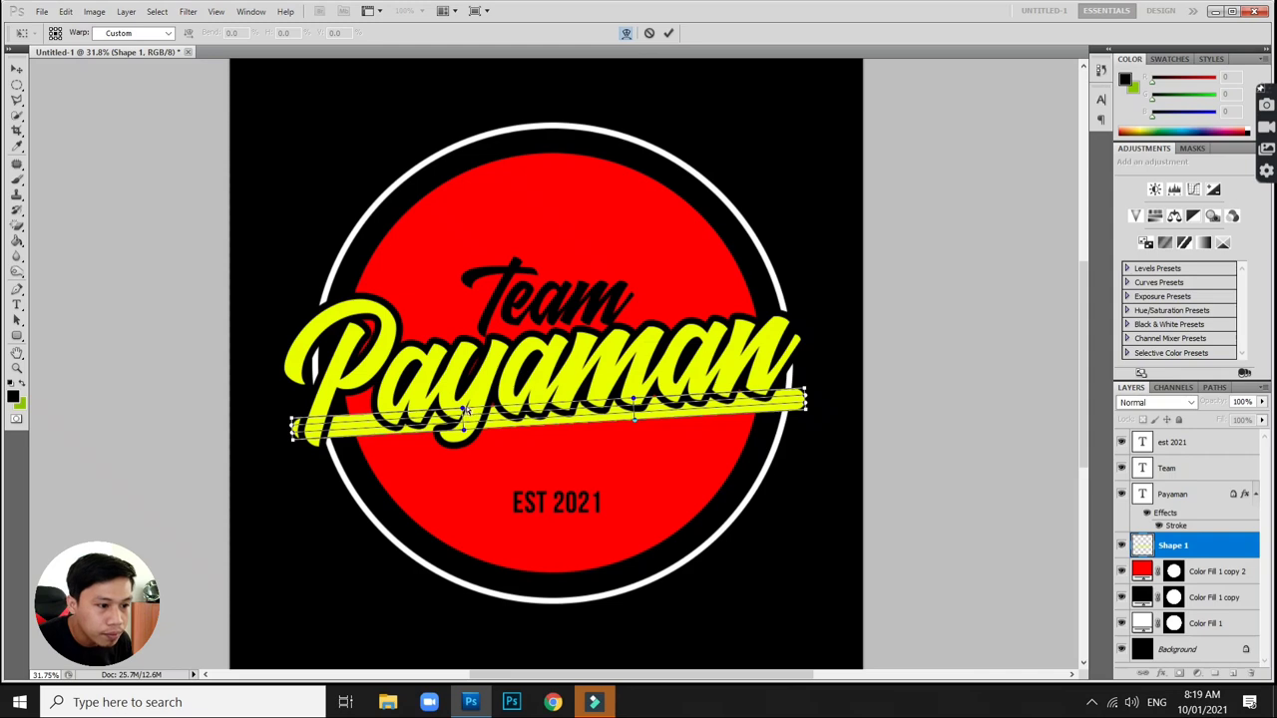
- Warp the bar into a swoosh sweeping down to the left, then nudge it right
drag(464, 408, 465, 403)
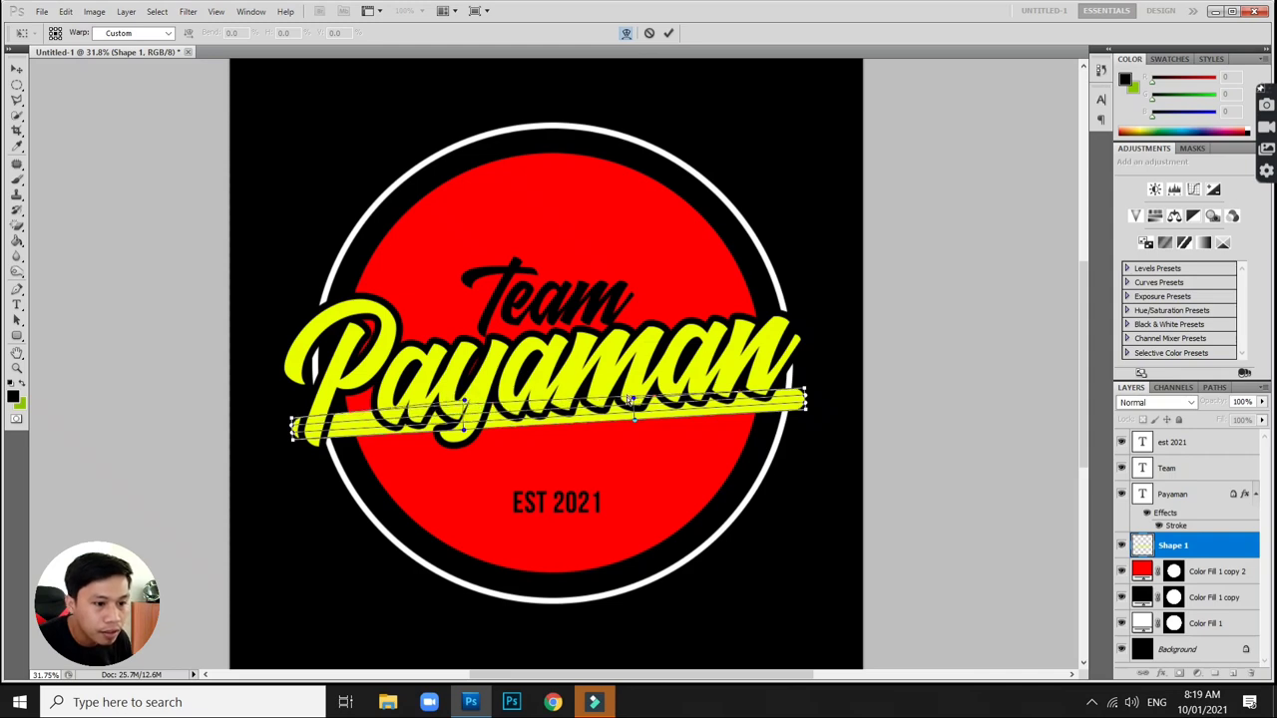
drag(629, 399, 633, 387)
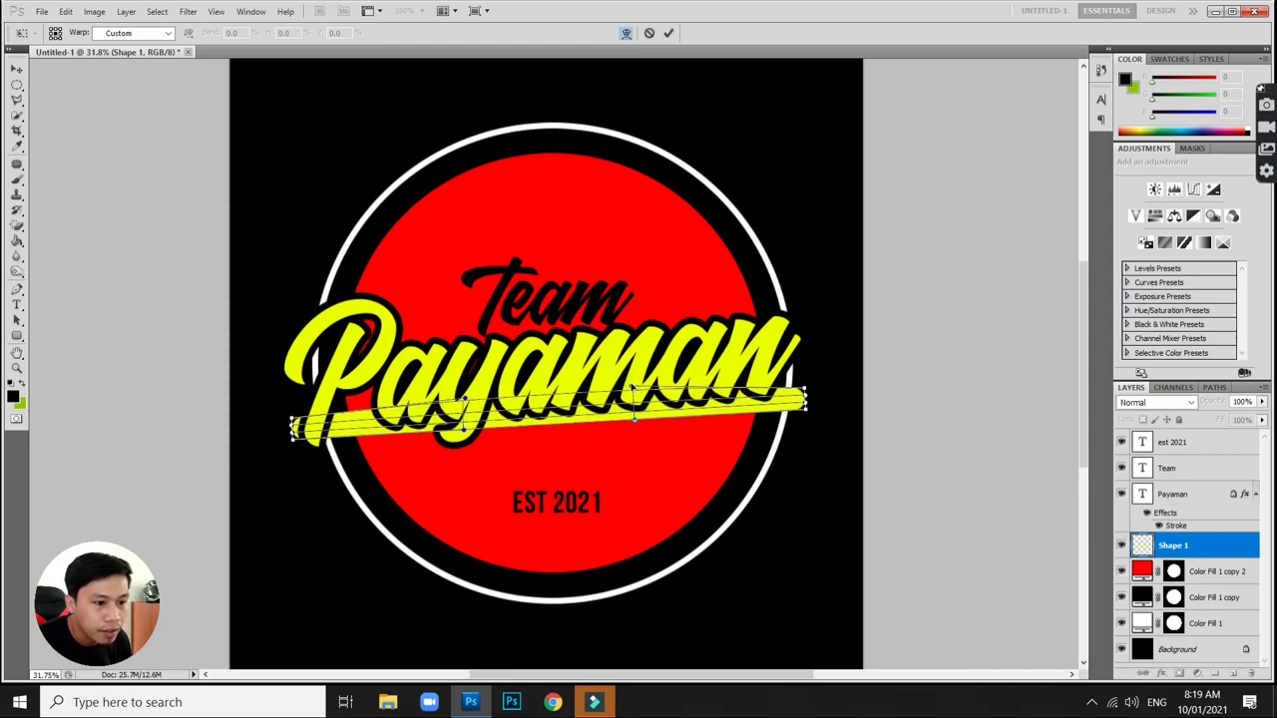
drag(465, 427, 637, 411)
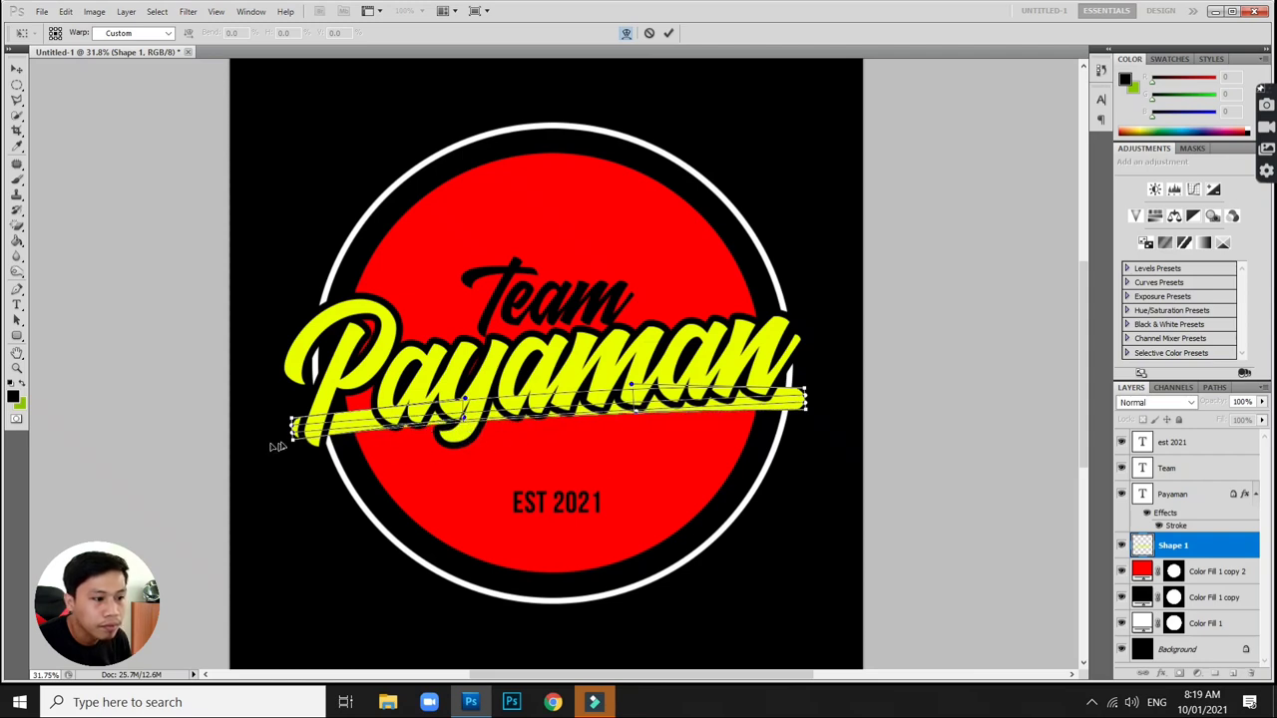
drag(292, 436, 298, 460)
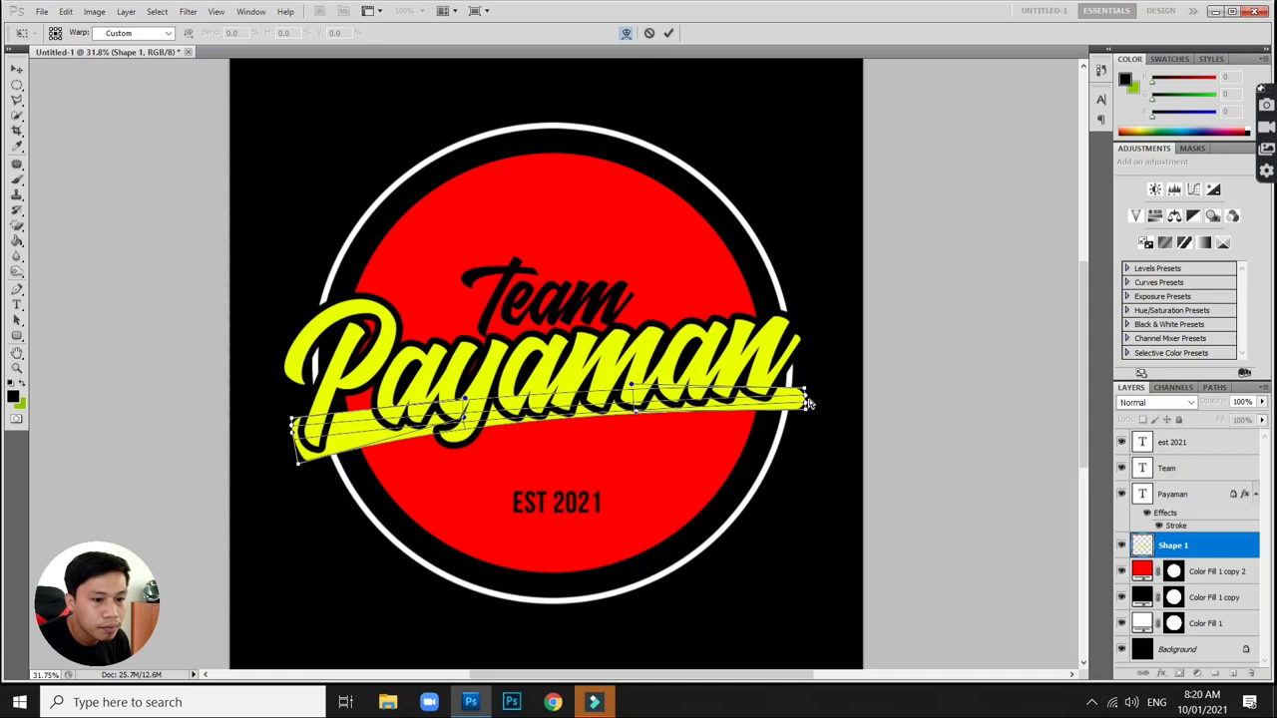
drag(805, 389, 806, 392)
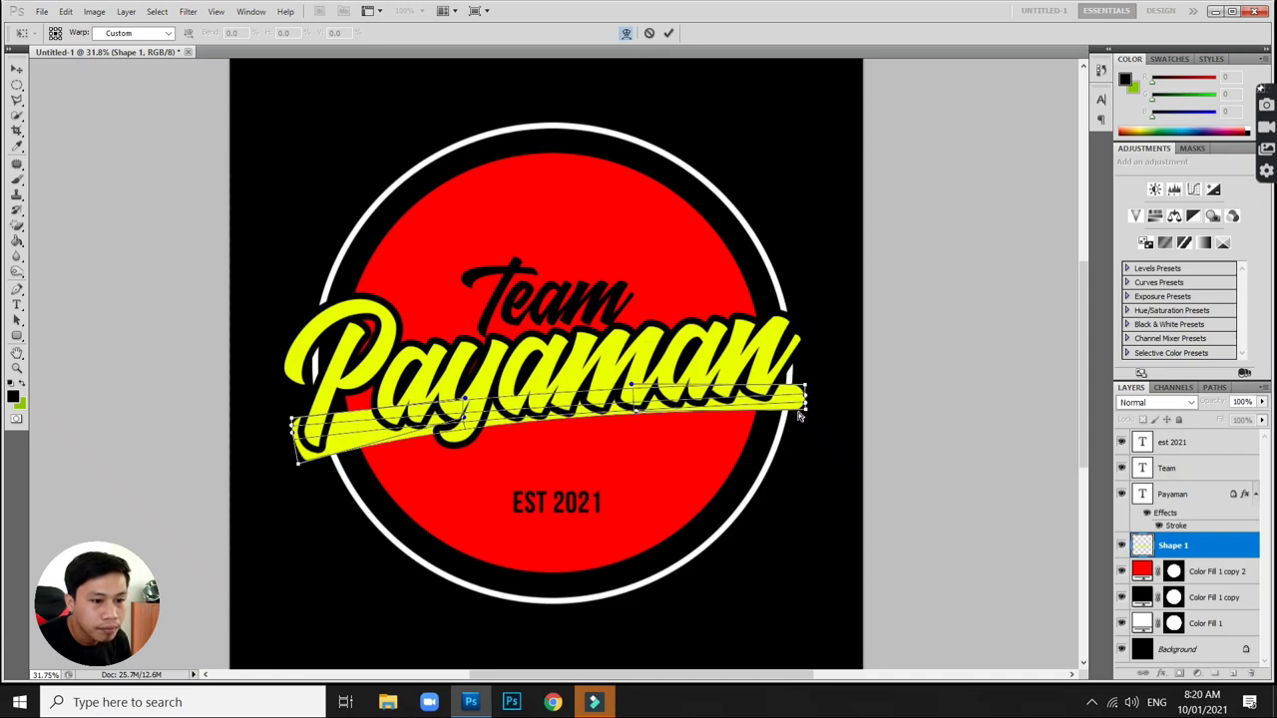
drag(295, 420, 284, 410)
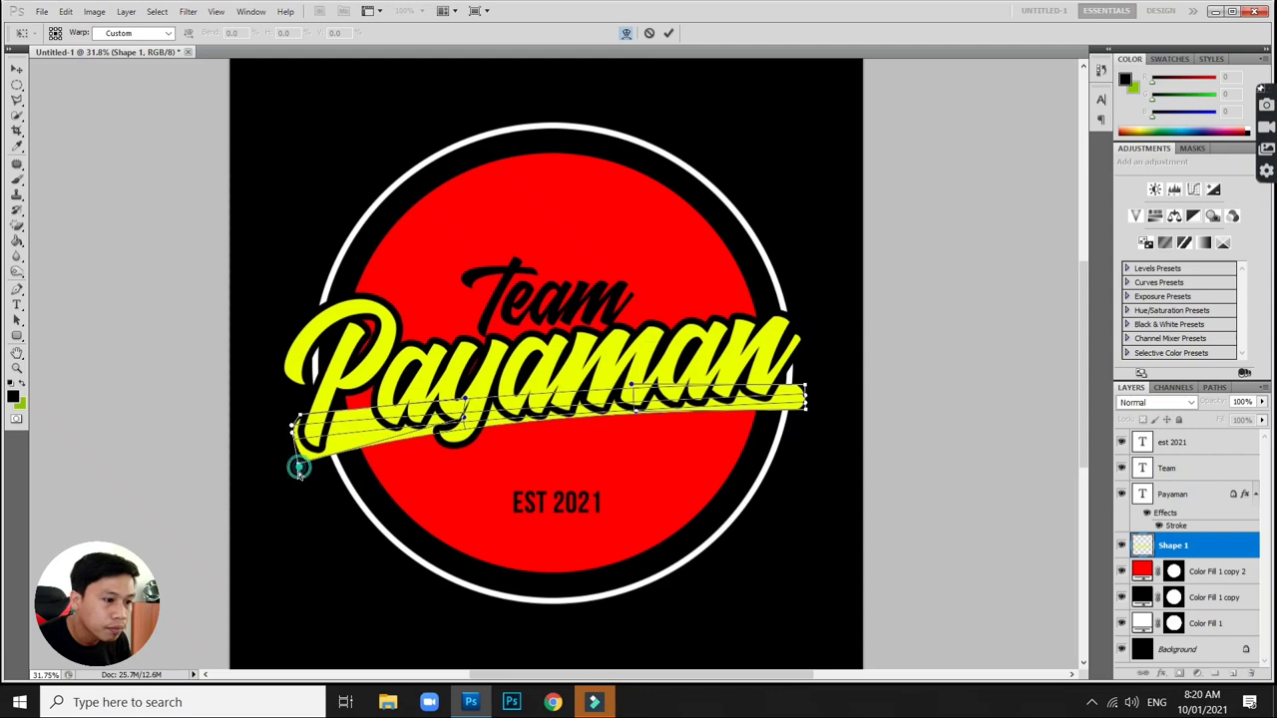
drag(298, 462, 303, 472)
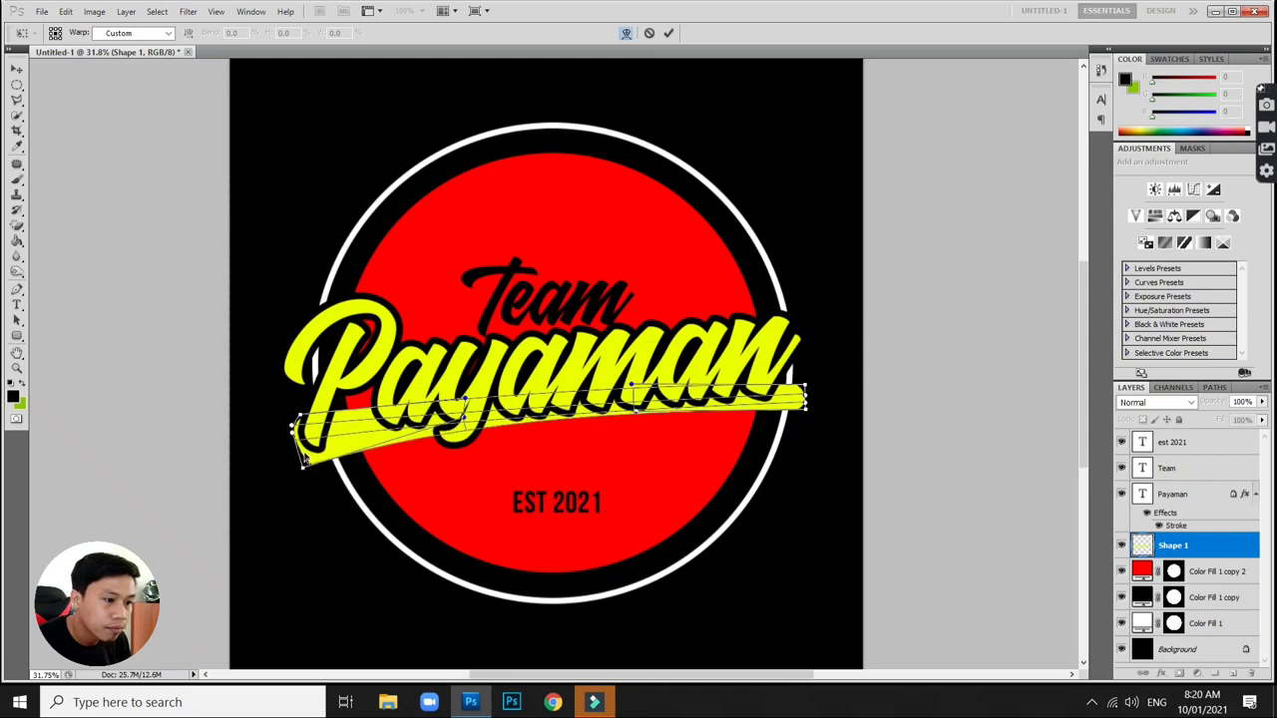
key(Return)
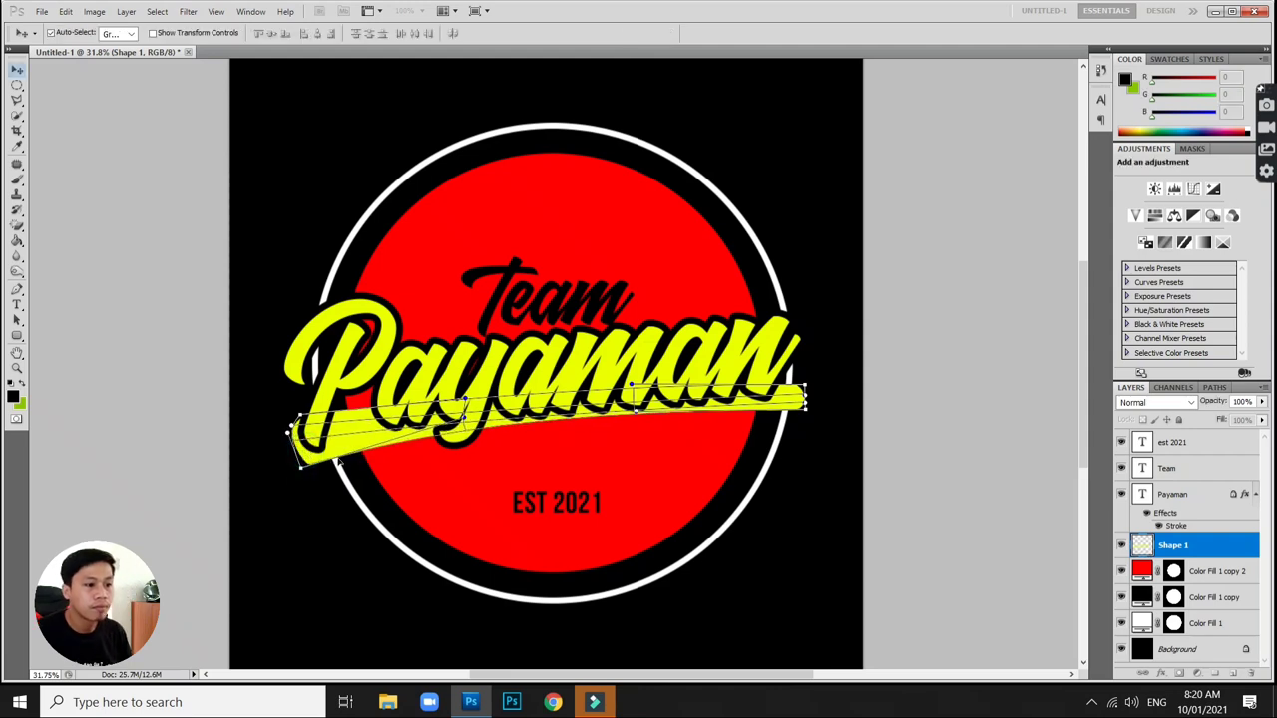
scroll(728, 447, down, 3)
scroll(708, 436, up, 2)
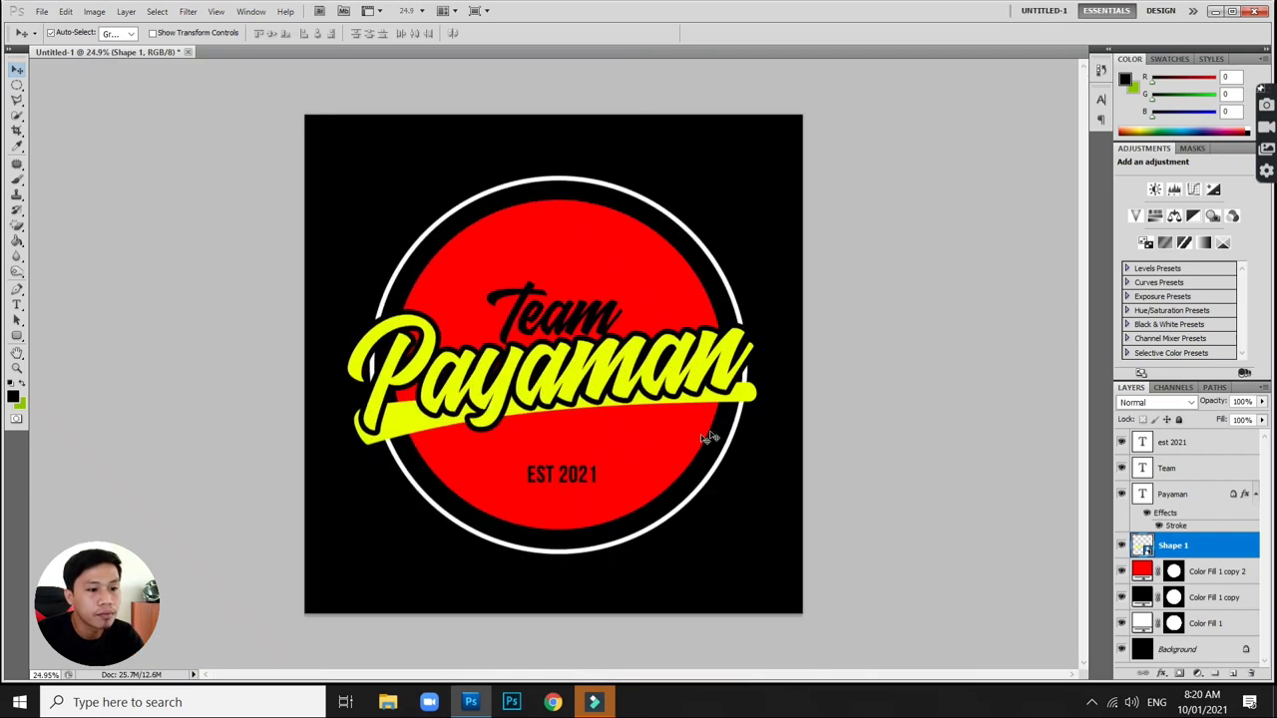
scroll(710, 436, up, 1)
key(Right)
key(Right)
- Add a black outside Stroke effect to the yellow swoosh, matching the Payaman outline
key(Right)
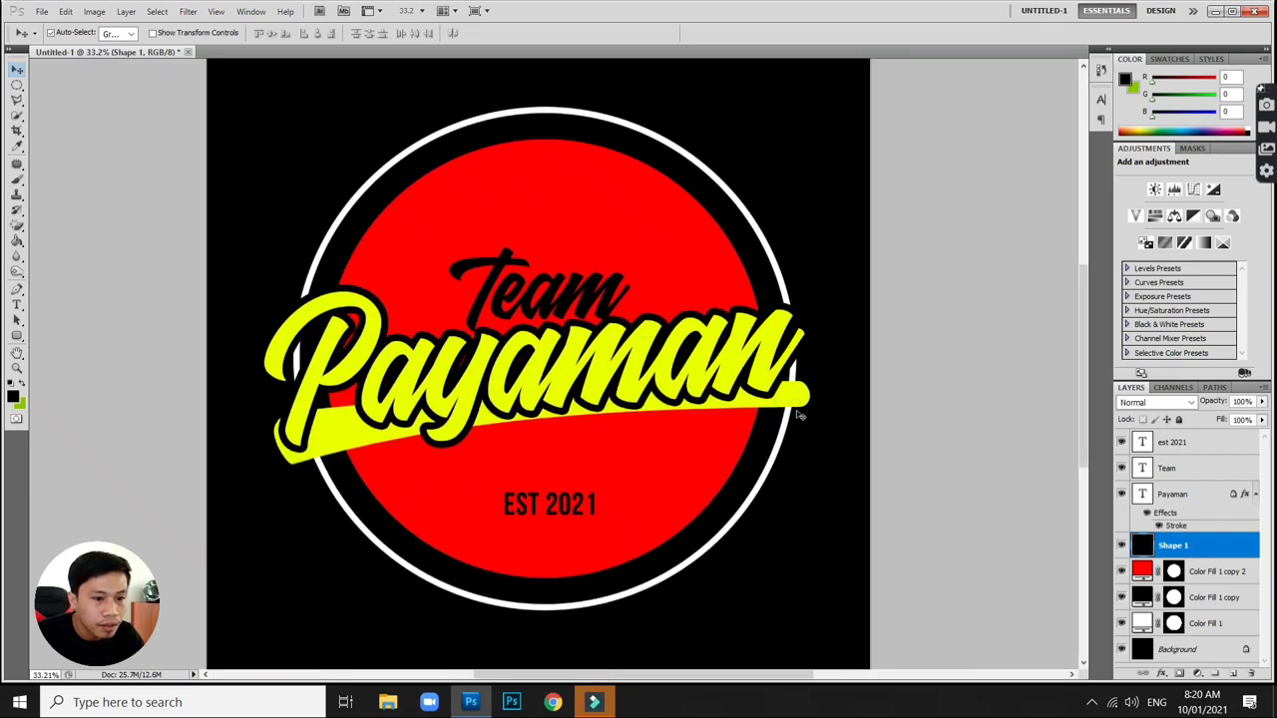
key(Right)
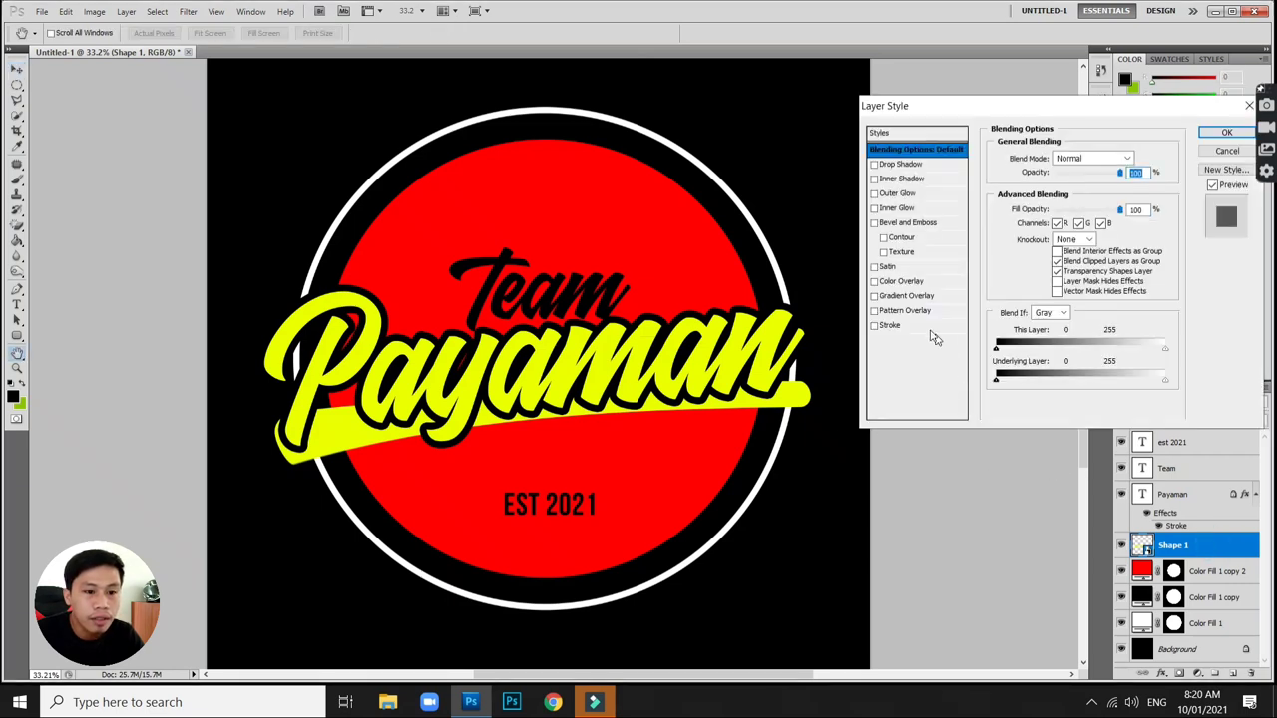
click(921, 325)
click(1130, 157)
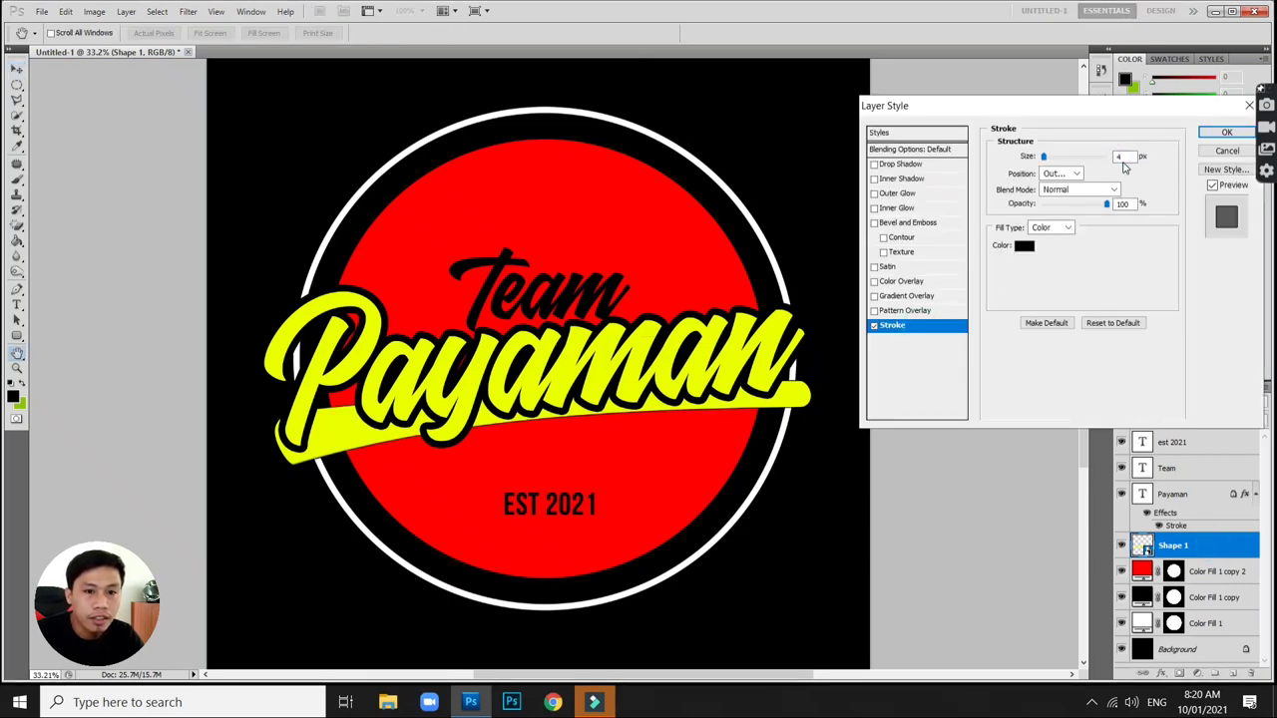
text(10)
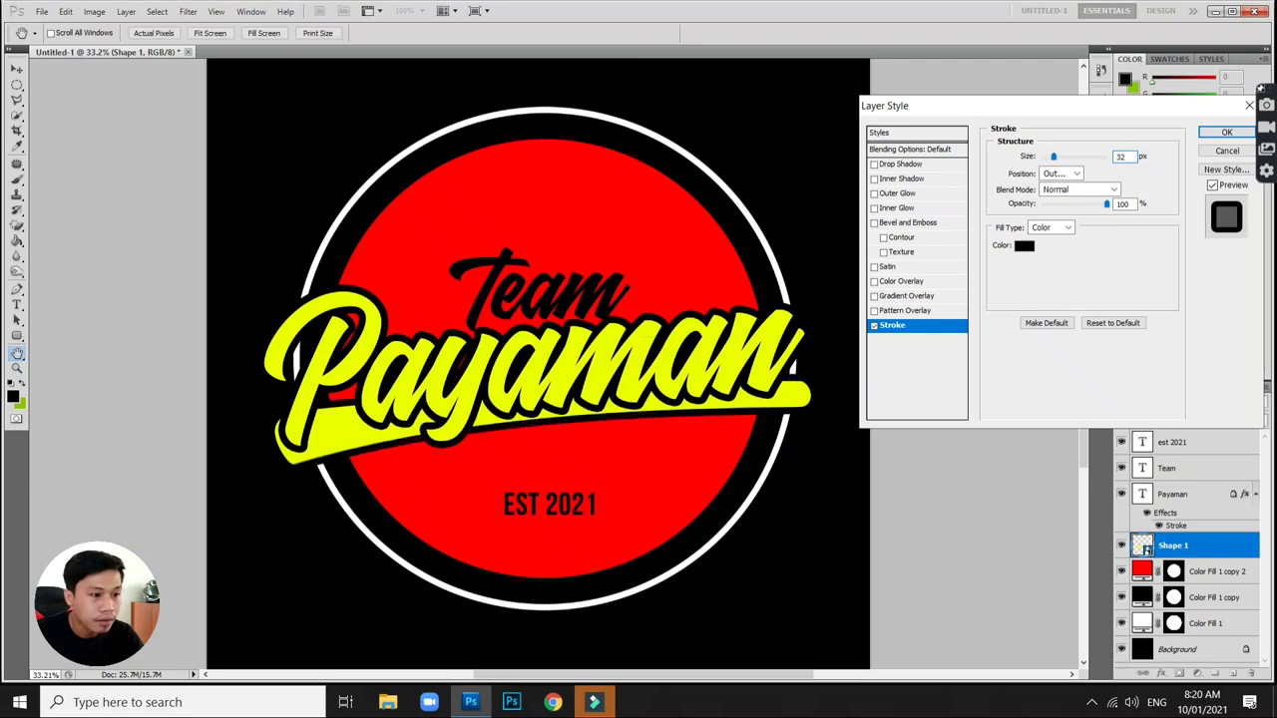
key(Return)
scroll(603, 367, down, 2)
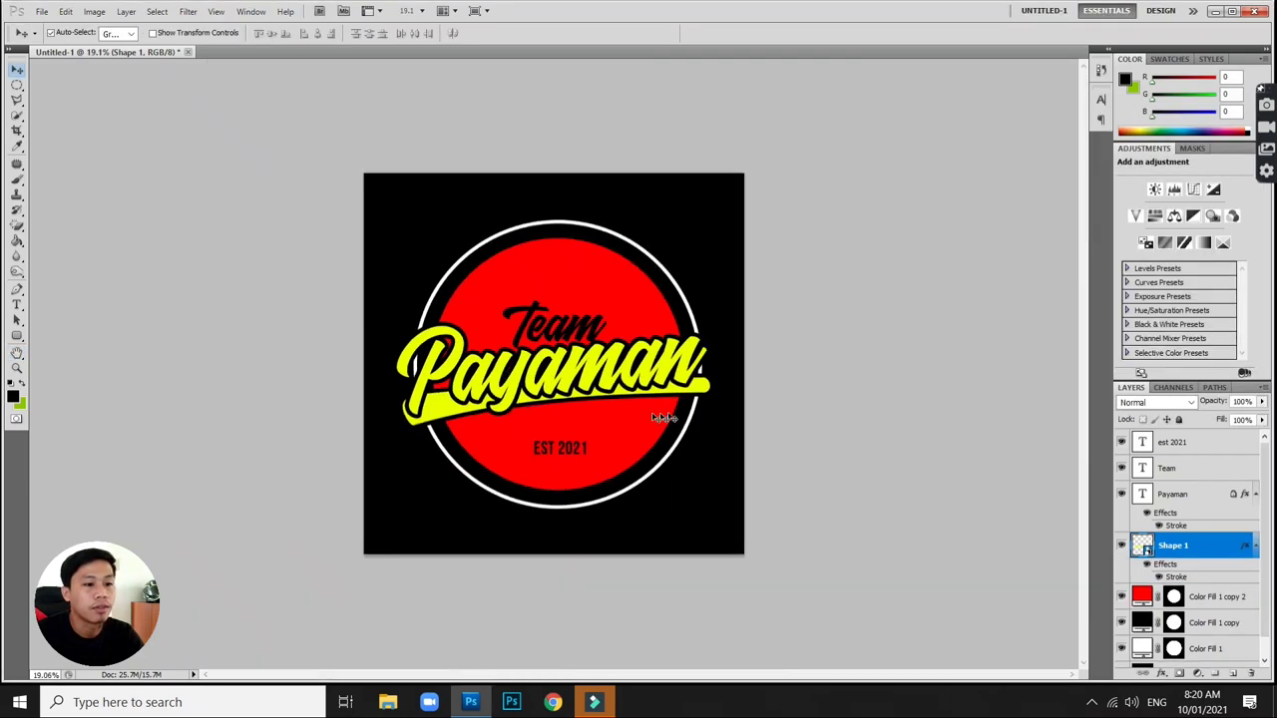
scroll(699, 389, up, 1)
scroll(755, 400, up, 1)
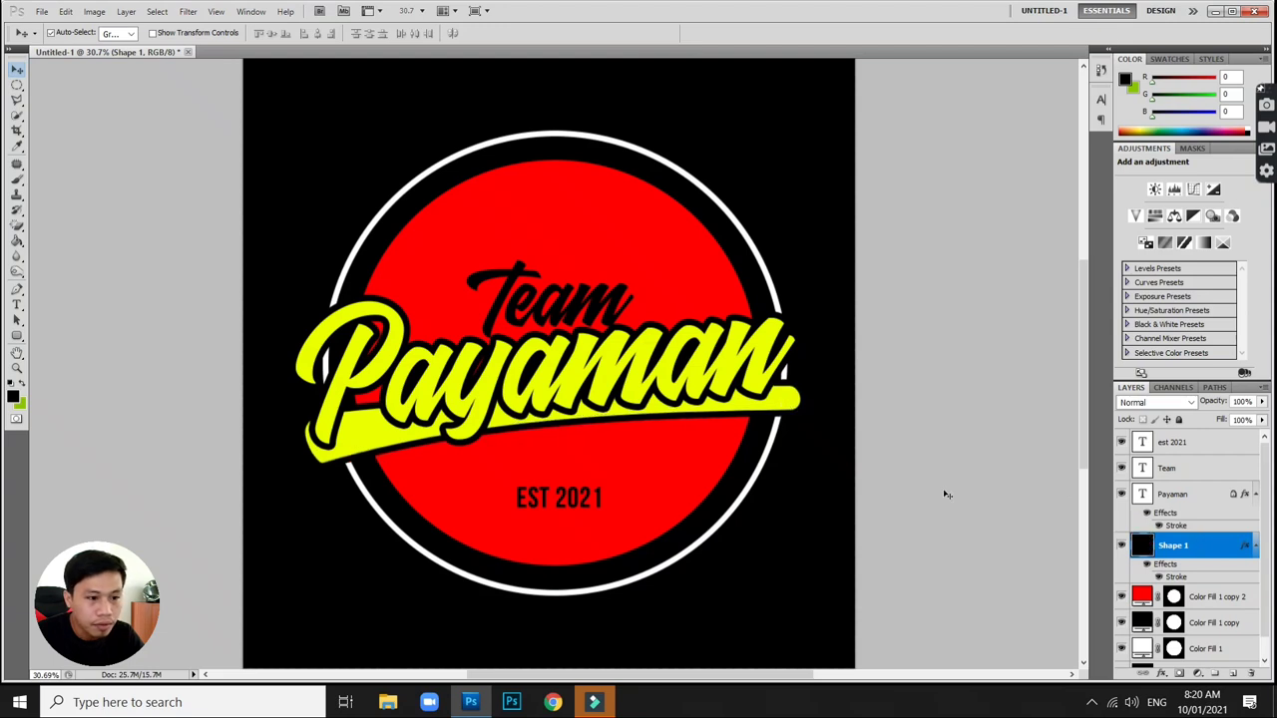
click(591, 299)
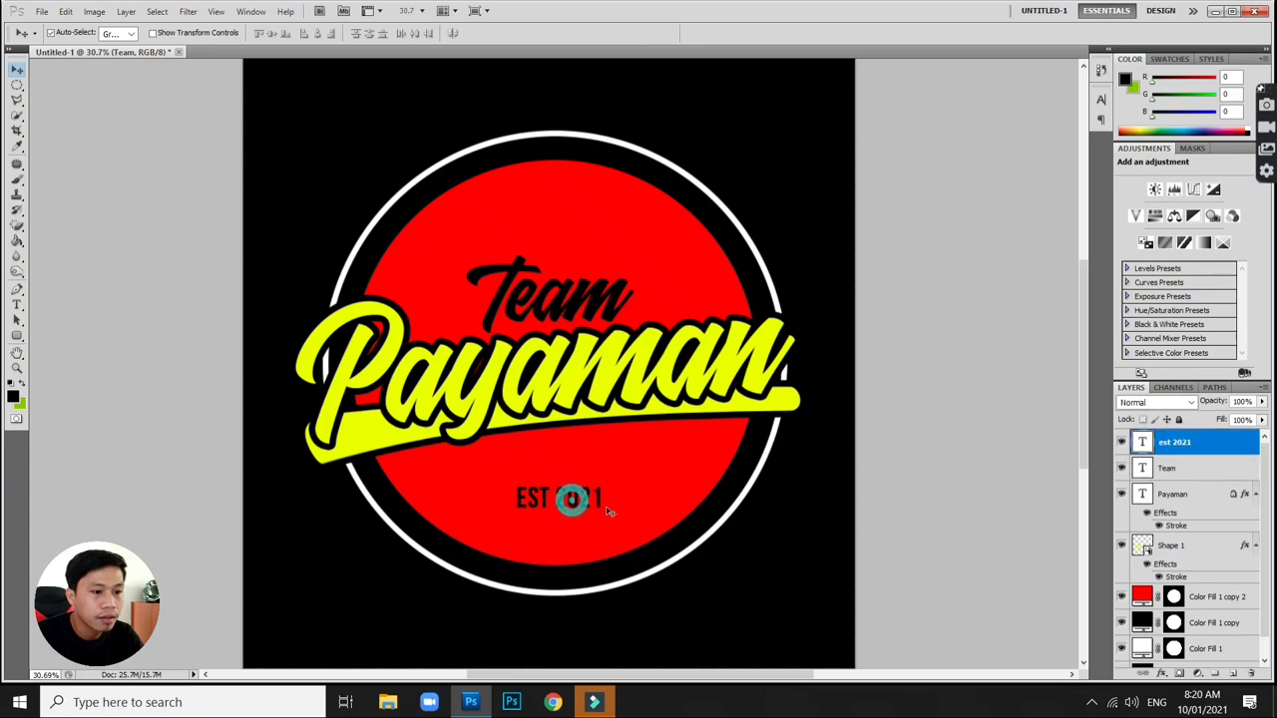
click(572, 499)
scroll(738, 532, down, 2)
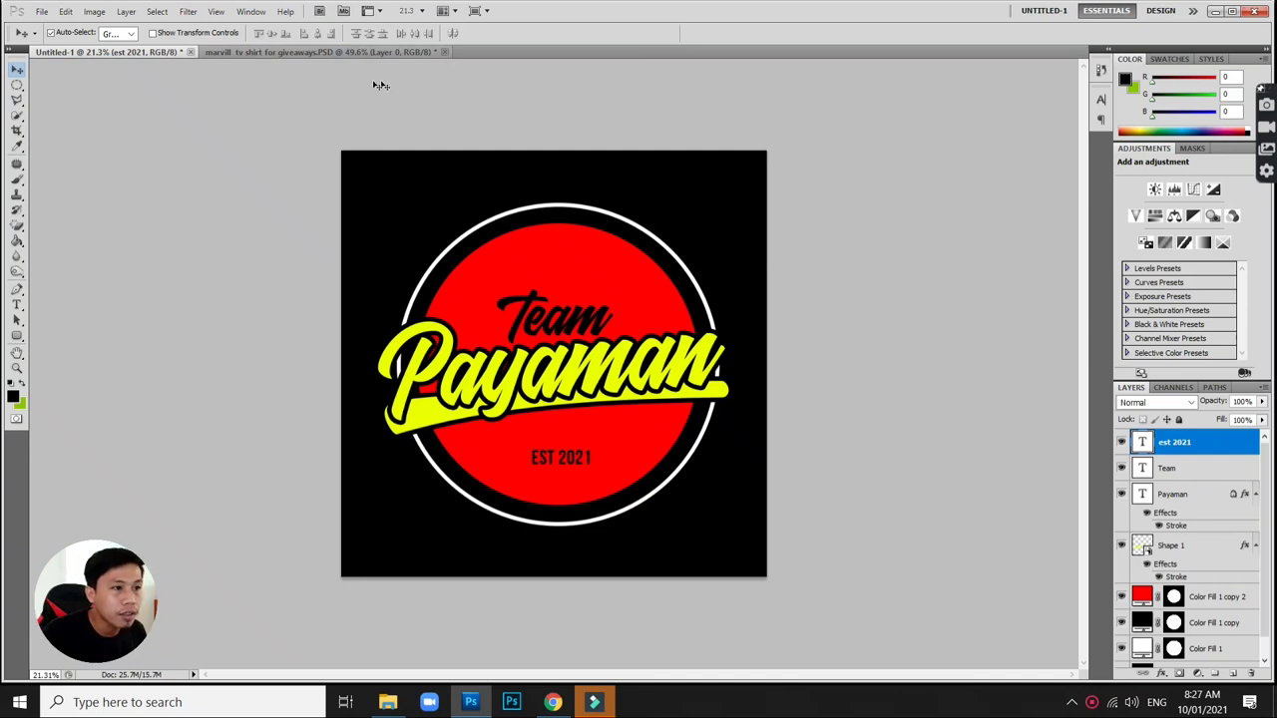
click(335, 52)
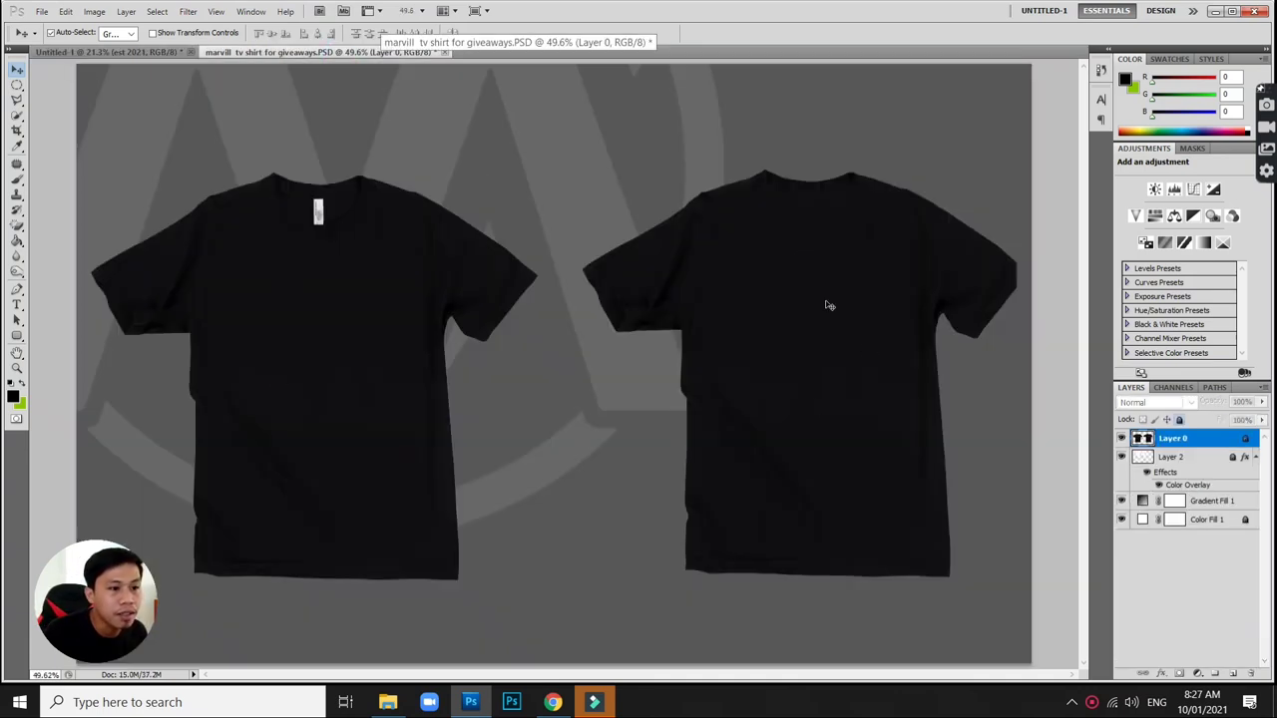
key(ctrl+minus)
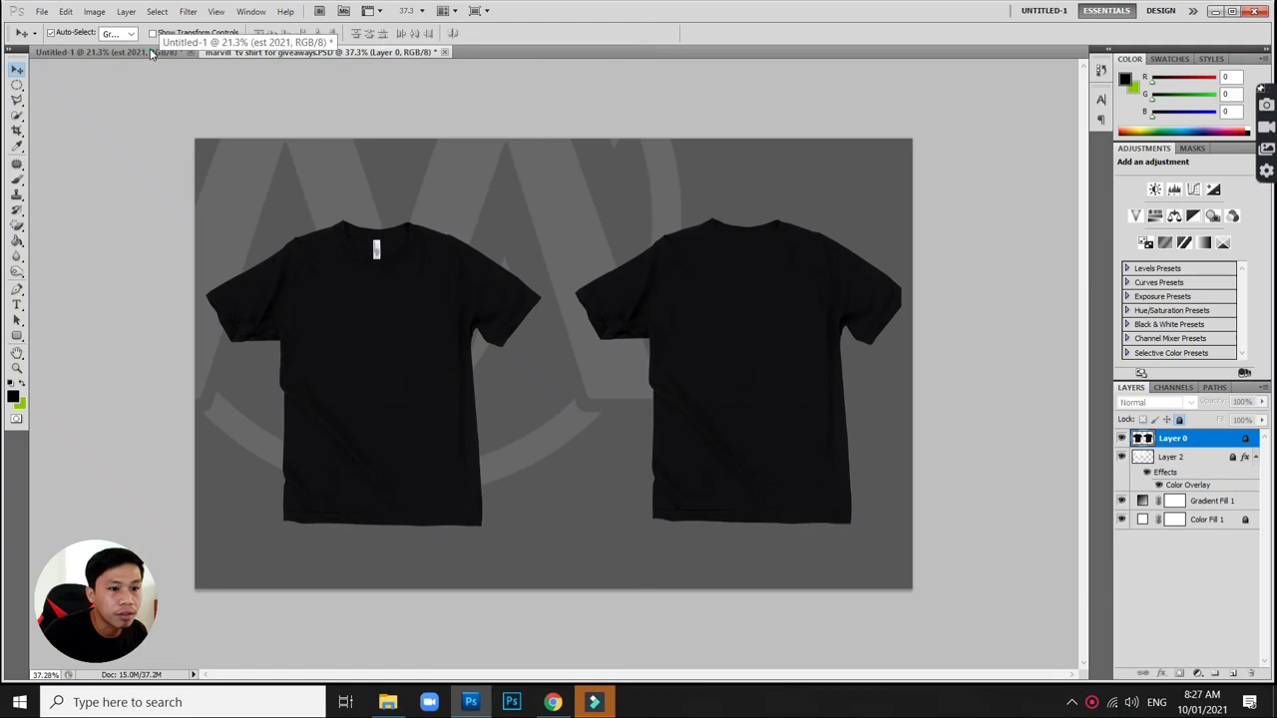
click(150, 51)
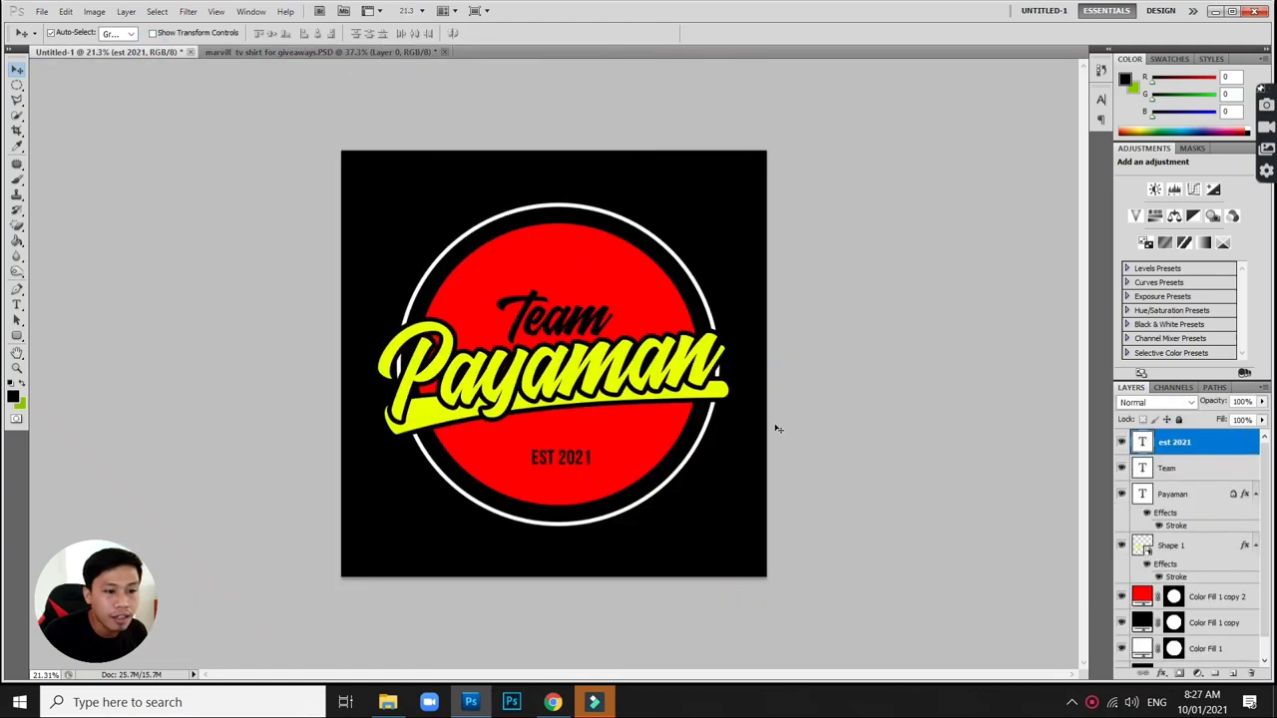
scroll(1056, 520, up, 1)
scroll(1208, 620, down, 1)
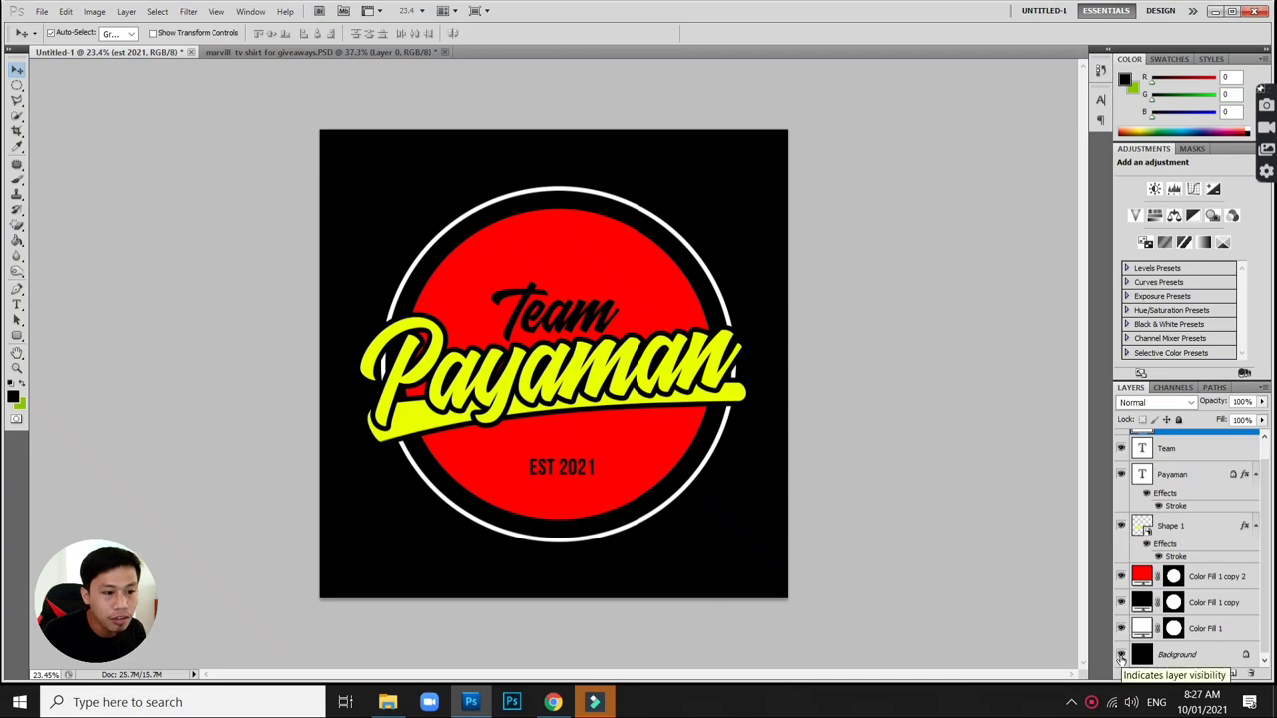
- Hide the Background layer and Merge Visible the badge layers into Color Fill 1
click(1121, 655)
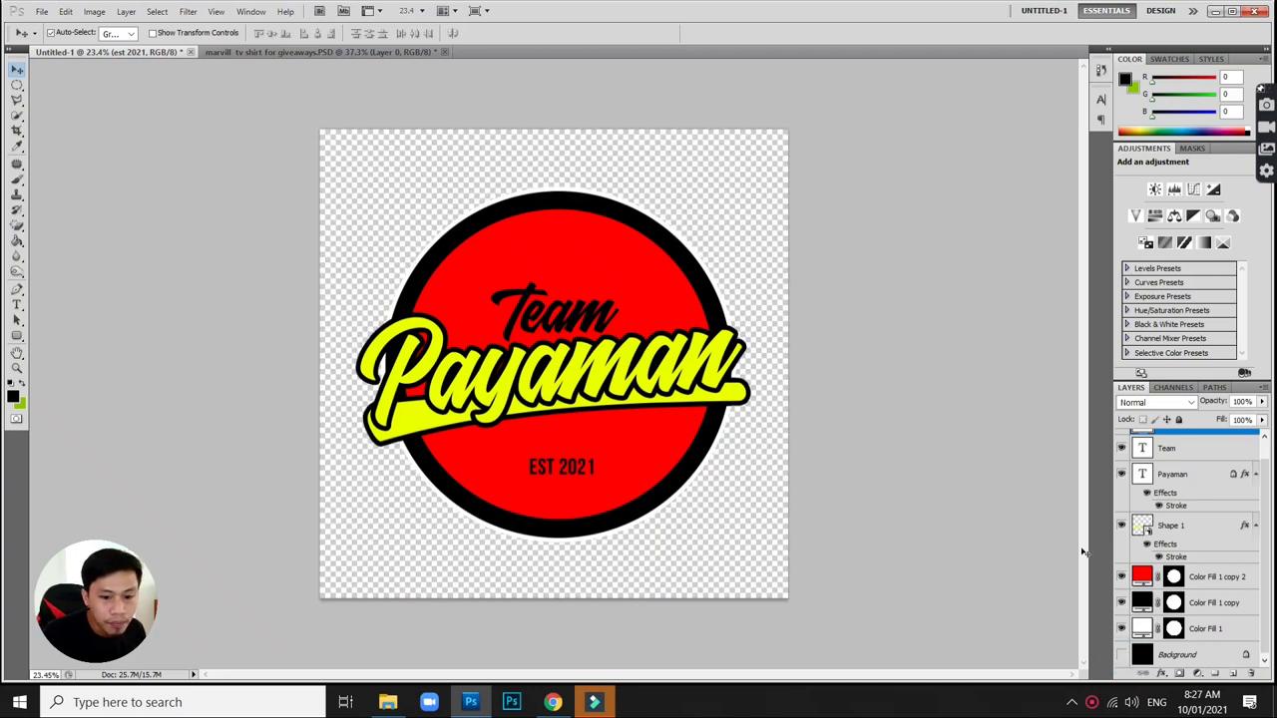
right_click(1236, 634)
click(925, 541)
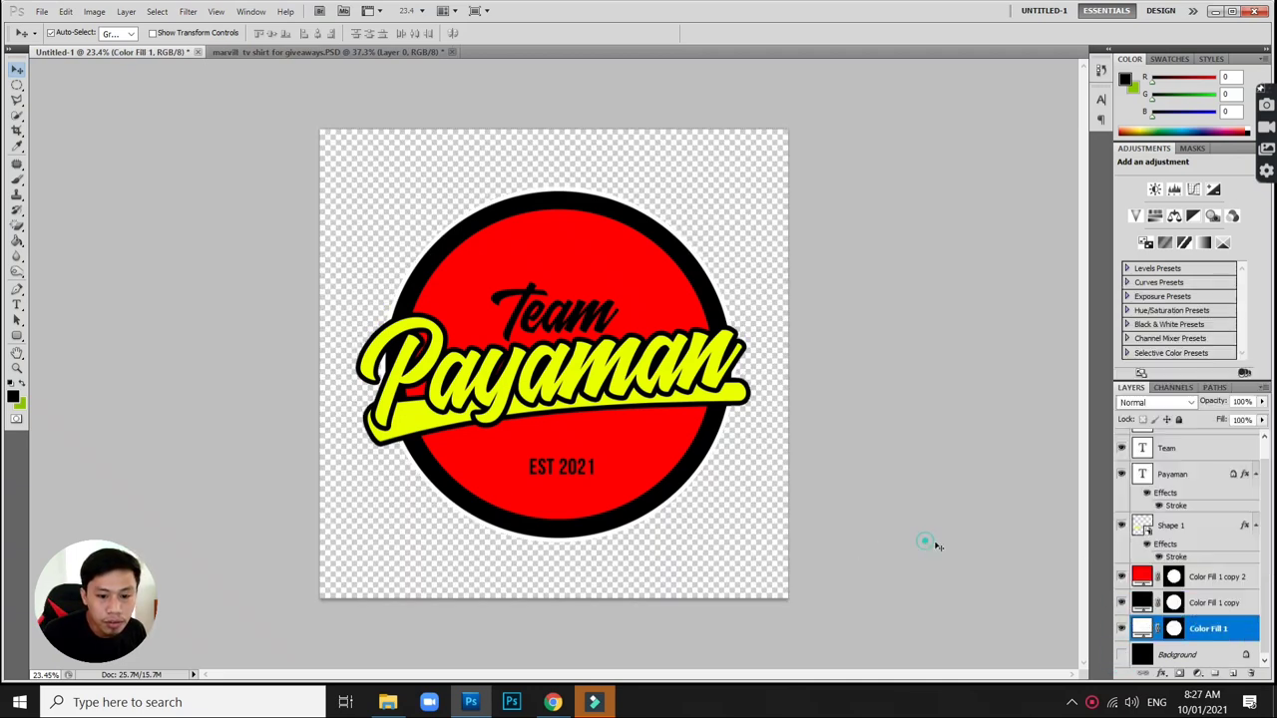
scroll(1203, 578, up, 1)
scroll(1221, 617, down, 1)
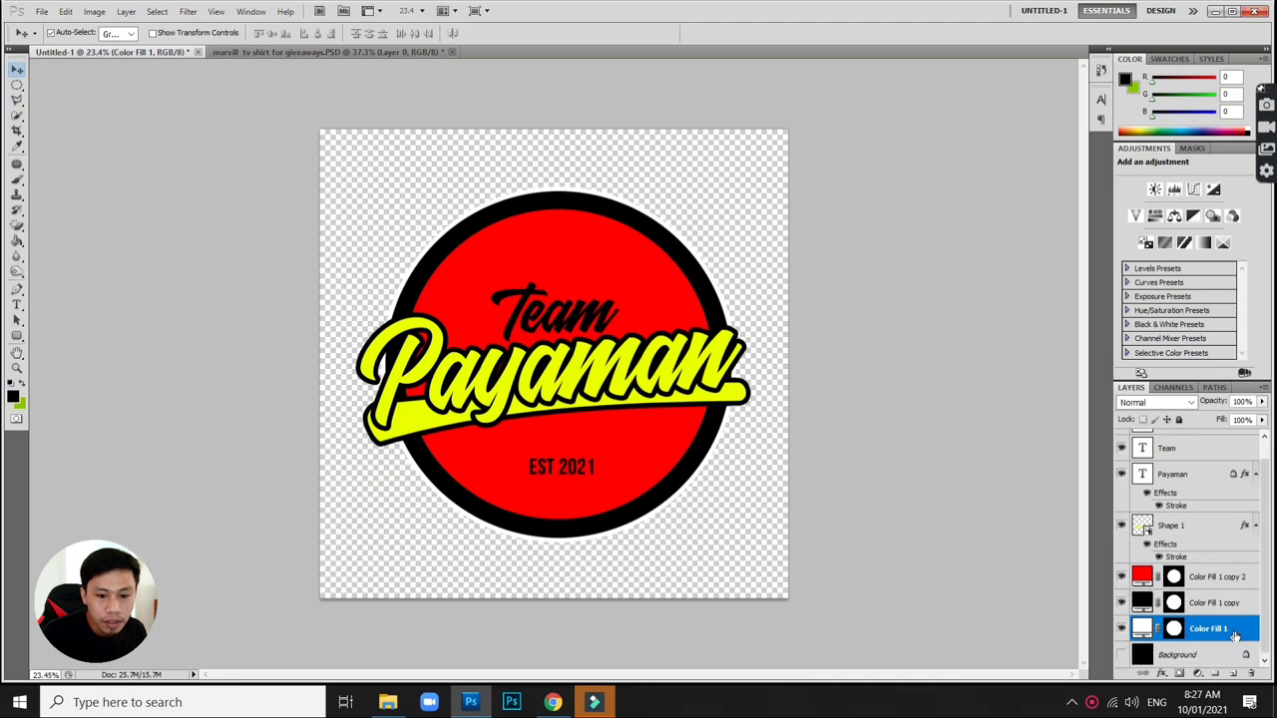
right_click(1237, 636)
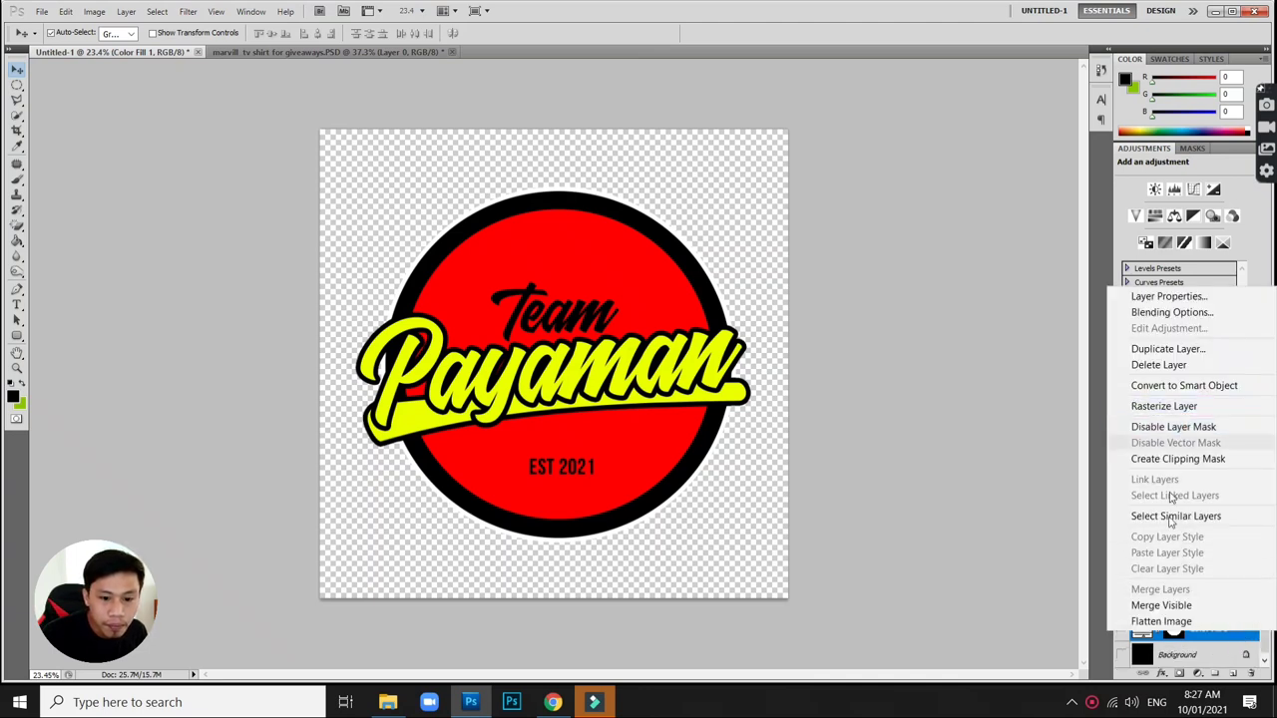
click(1161, 605)
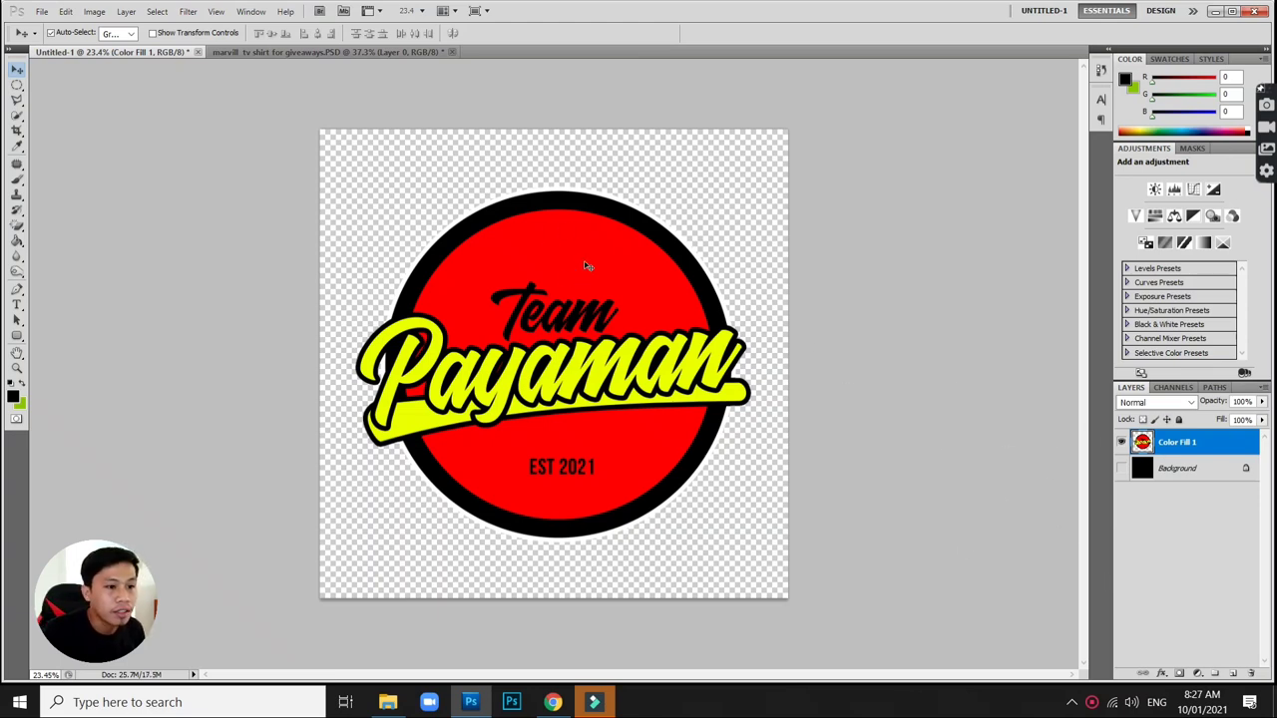
- Drag the merged badge into the t-shirt mockup and scale it onto the right shirt
drag(527, 216, 404, 53)
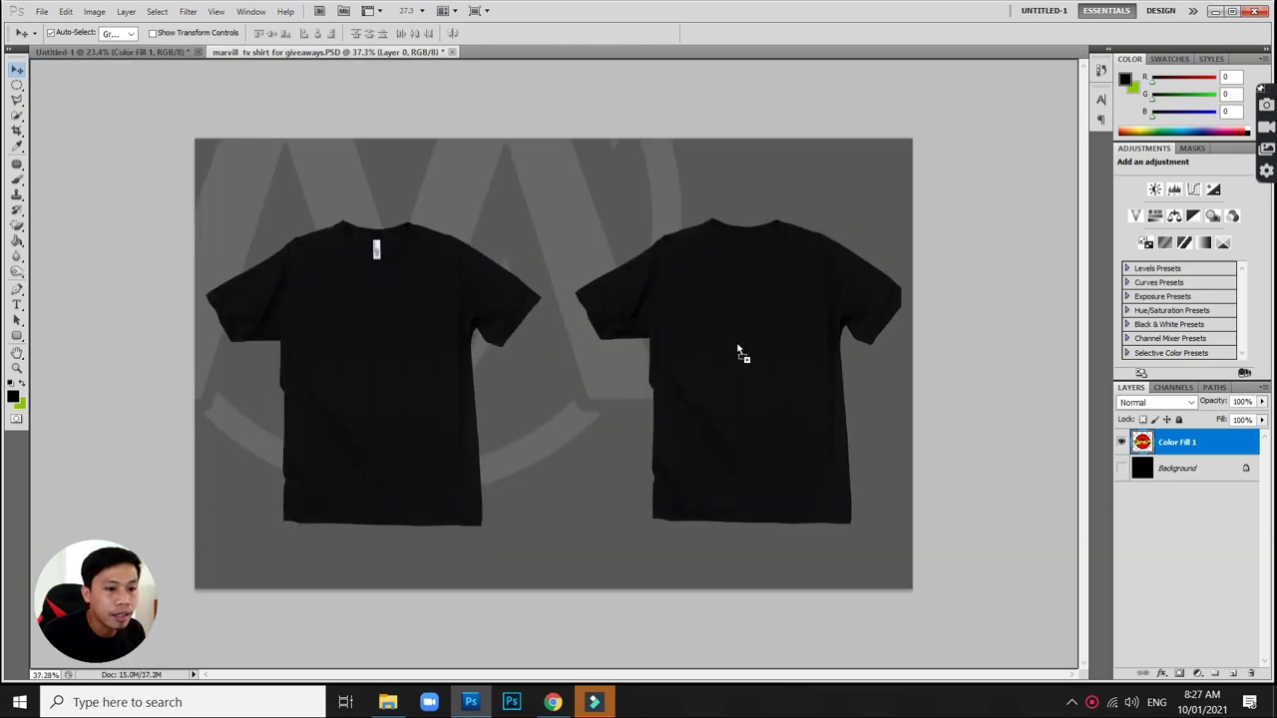
drag(404, 54, 738, 347)
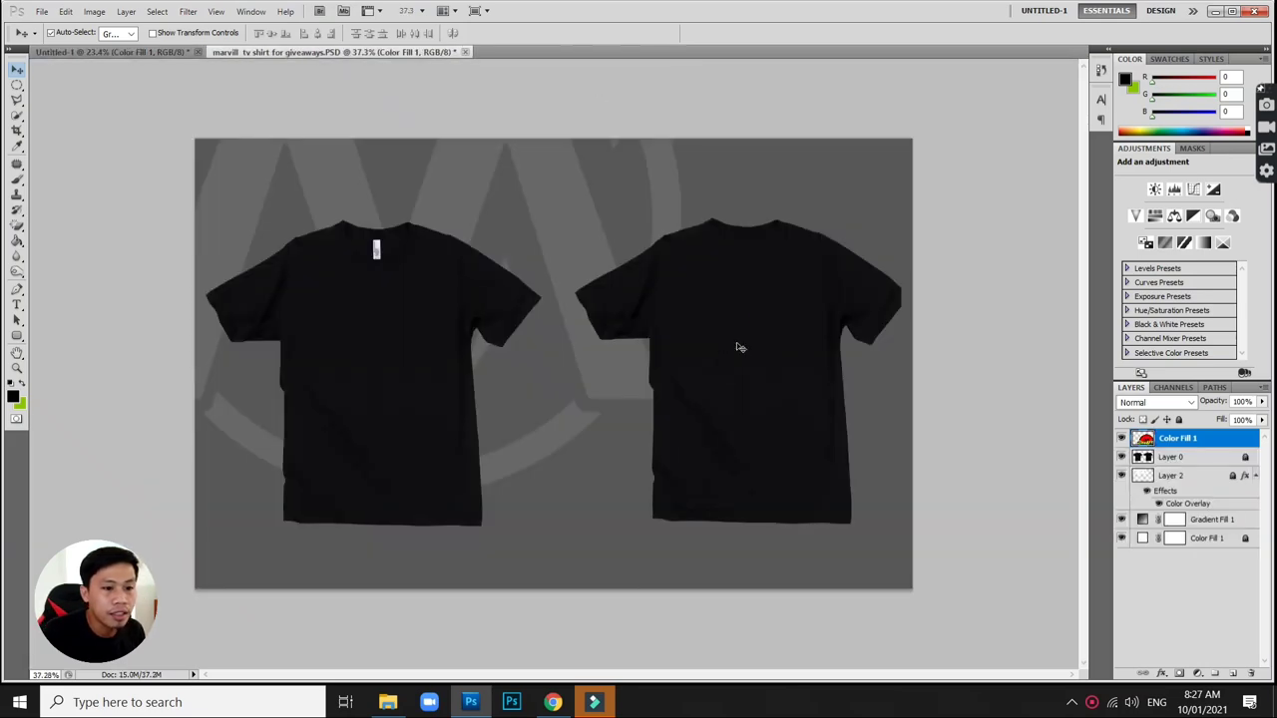
scroll(738, 347, down, 1)
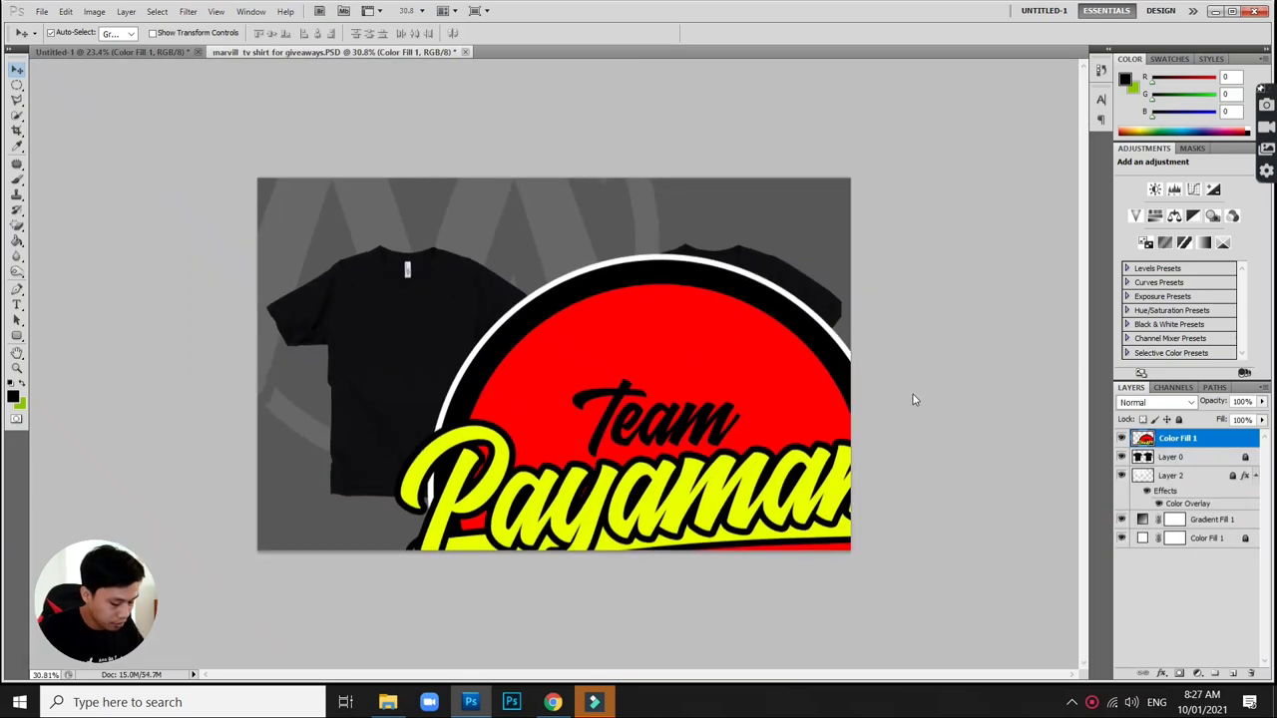
click(66, 12)
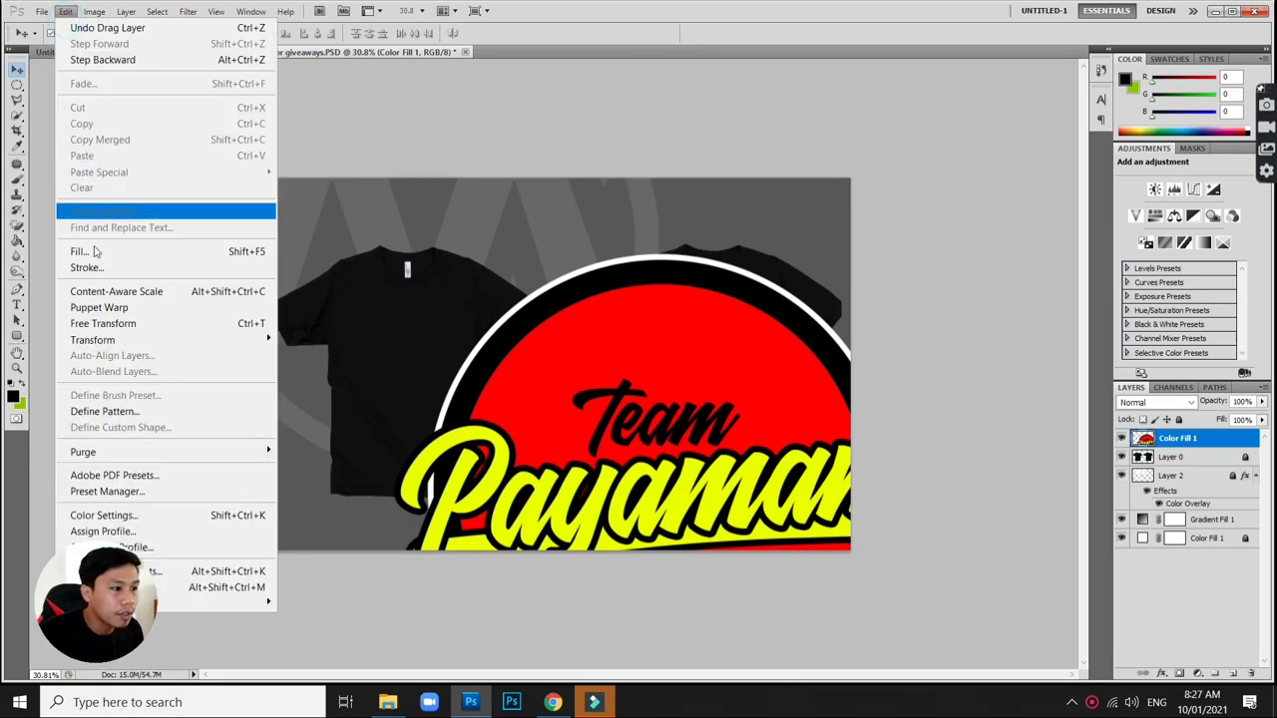
click(113, 320)
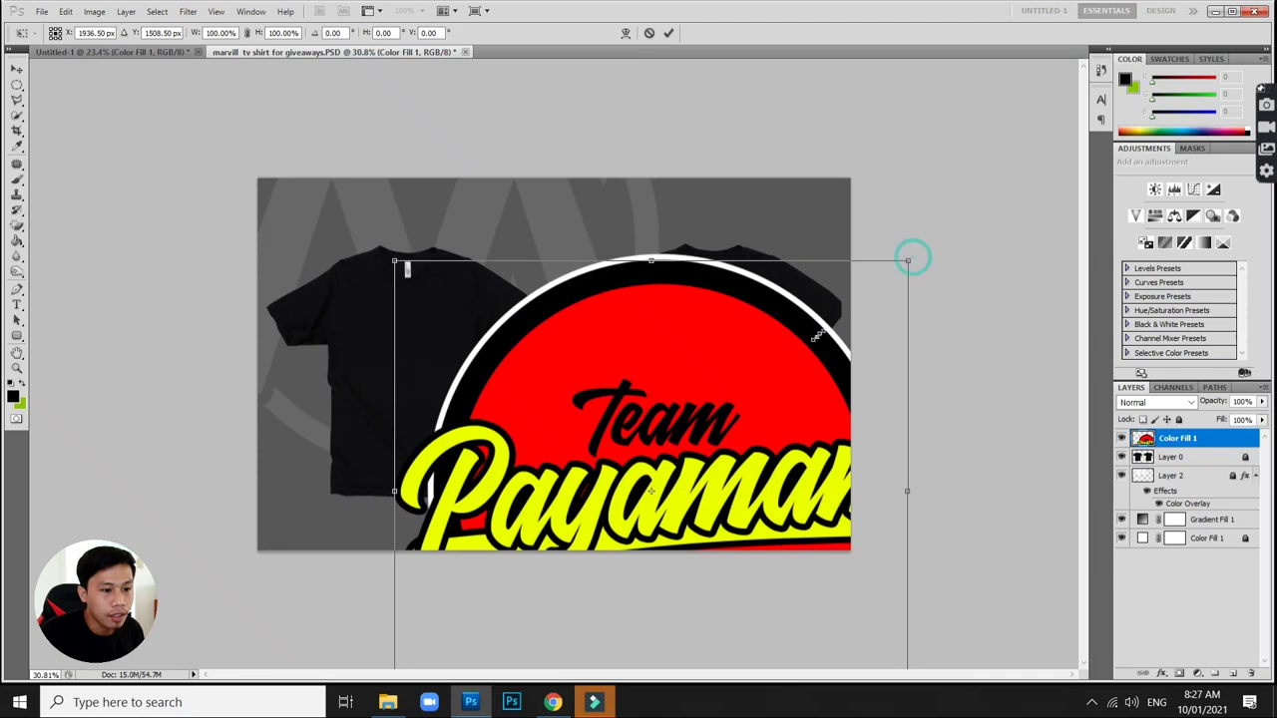
drag(913, 256, 738, 380)
key(ctrl+z)
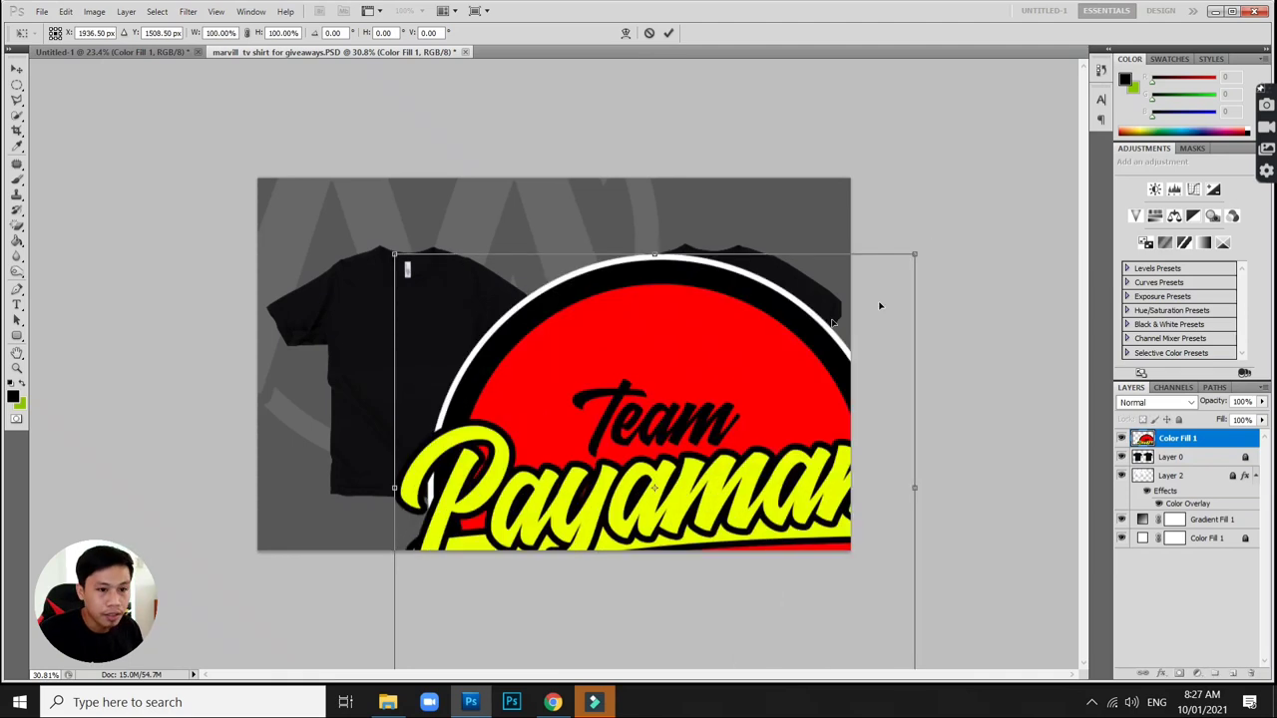
drag(913, 254, 704, 420)
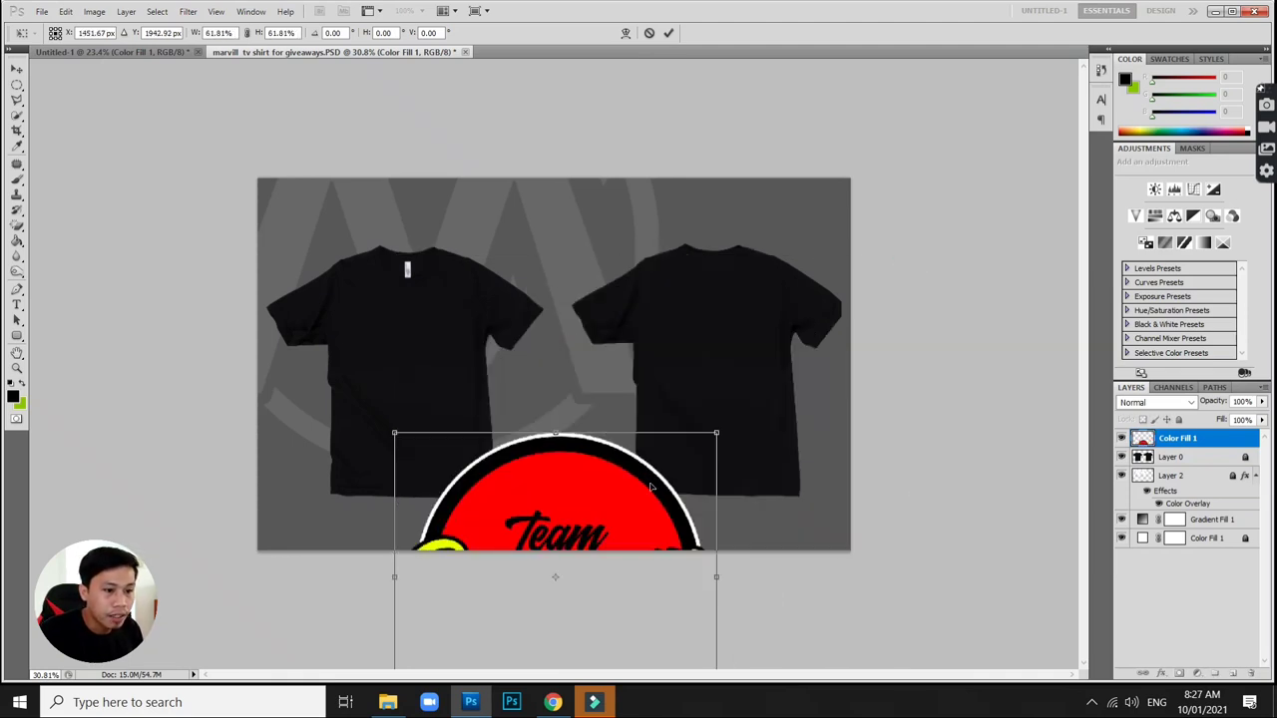
drag(649, 487, 853, 238)
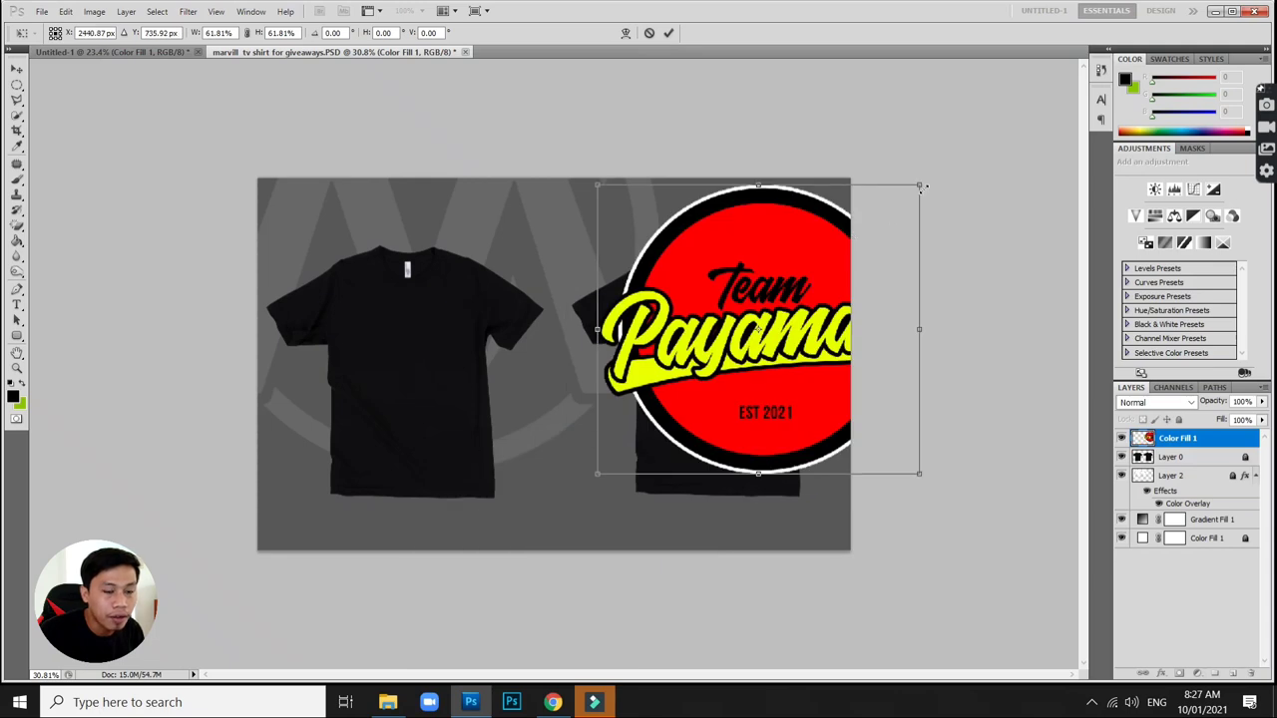
mouse_move(919, 185)
mouse_down()
mouse_move(671, 360)
mouse_move(738, 336)
mouse_move(777, 290)
mouse_up()
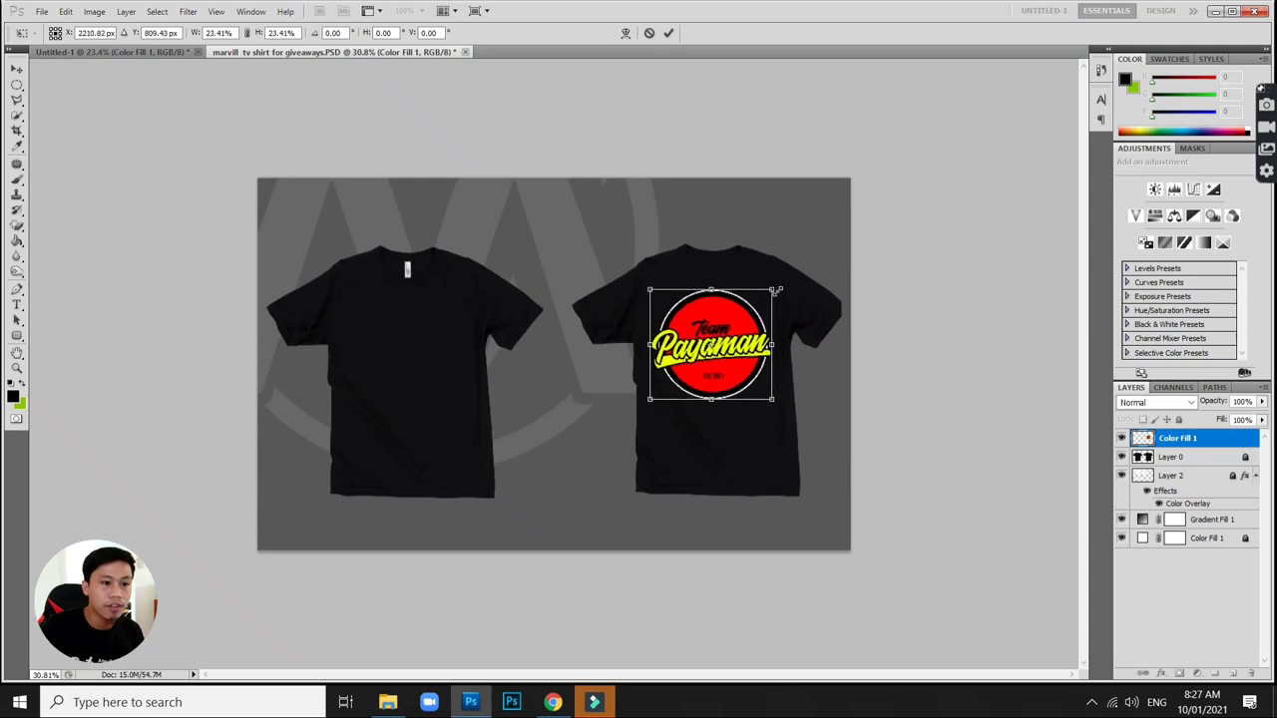
key(Return)
- Fine-tune the badge's position on the back of the right shirt
scroll(788, 292, up, 3)
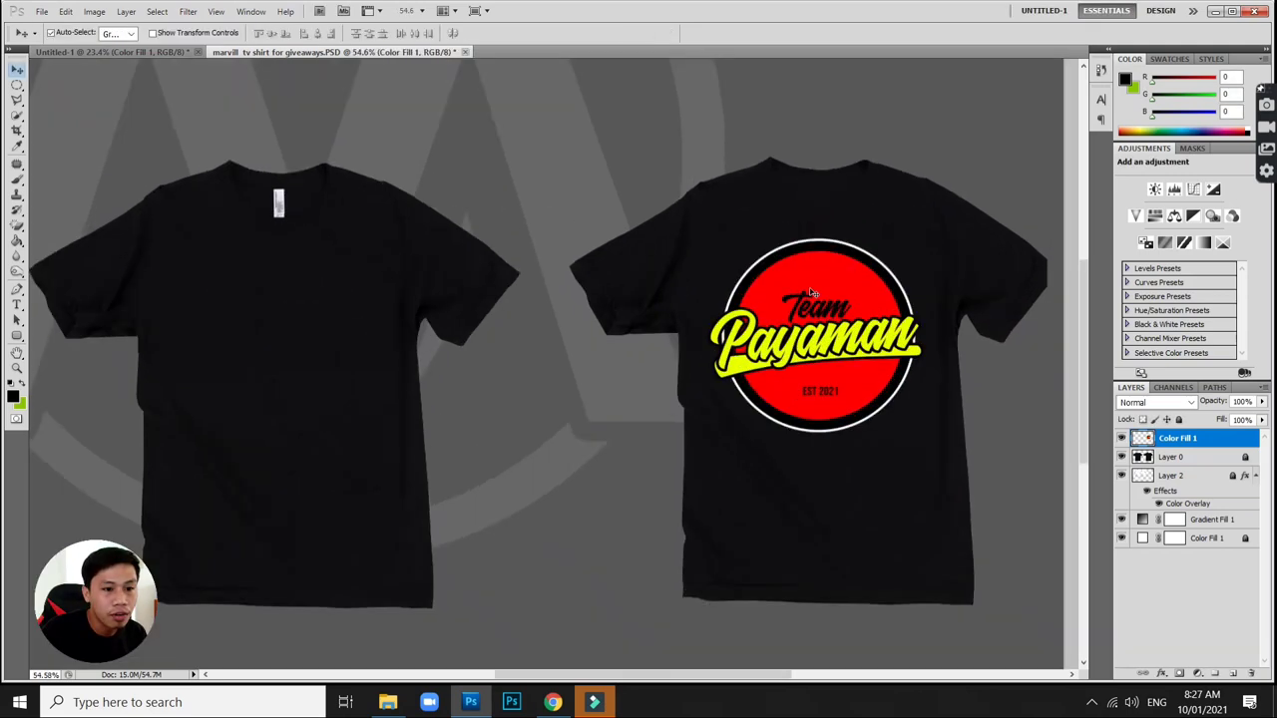
drag(813, 293, 842, 302)
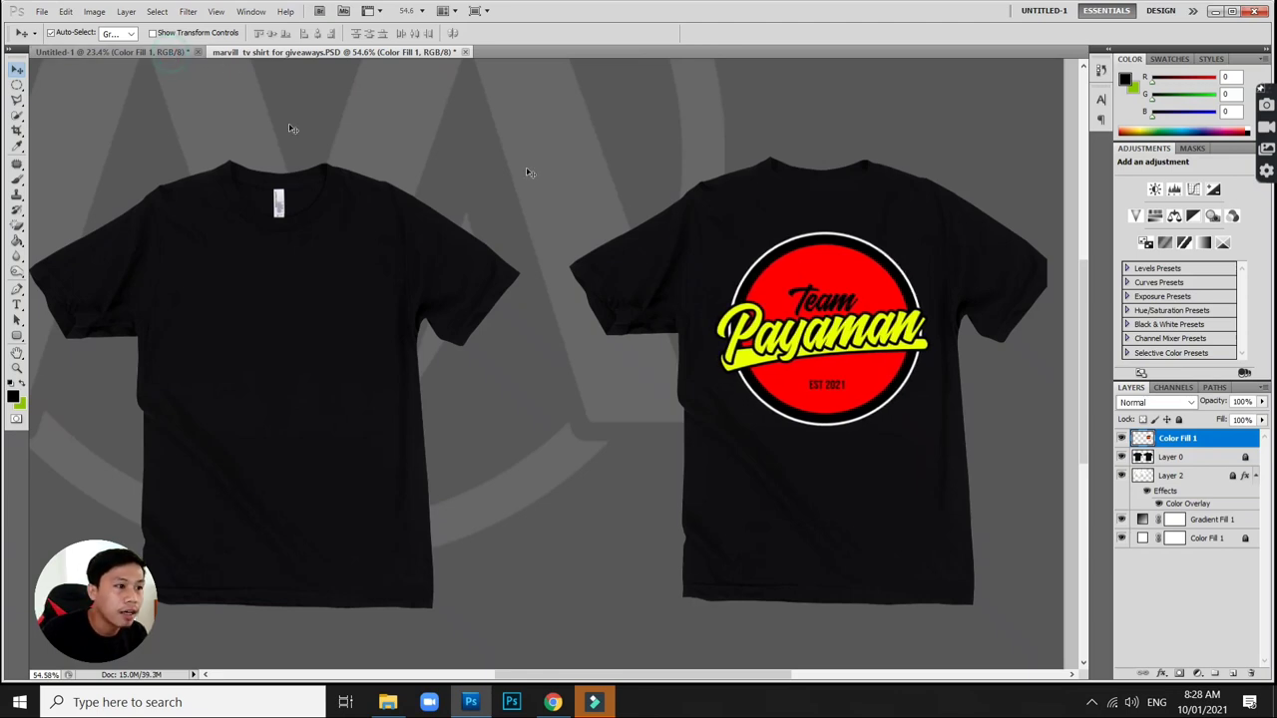
click(169, 51)
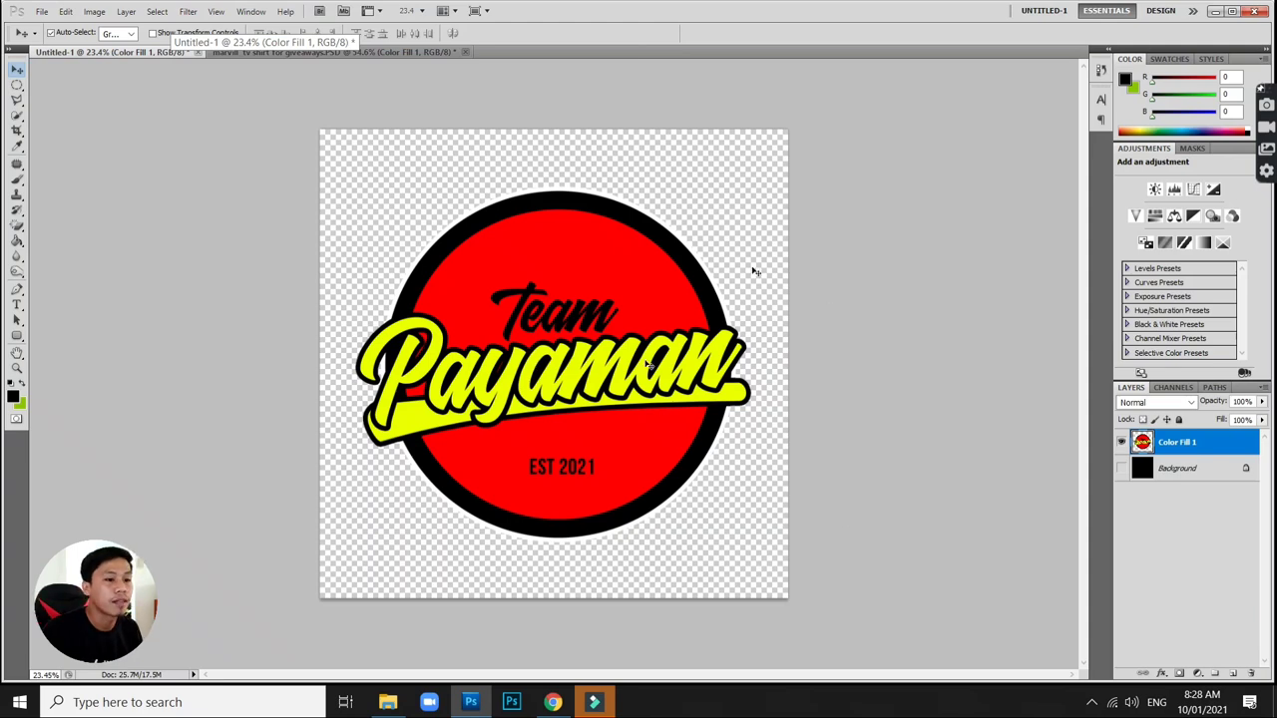
click(337, 52)
drag(850, 287, 859, 284)
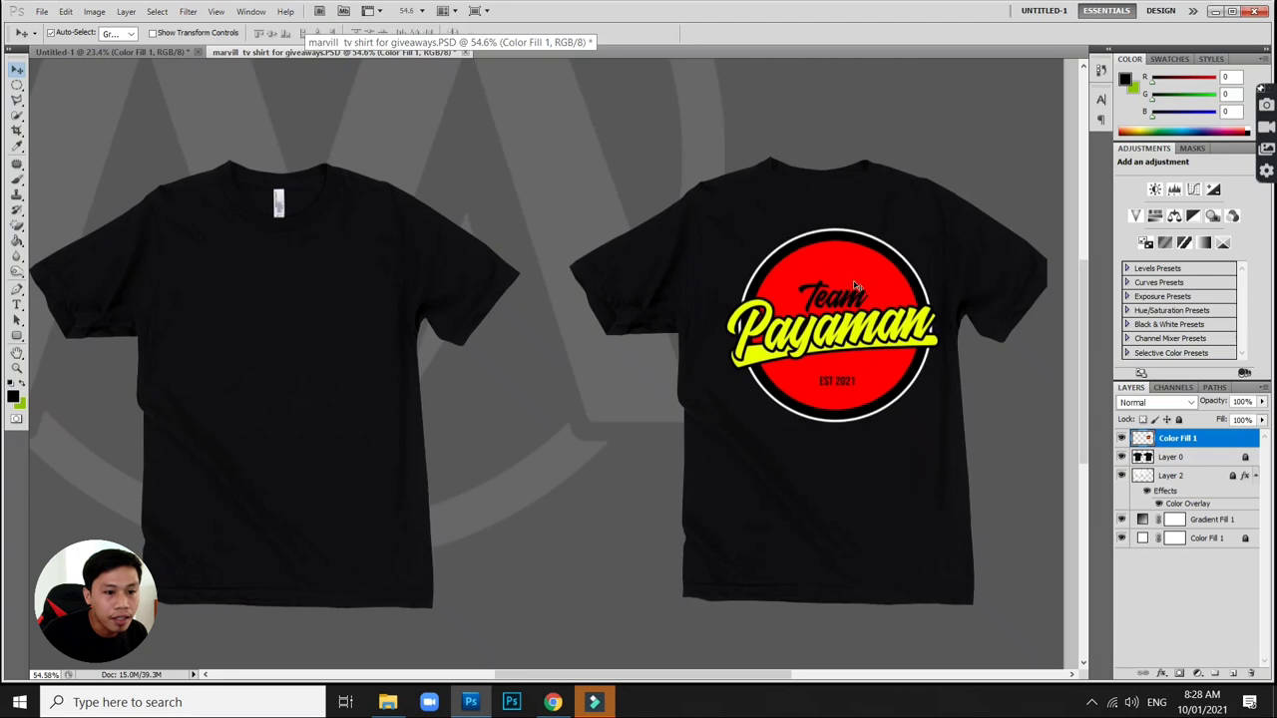
key(Right)
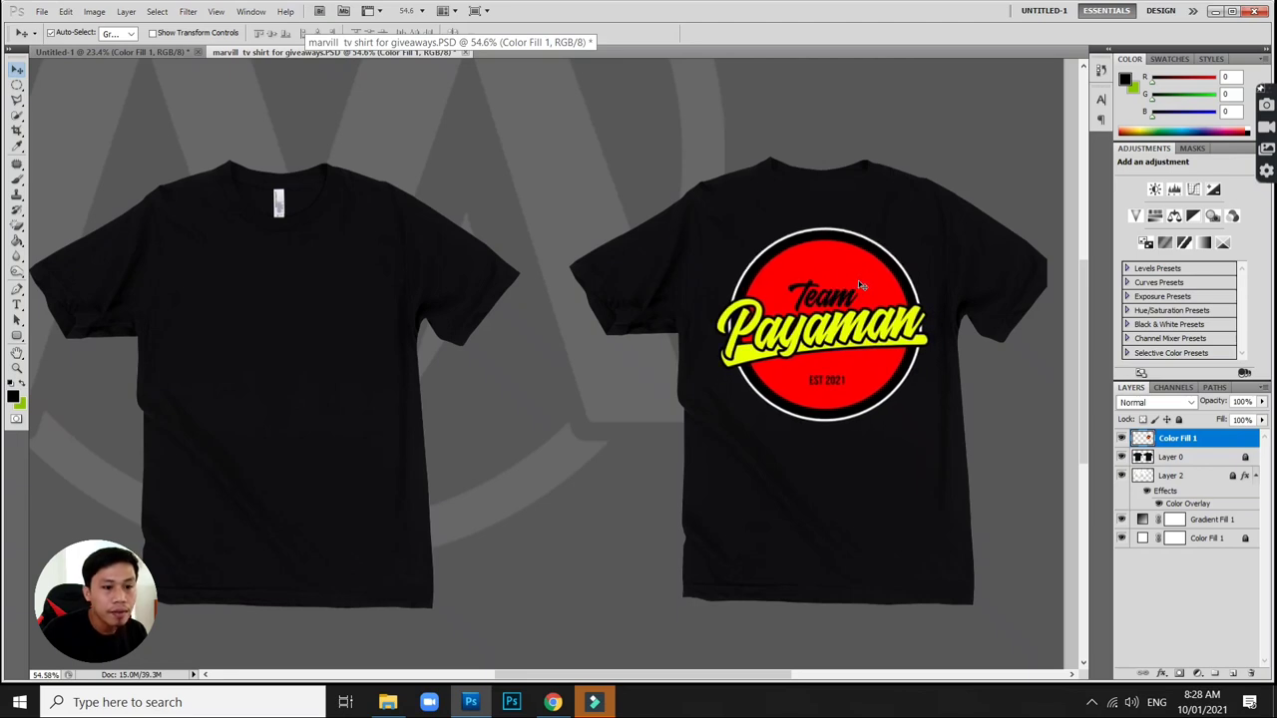
key(Right)
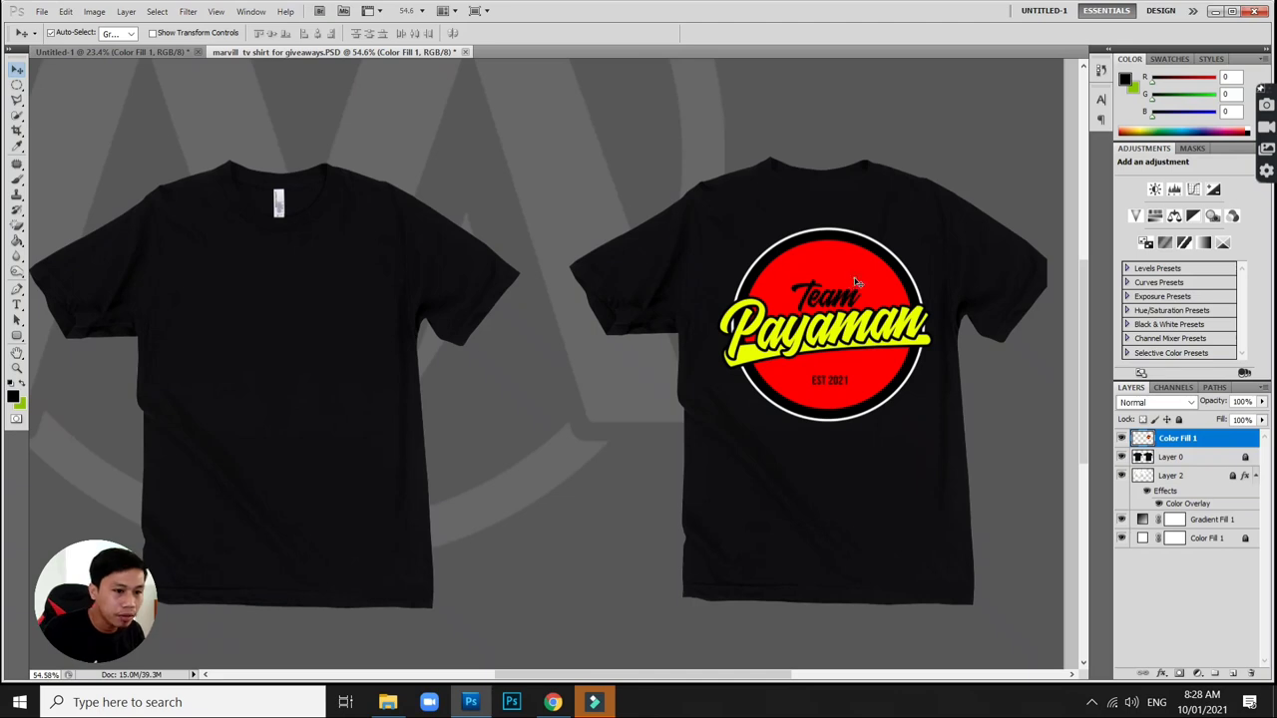
- Duplicate the badge onto the left shirt, scaled to 32.9% and placed on the chest
alt+drag(853, 277, 430, 277)
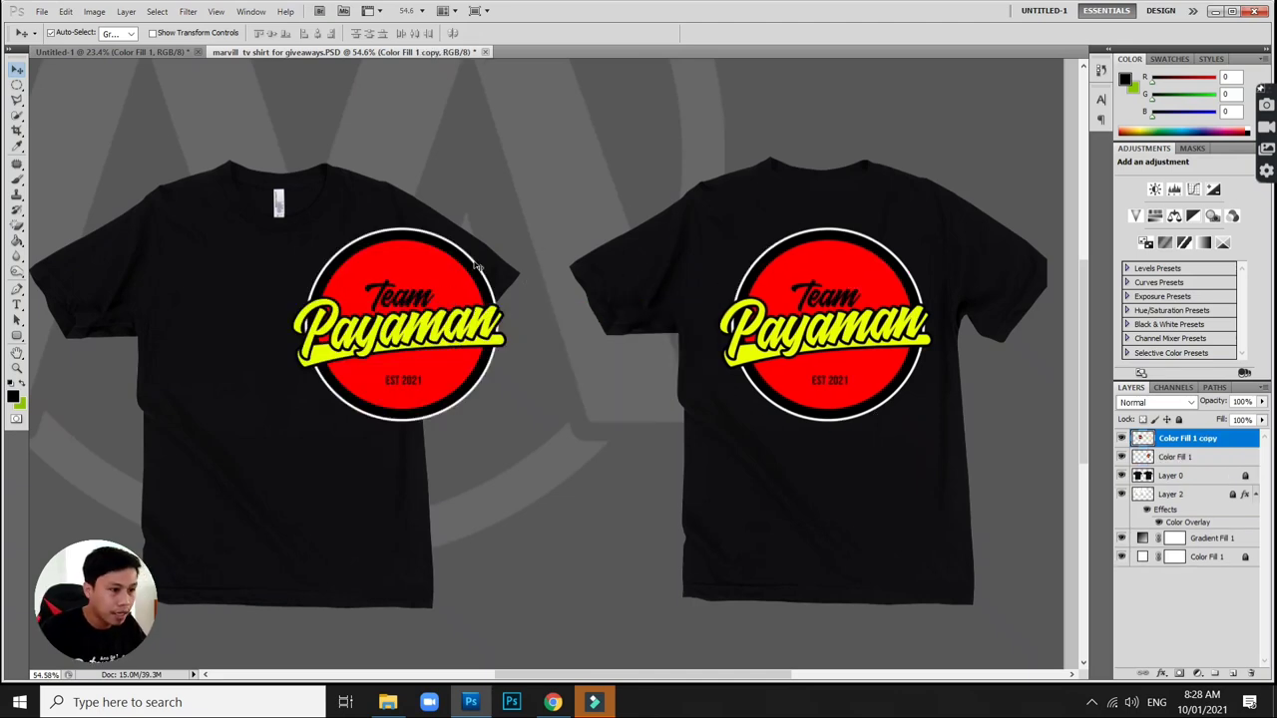
key(ctrl+t)
shift+drag(509, 225, 329, 317)
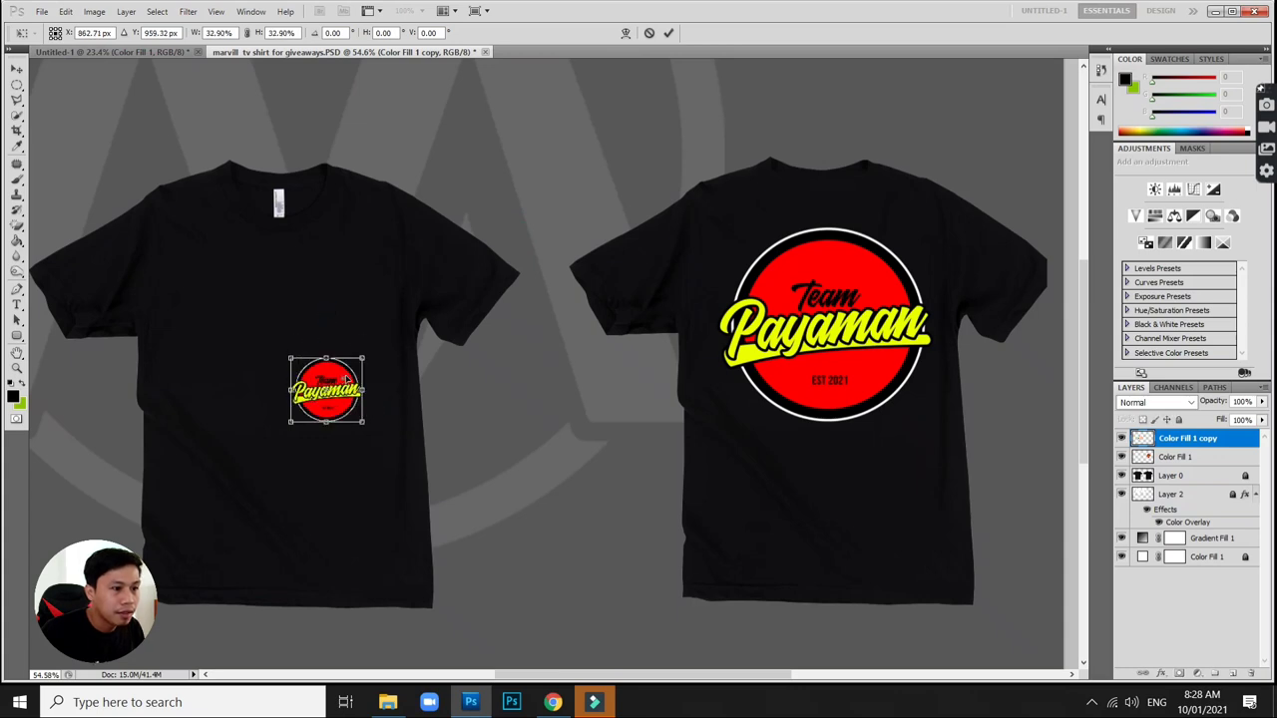
drag(347, 377, 379, 297)
key(Return)
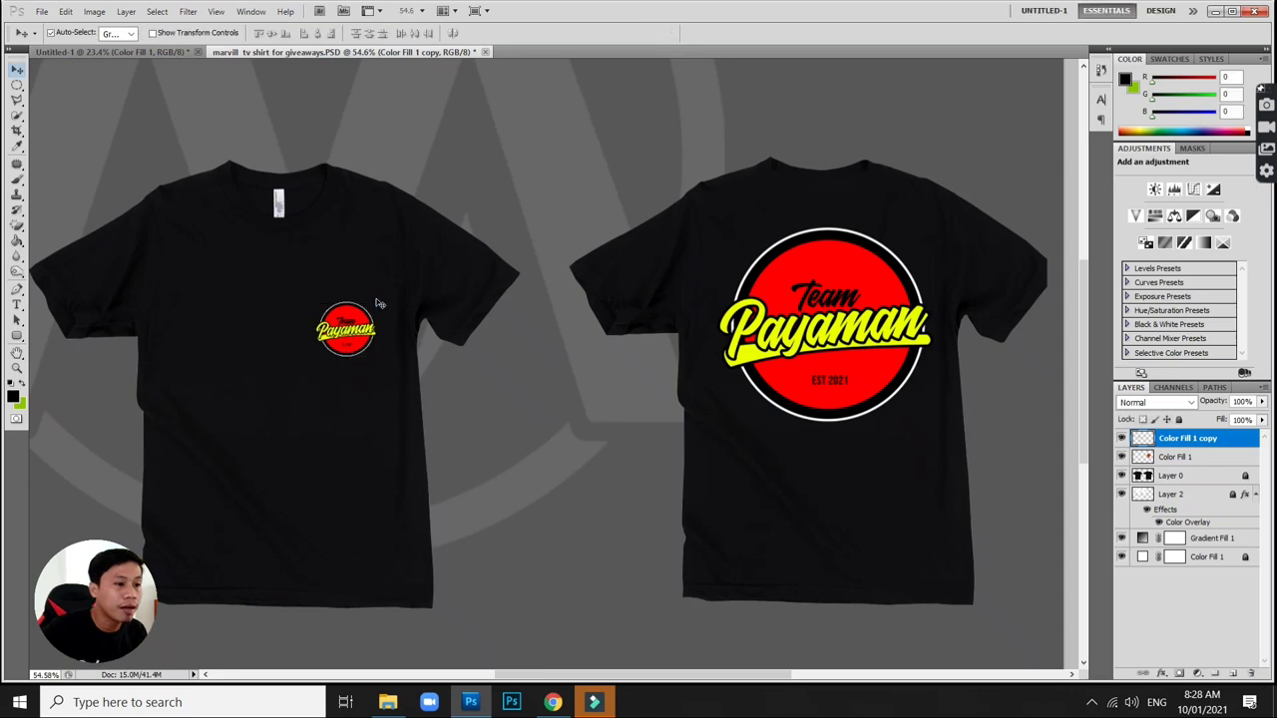
drag(354, 319, 366, 312)
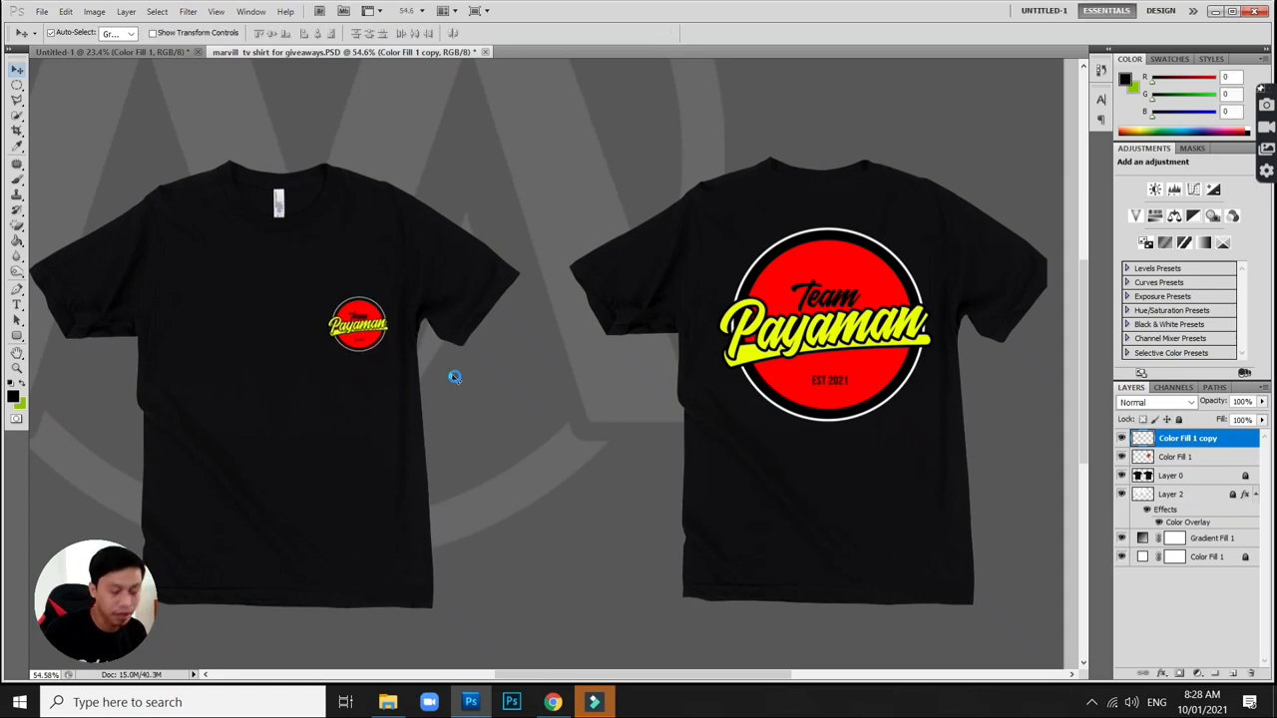
key(Left)
key(Left)
key(Left)
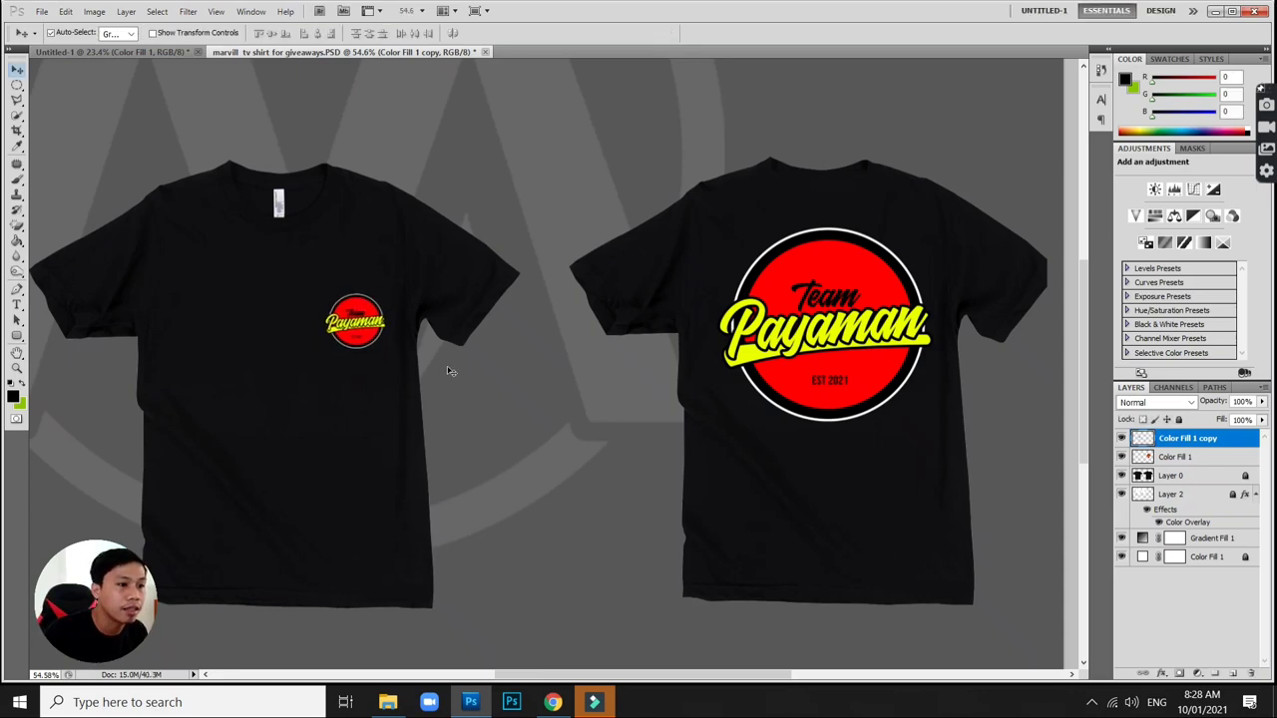
scroll(390, 332, up, 2)
scroll(387, 332, down, 2)
scroll(383, 332, down, 2)
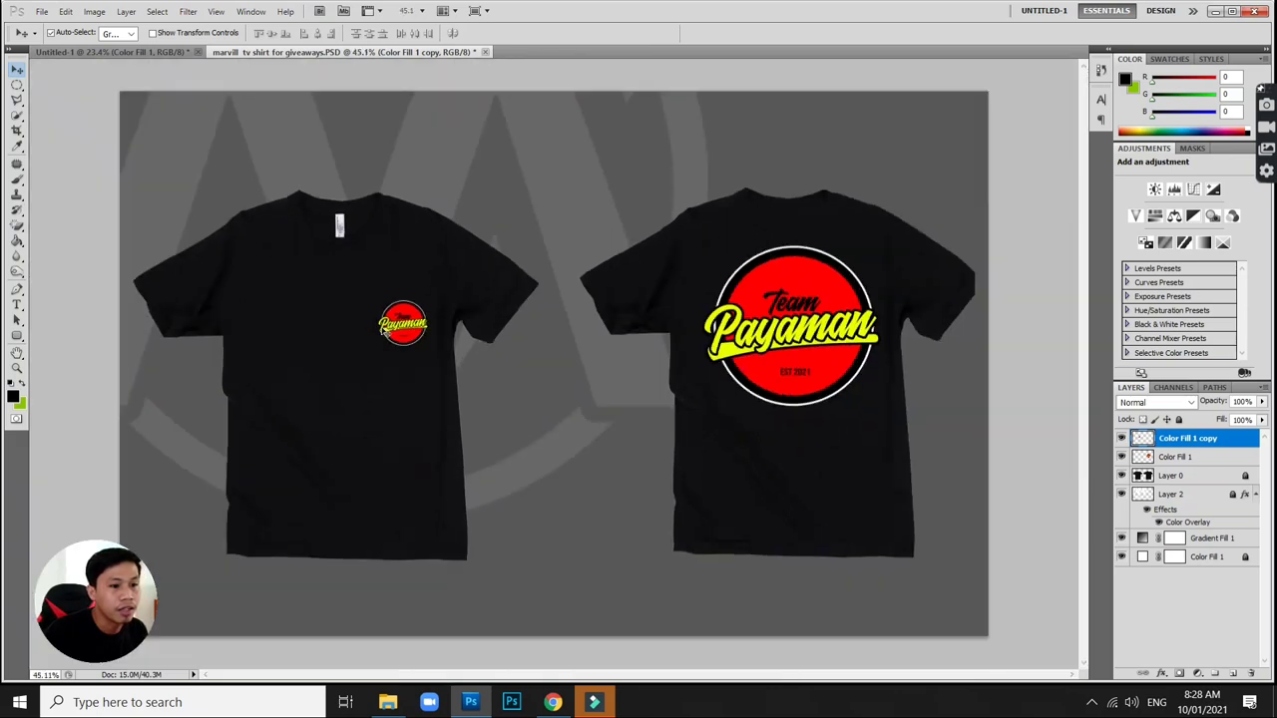
- Hide the chest badge and write 'Pymn' on the front shirt in Payaman yellow
click(1121, 439)
key(t)
click(378, 344)
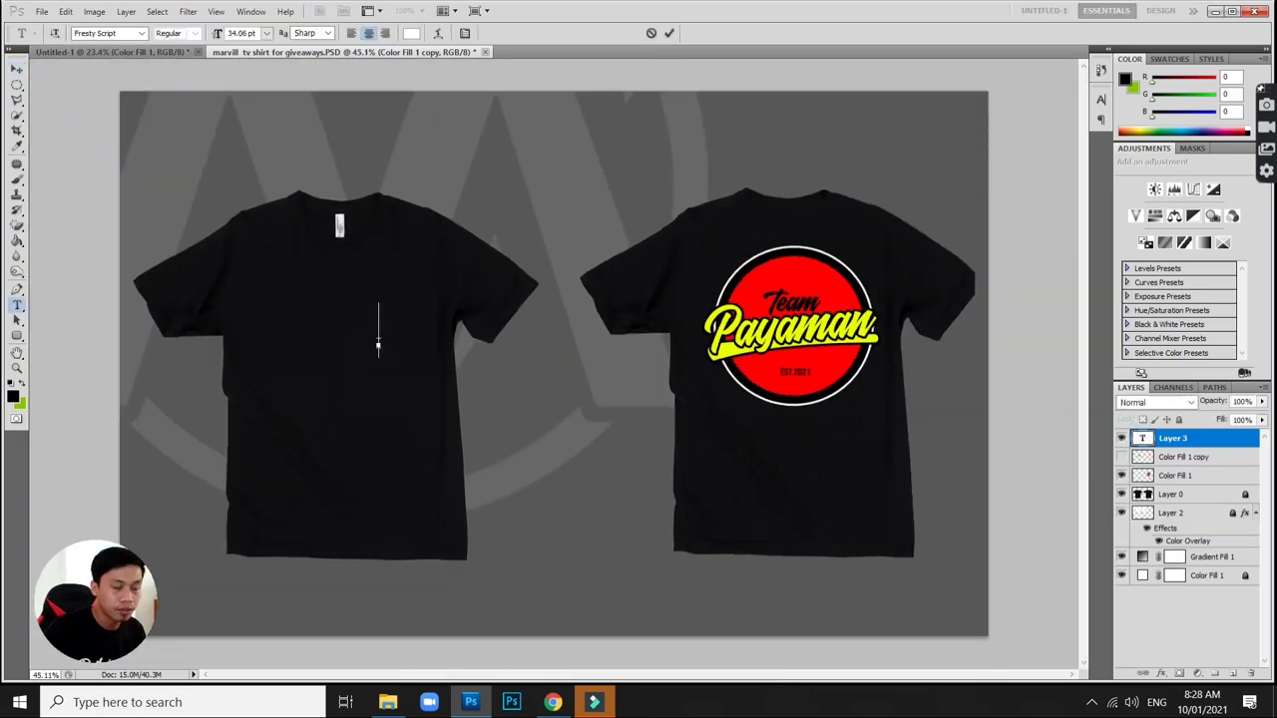
text(P)
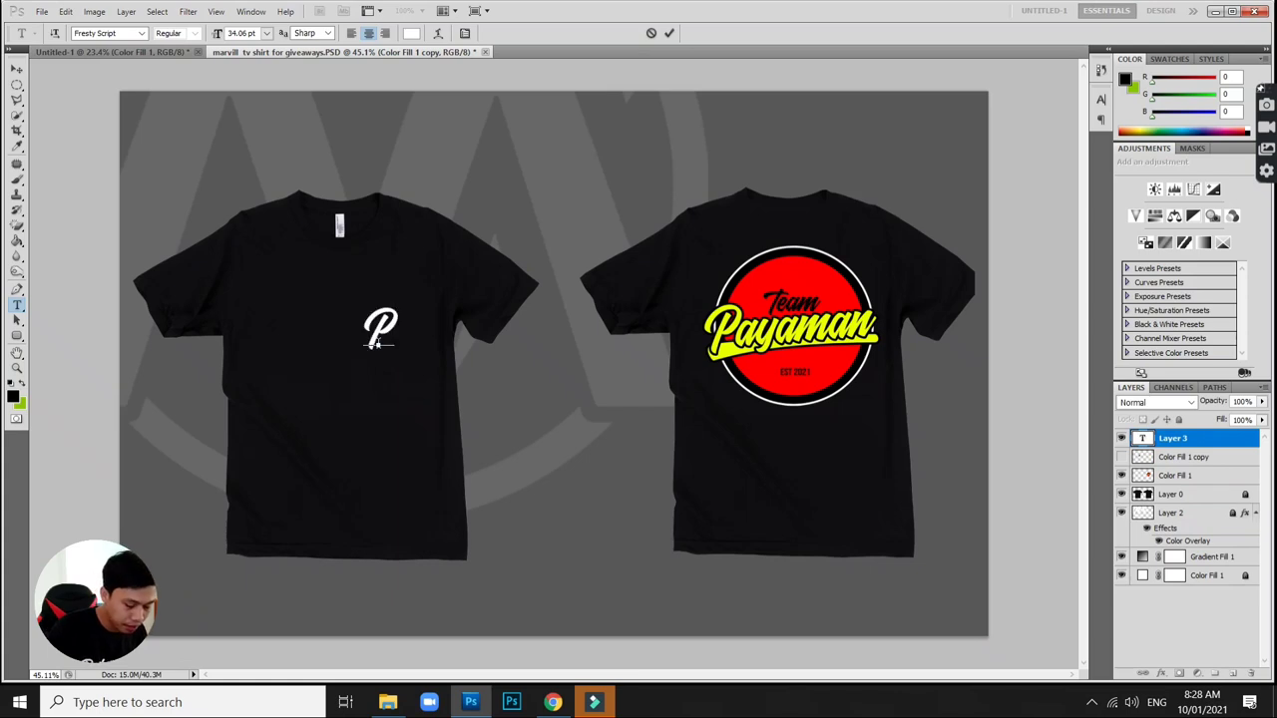
text(ym)
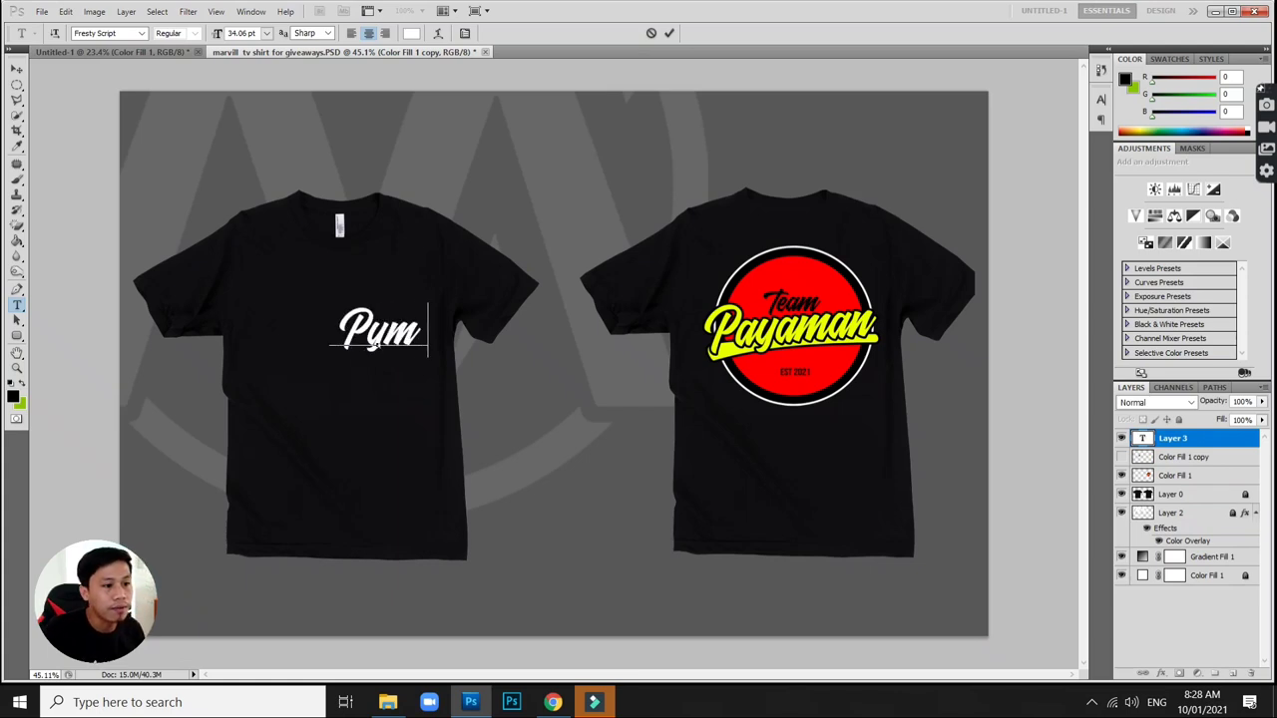
text(n)
key(ctrl+a)
click(411, 32)
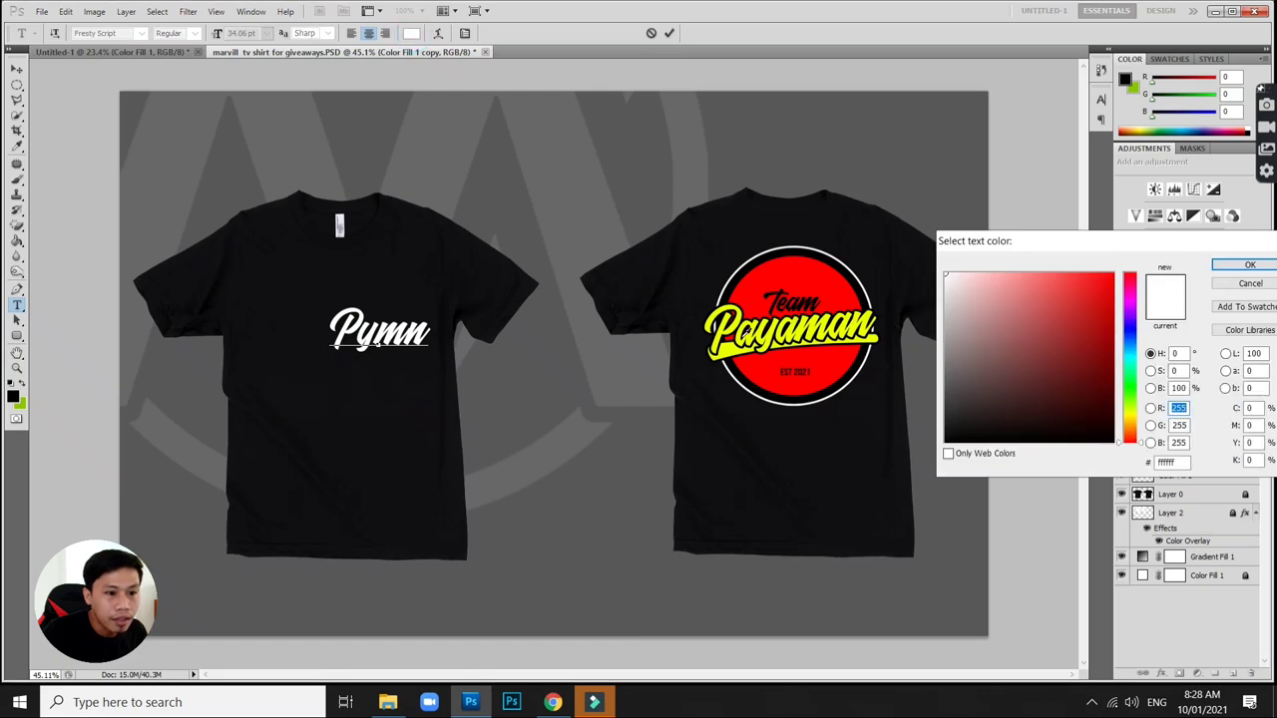
click(728, 350)
key(Return)
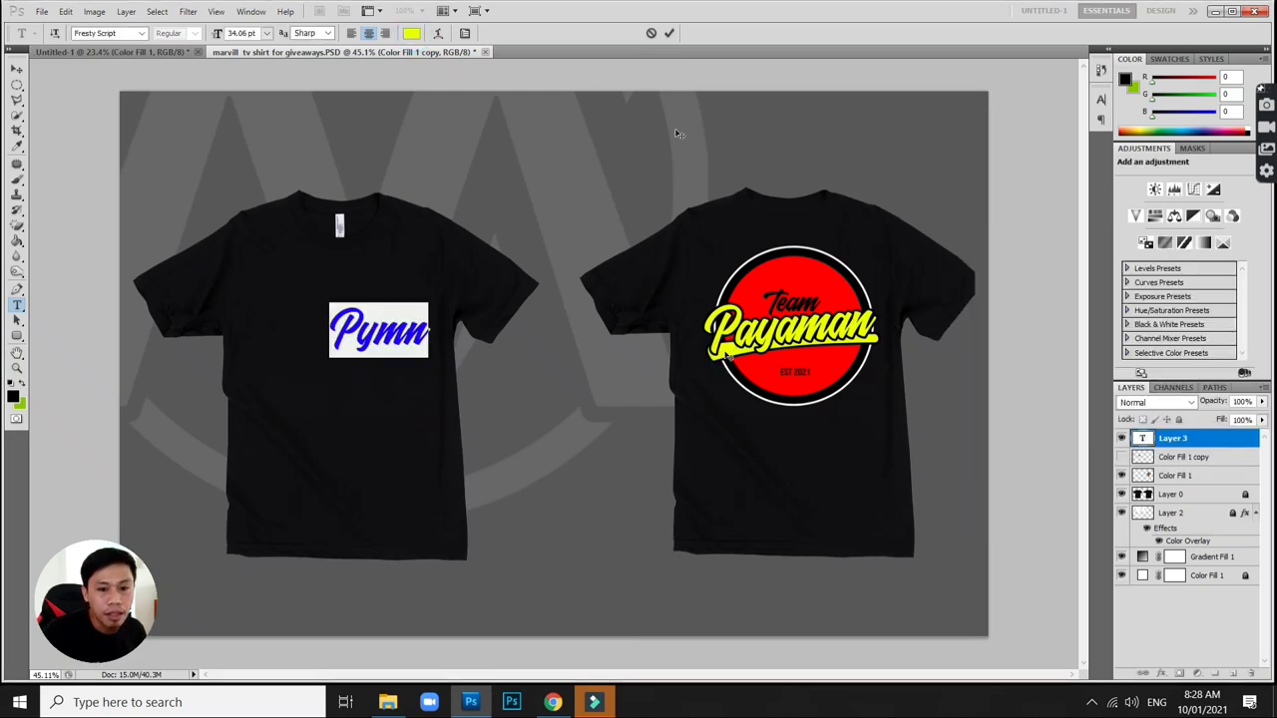
click(1222, 447)
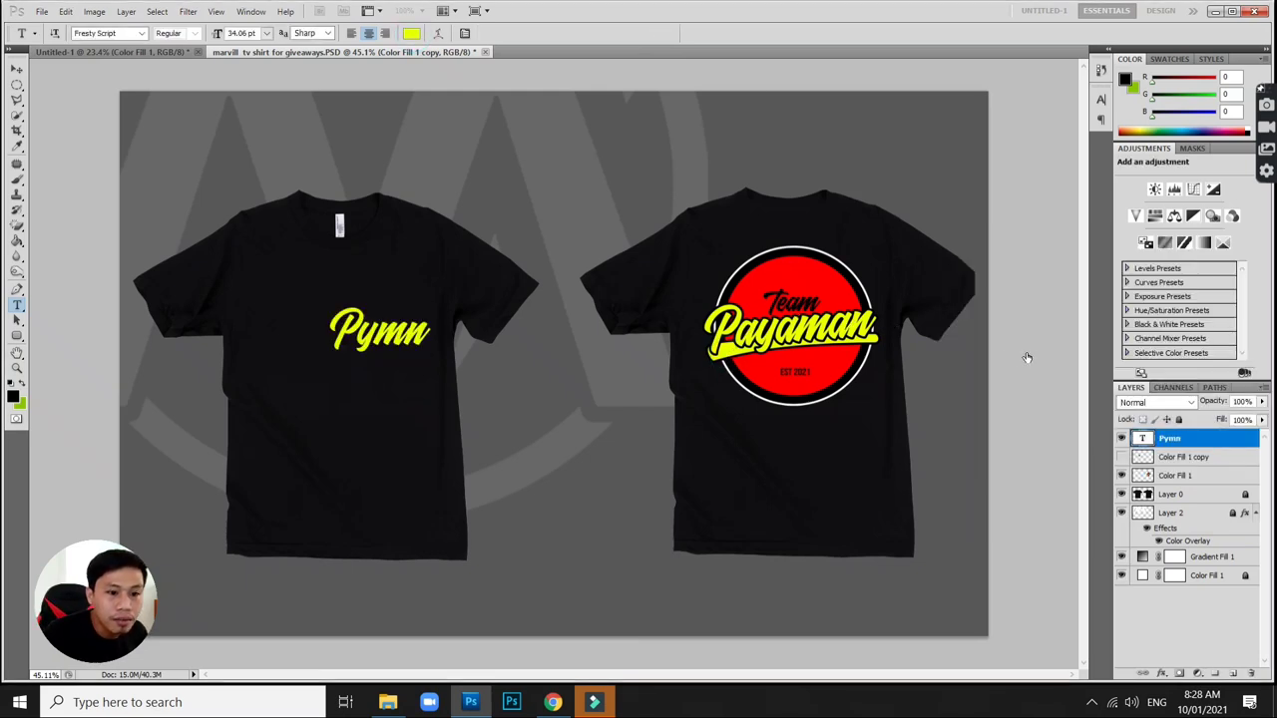
- Give the Pymn text a red Stroke layer style sampled from the back logo
double_click(1212, 438)
click(891, 325)
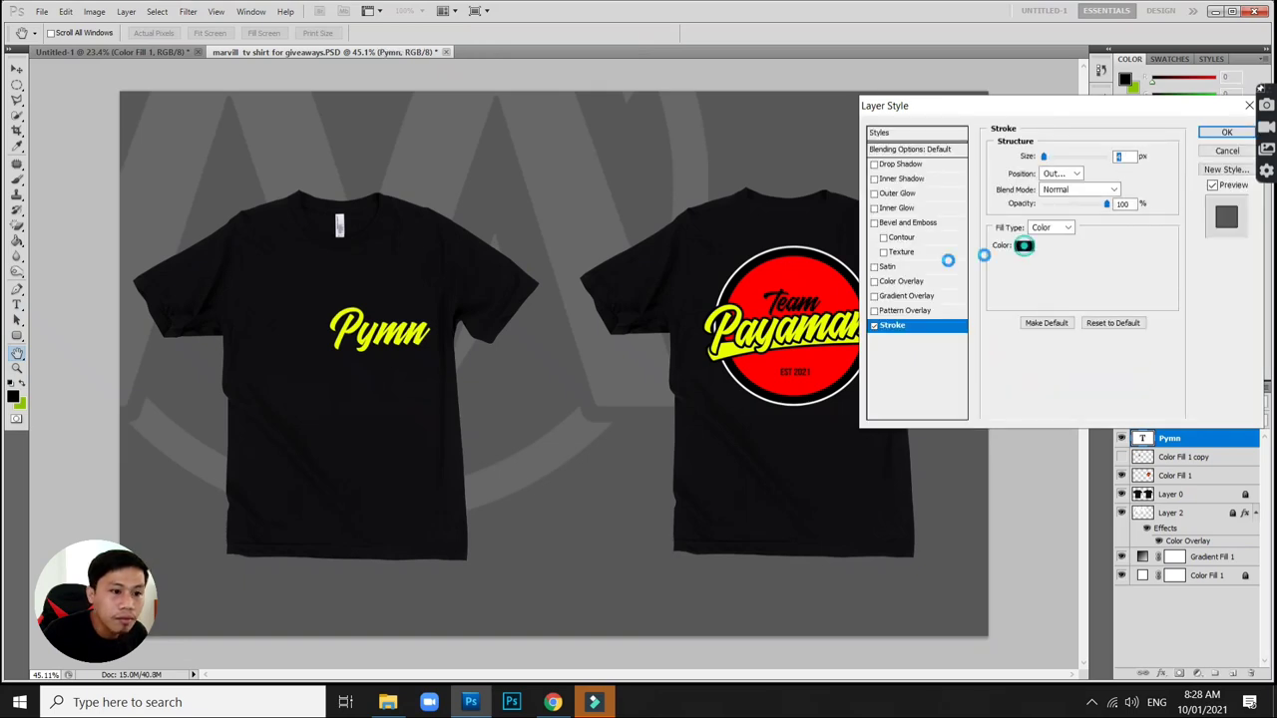
click(1023, 245)
click(809, 273)
key(Return)
key(Return)
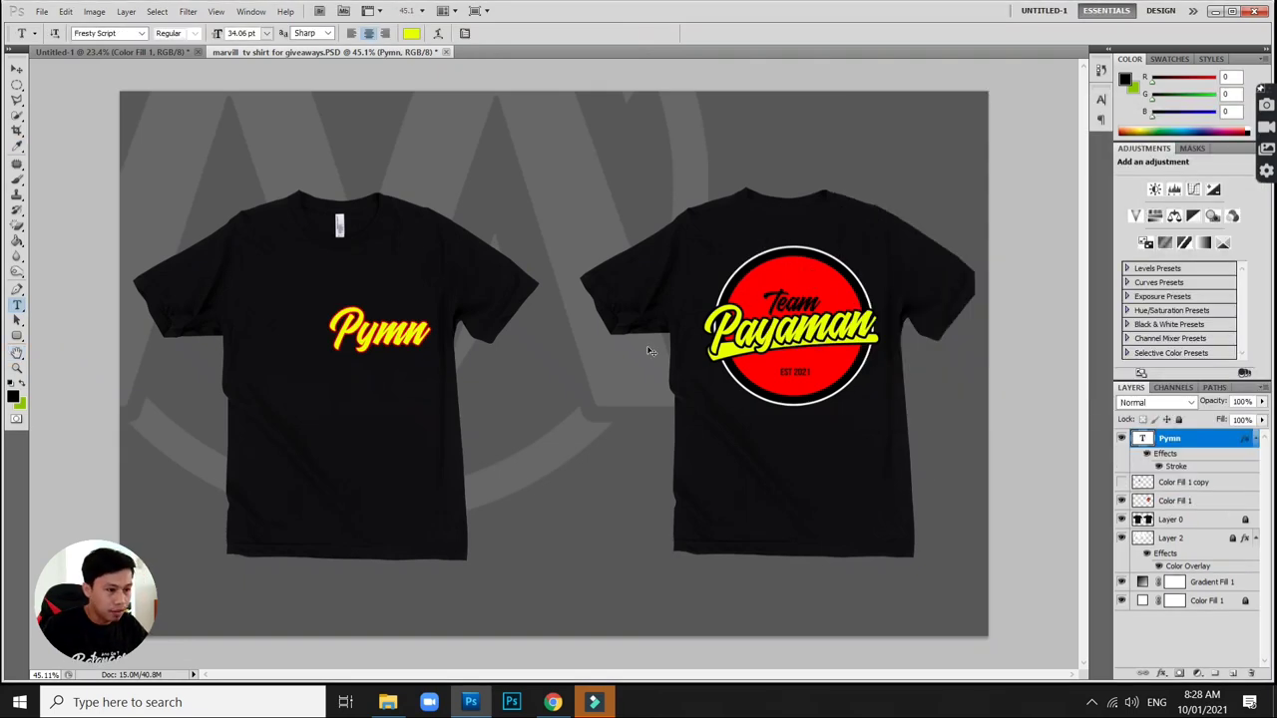
- Shrink the Pymn text to about half size and nudge it lower on the chest
key(ctrl+t)
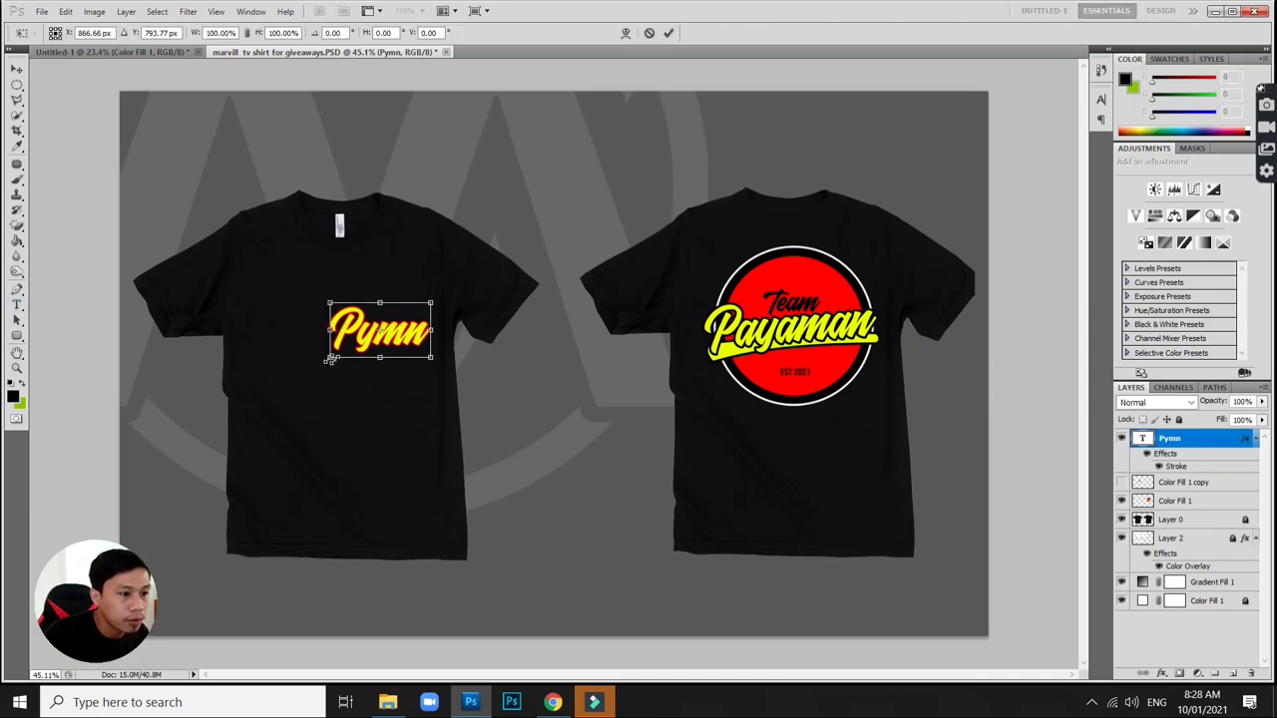
drag(329, 356, 386, 332)
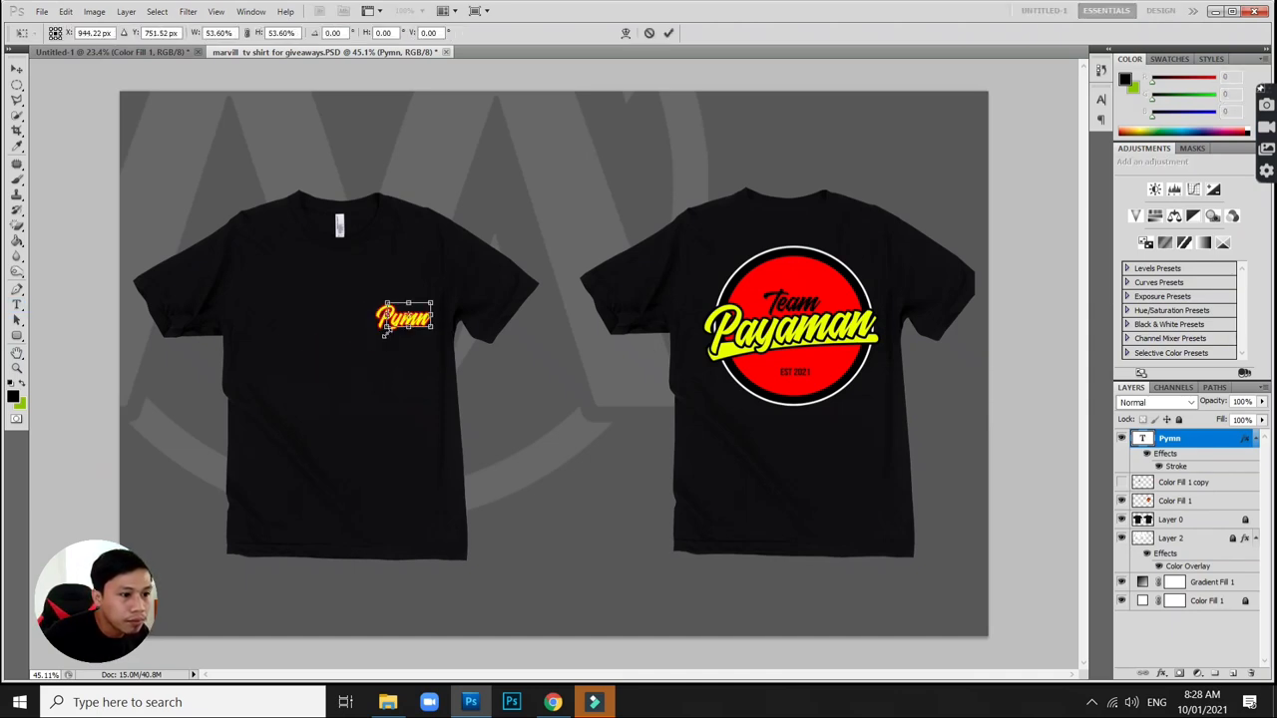
key(Return)
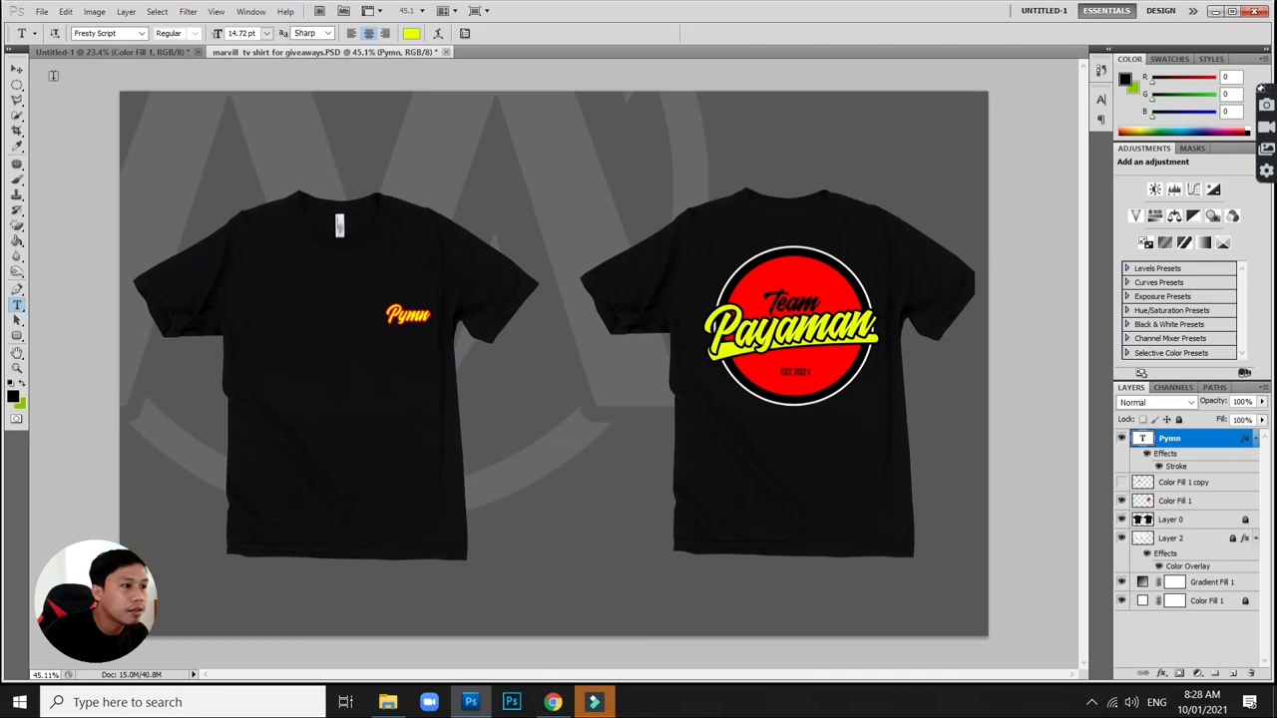
click(17, 69)
drag(409, 318, 403, 334)
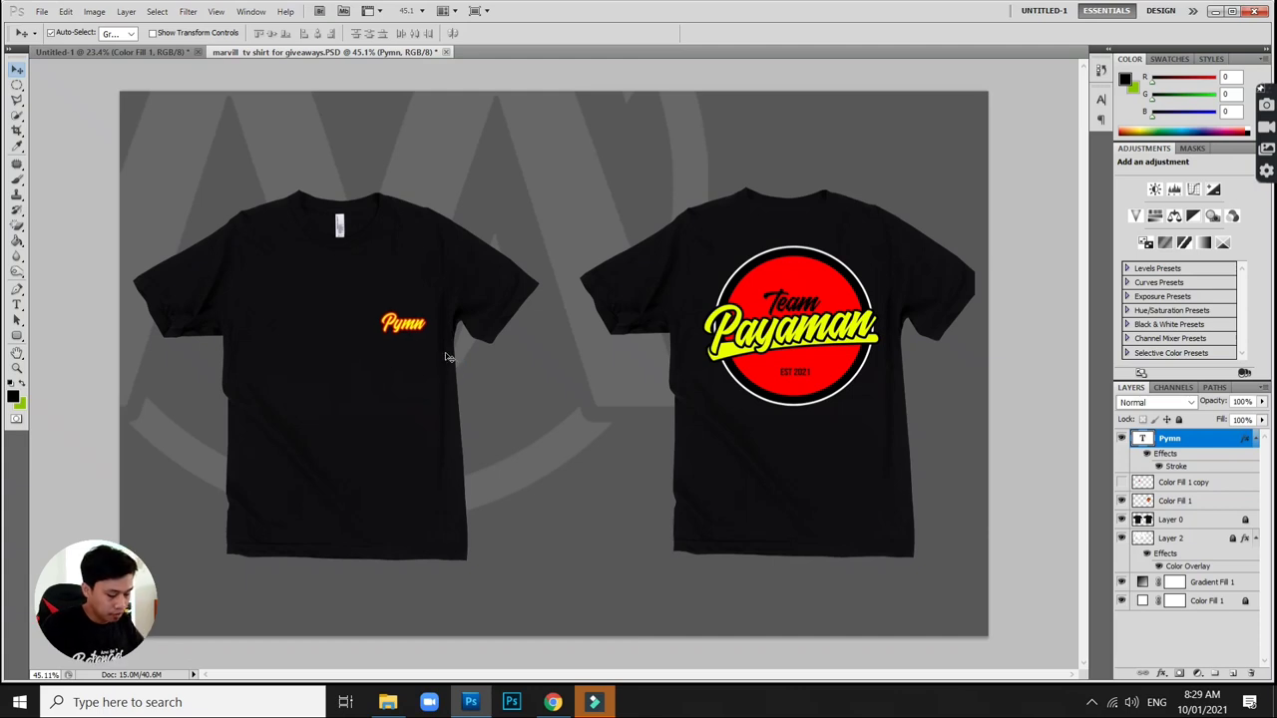
- Enlarge the Pymn label slightly, to about 107%
key(ctrl+t)
drag(423, 310, 432, 307)
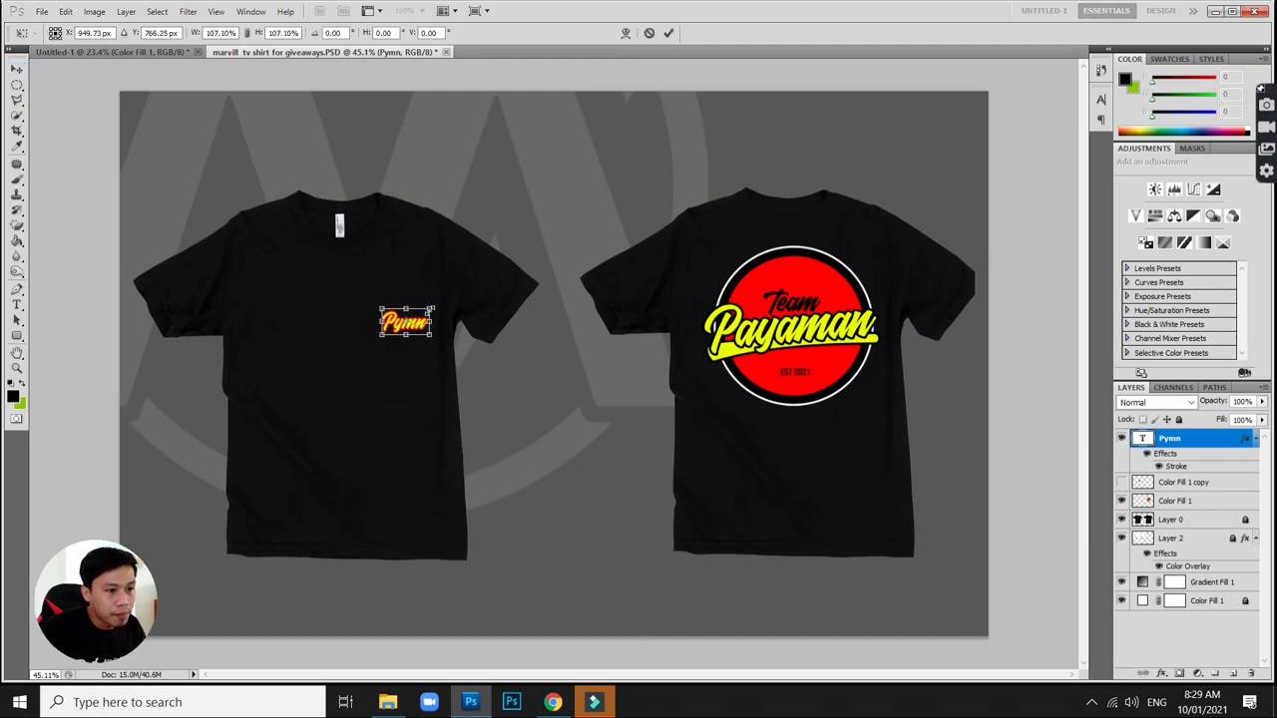
key(Return)
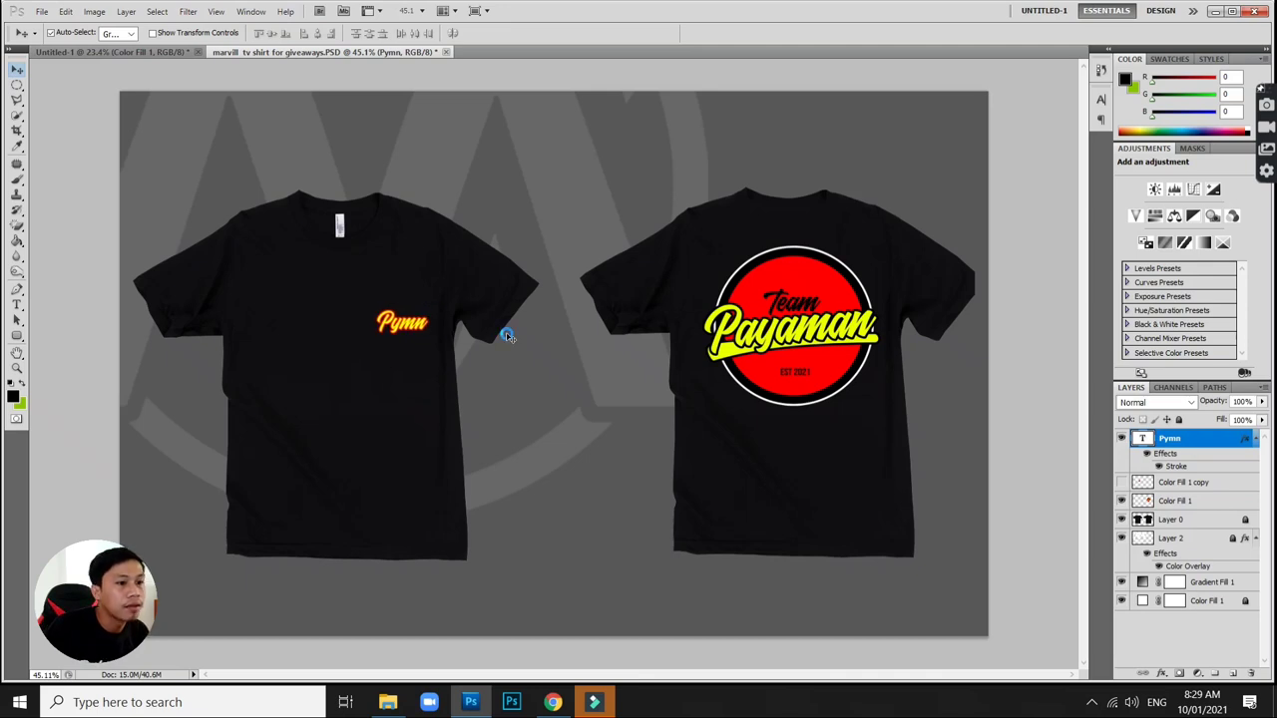
scroll(382, 315, up, 2)
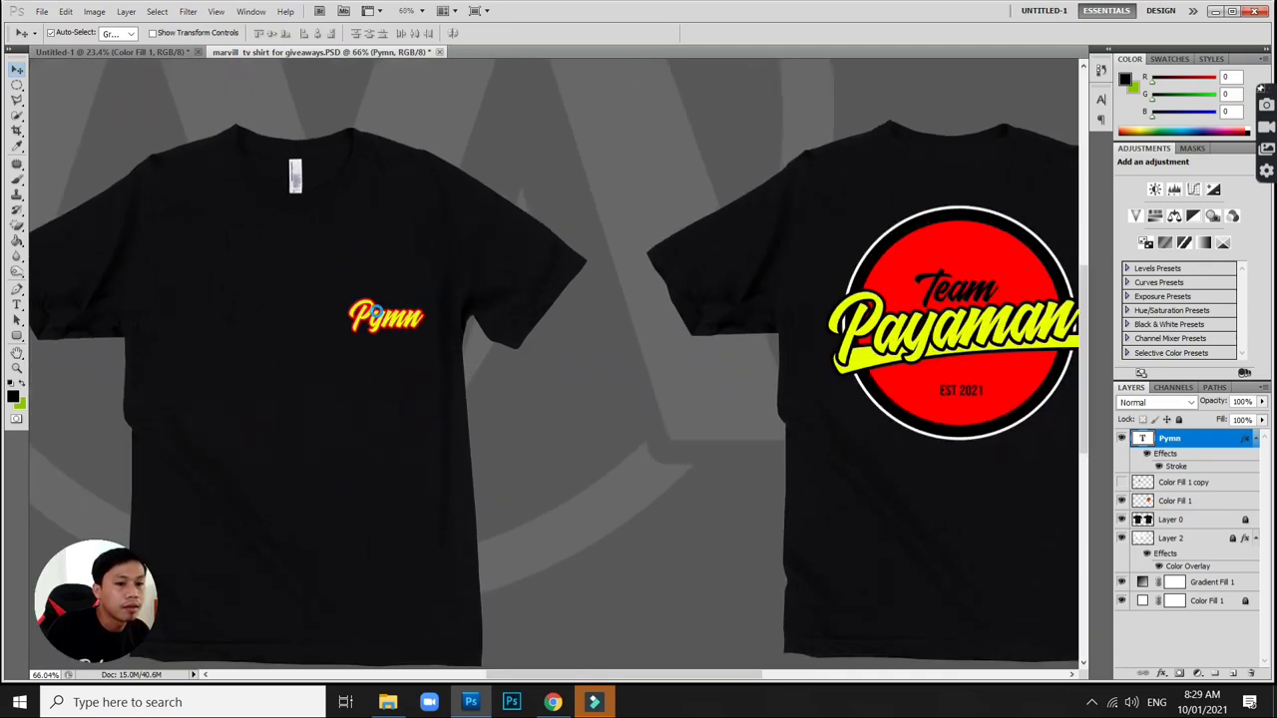
scroll(698, 384, down, 5)
click(714, 357)
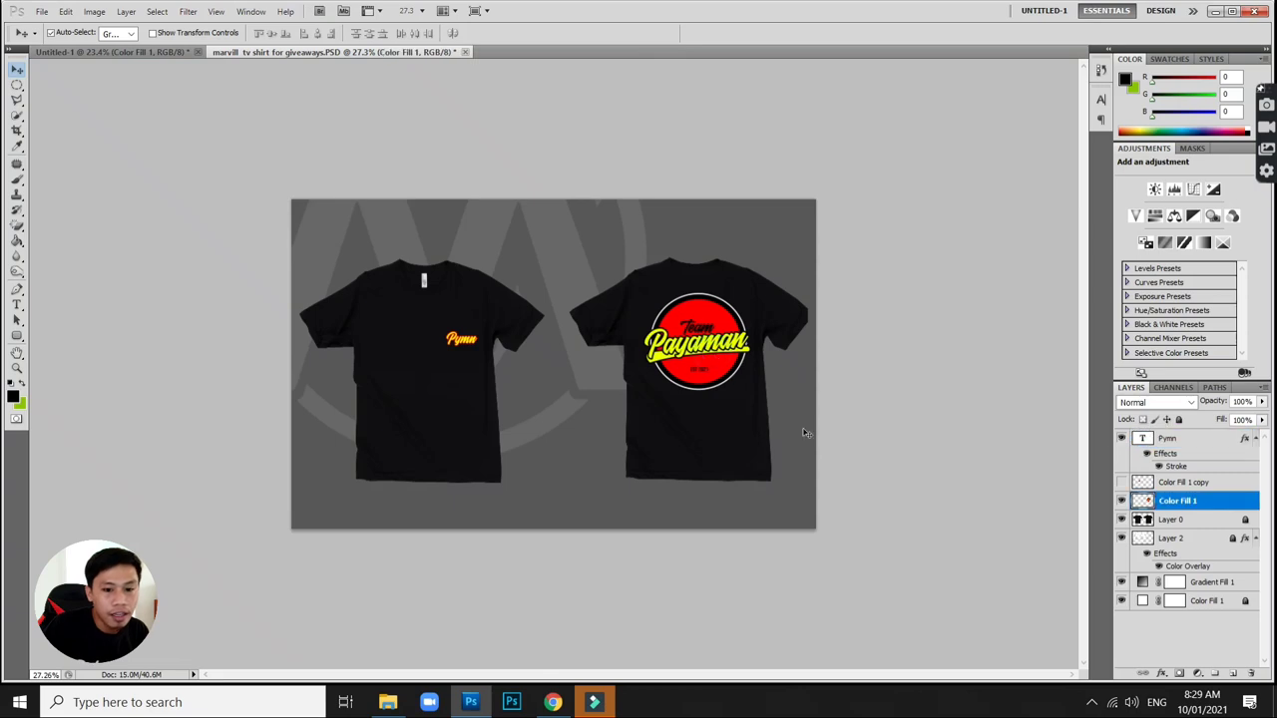
click(1155, 402)
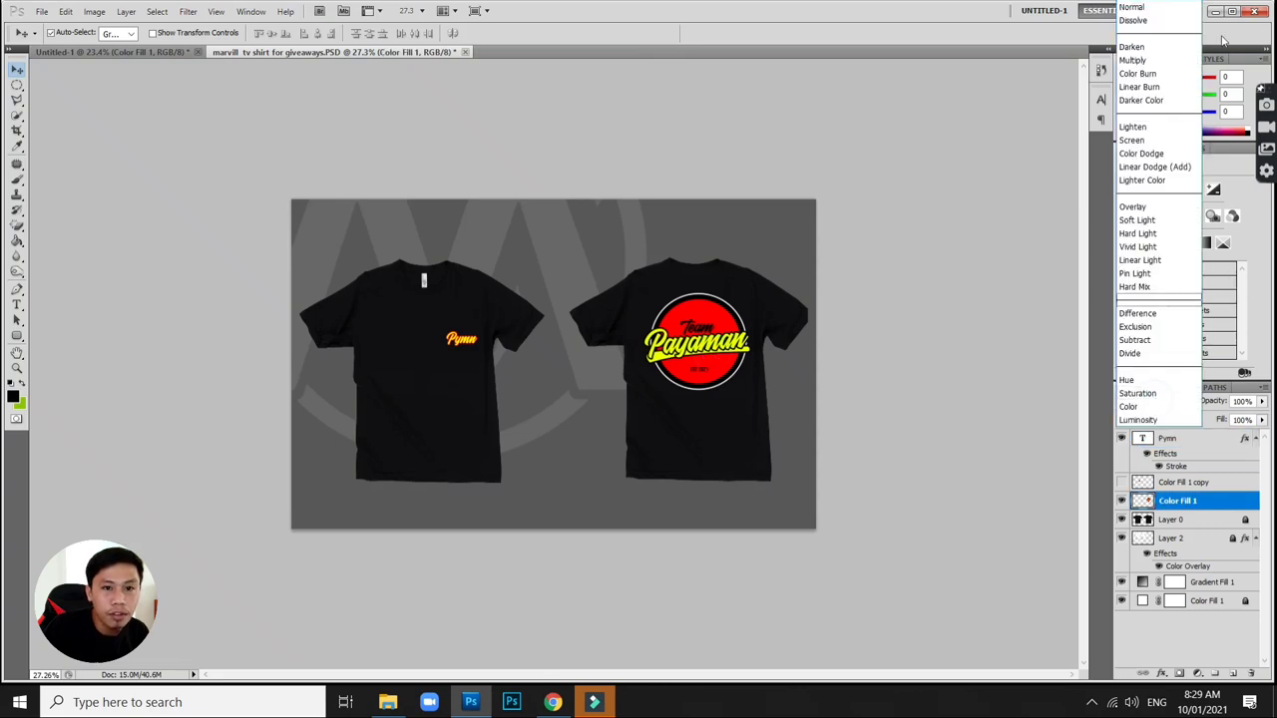
click(1137, 45)
key(Down)
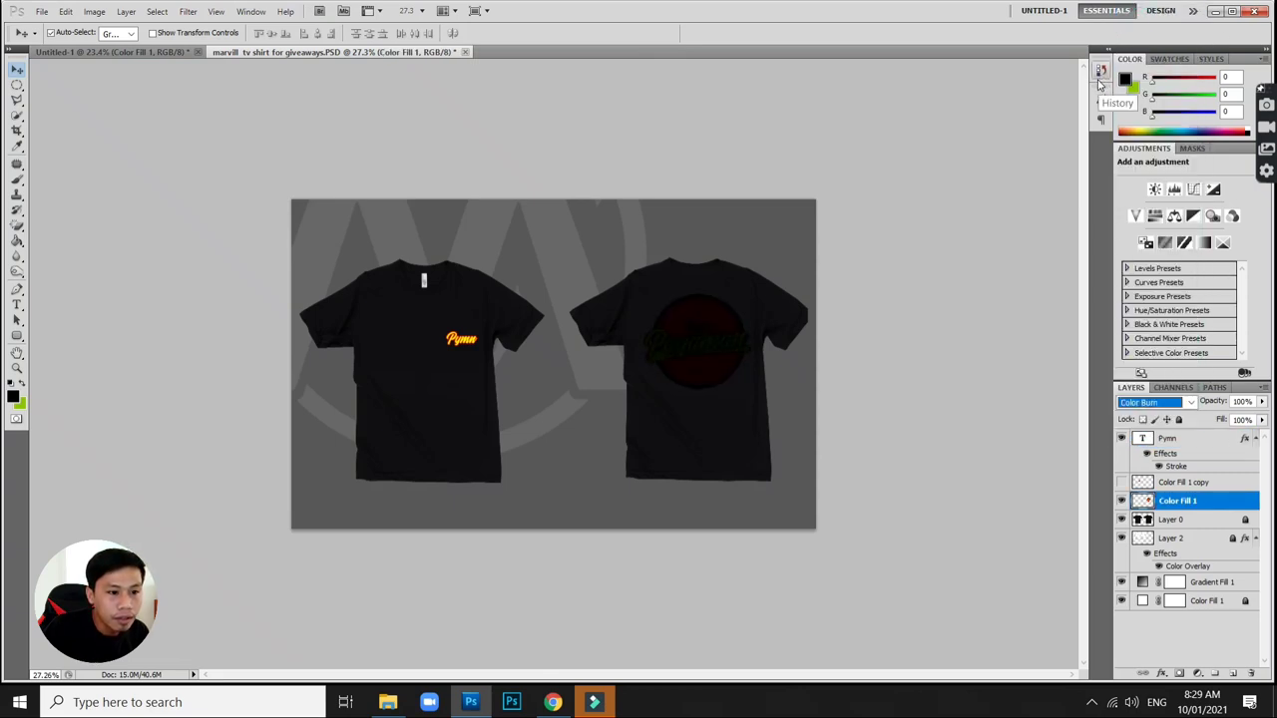
key(Down)
key(Down)
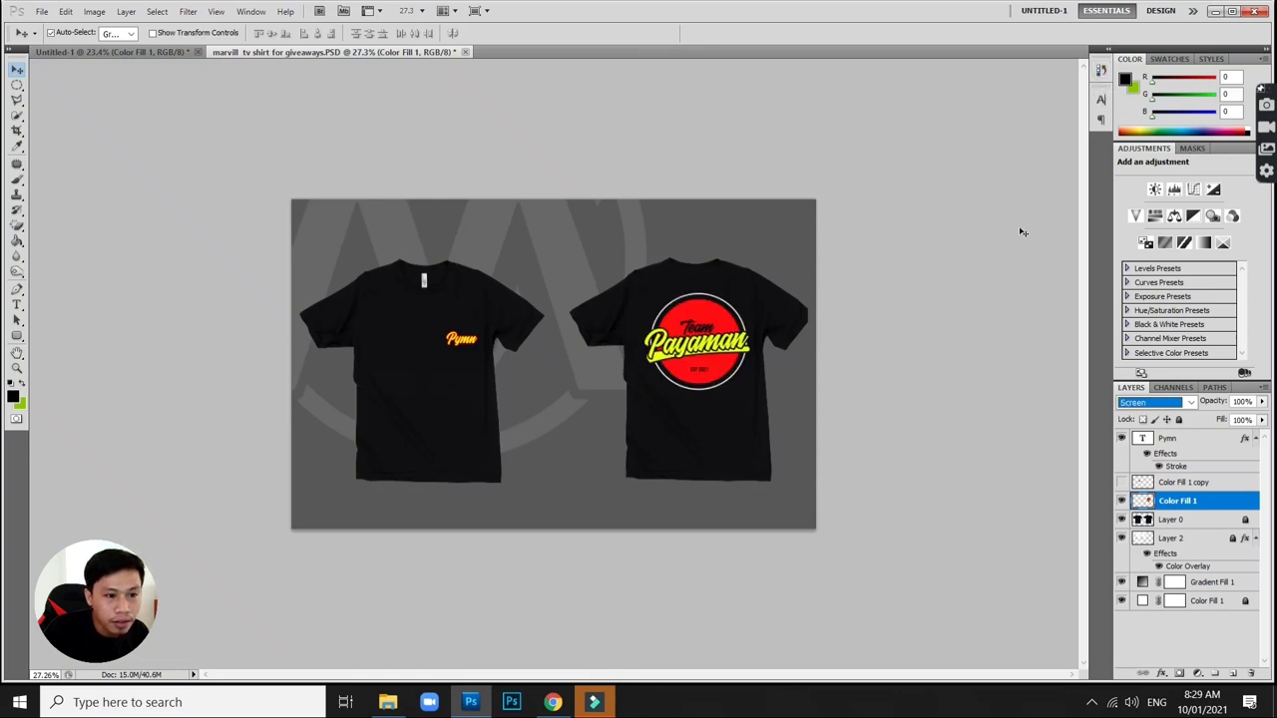
key(Down)
key(Down)
key(Down)
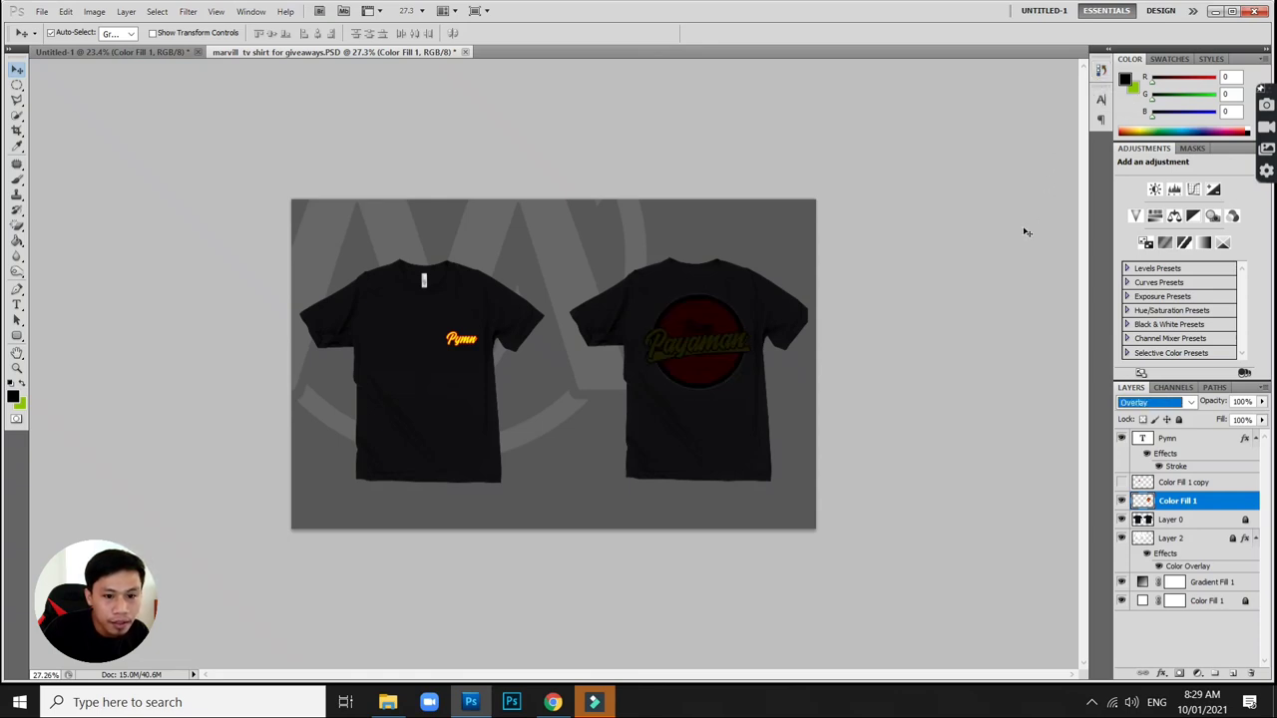
key(Up)
key(Up)
key(Up)
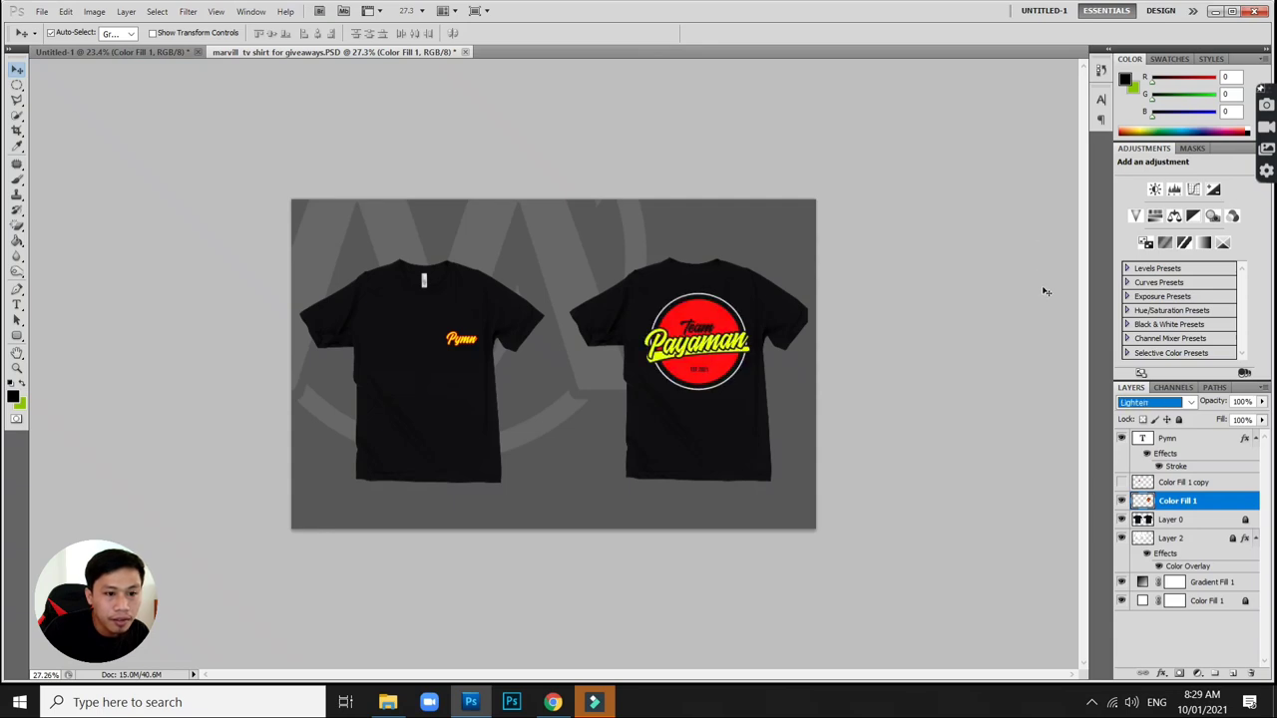
click(1004, 292)
scroll(620, 352, up, 2)
scroll(619, 353, up, 3)
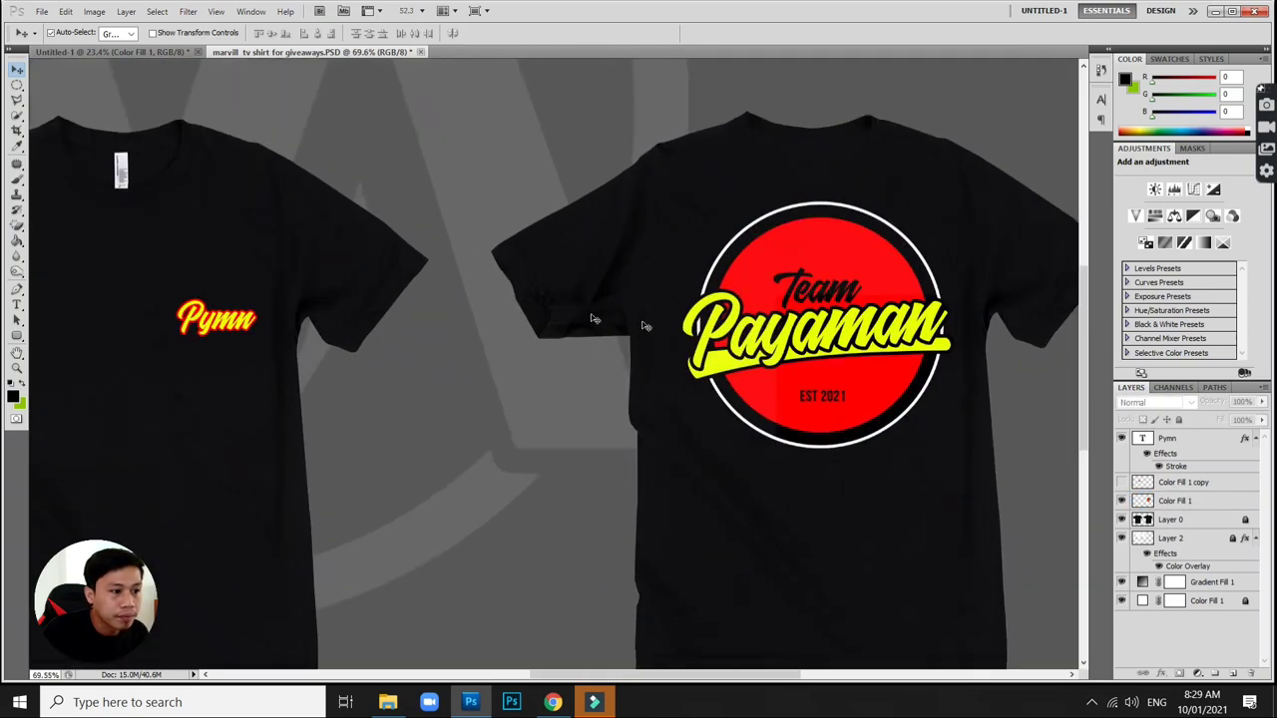
click(249, 321)
click(1187, 401)
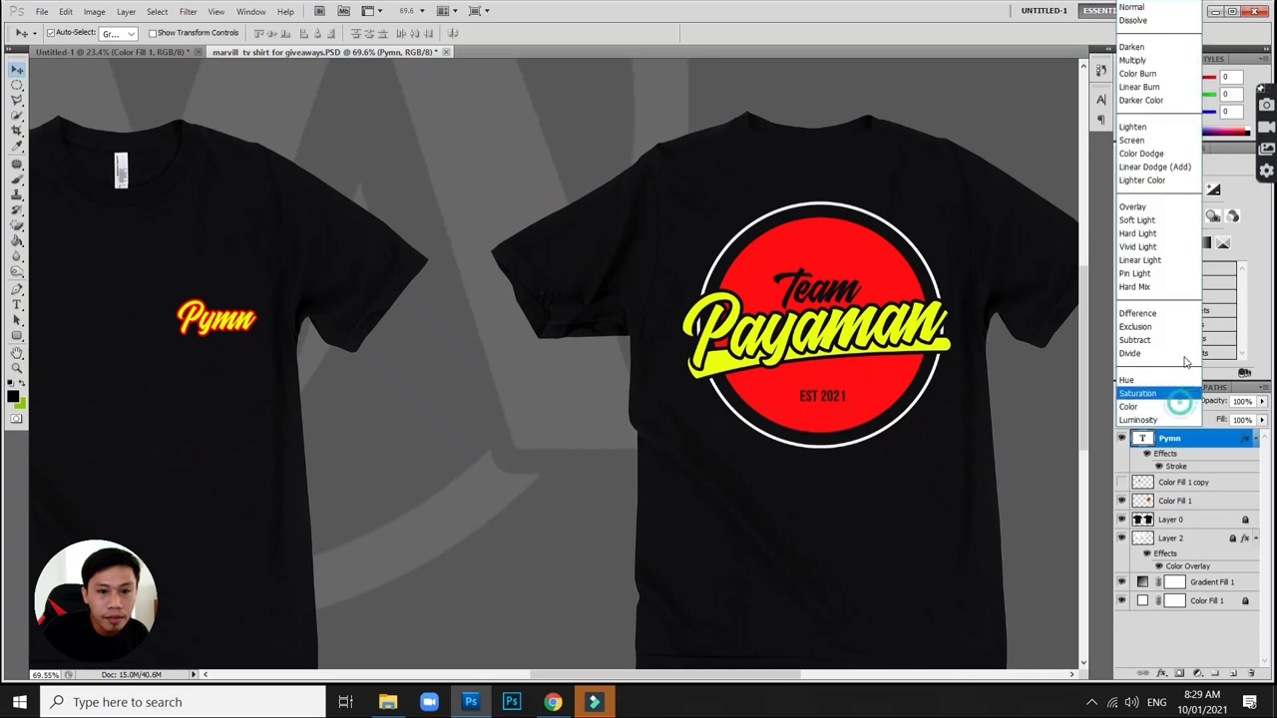
click(1133, 127)
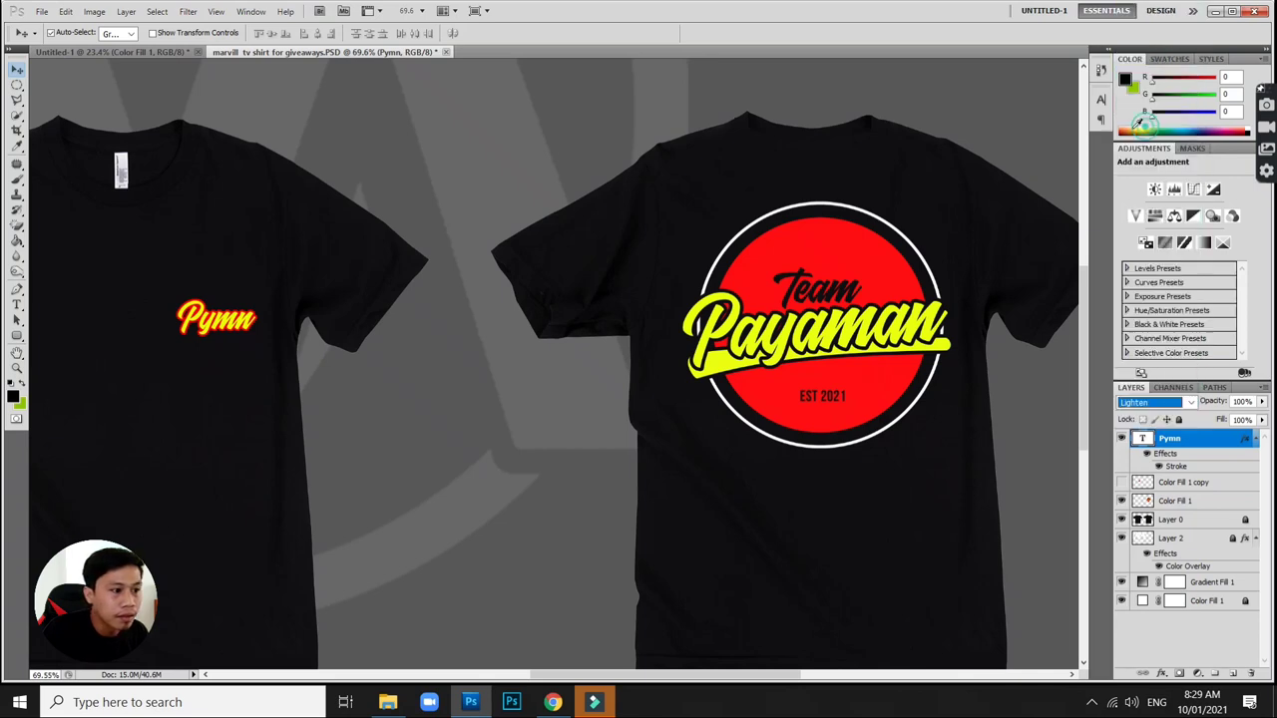
click(630, 108)
scroll(873, 230, down, 6)
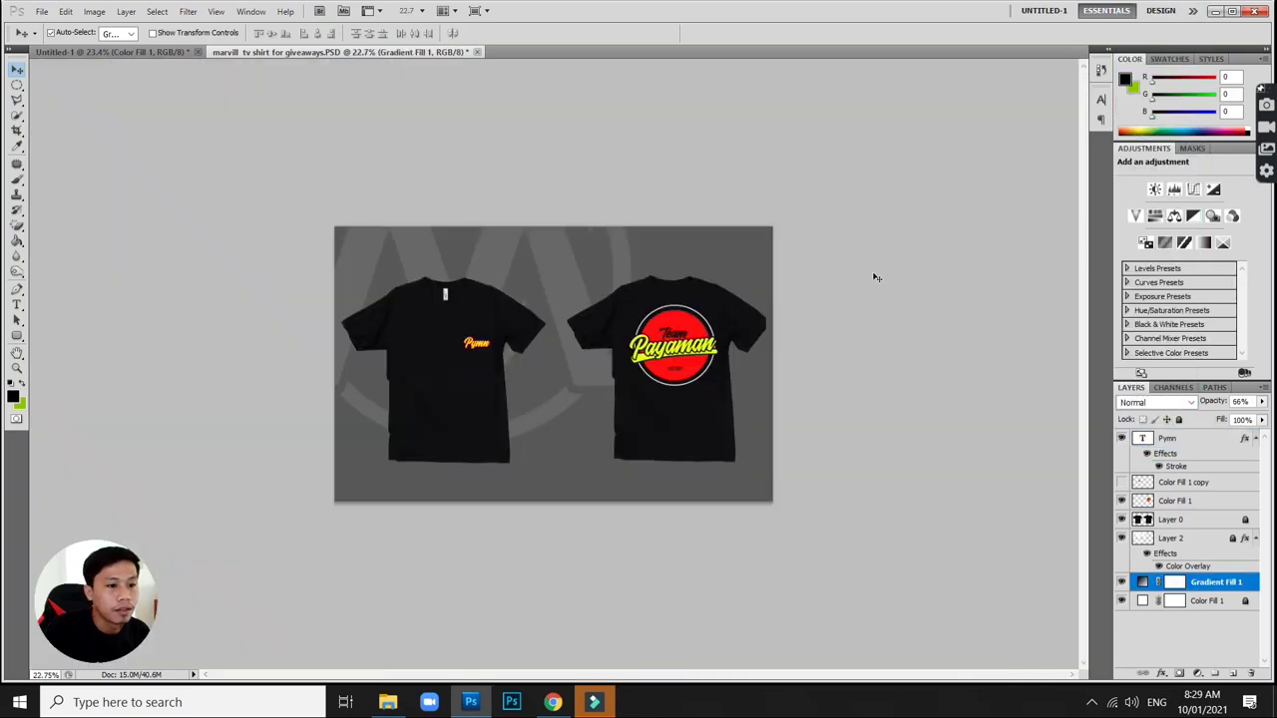
scroll(875, 277, up, 2)
scroll(887, 270, up, 1)
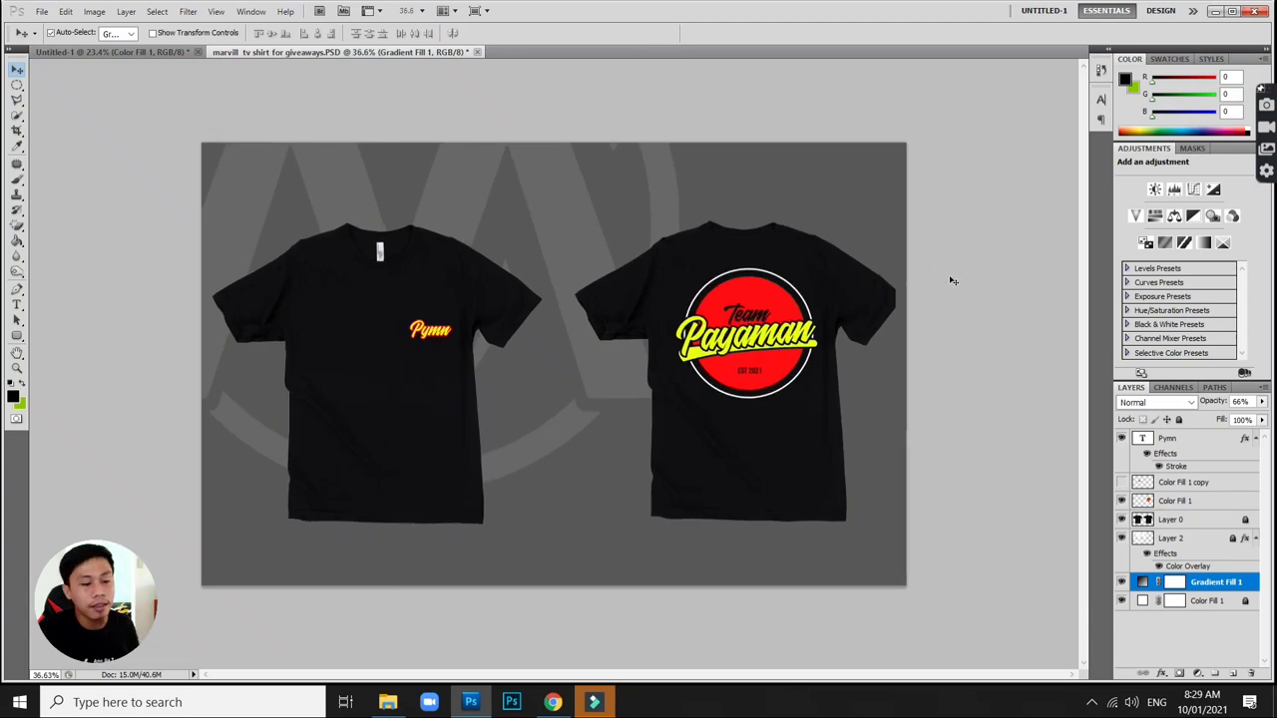